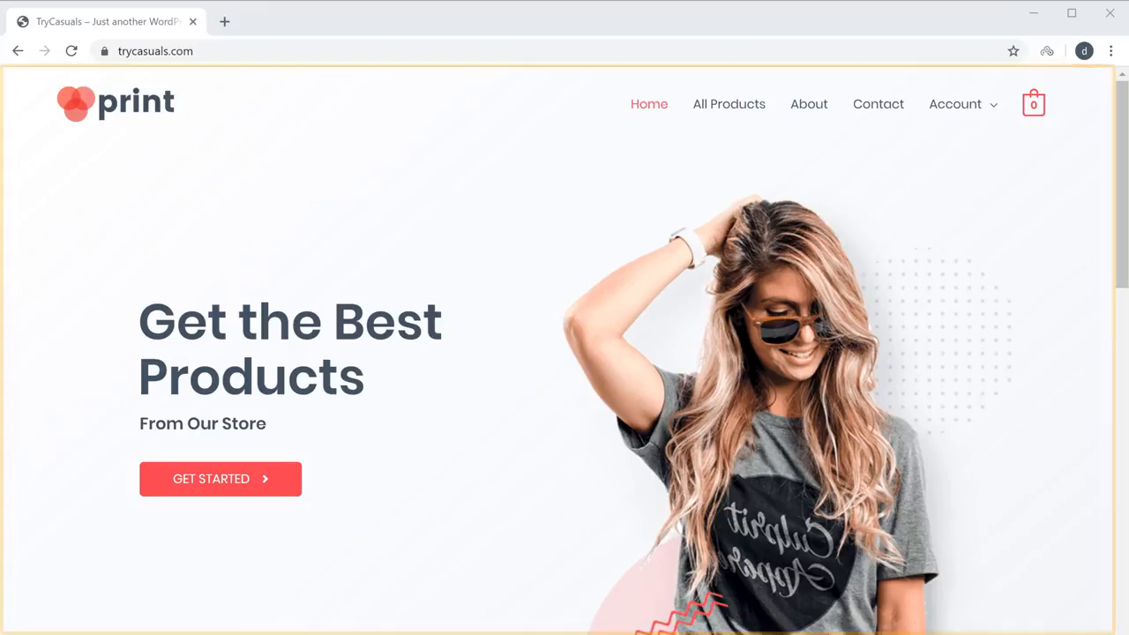
Add the Blue Sport Shoes from the demo store homepage to the cart.
scroll(564, 350, "down", 6)
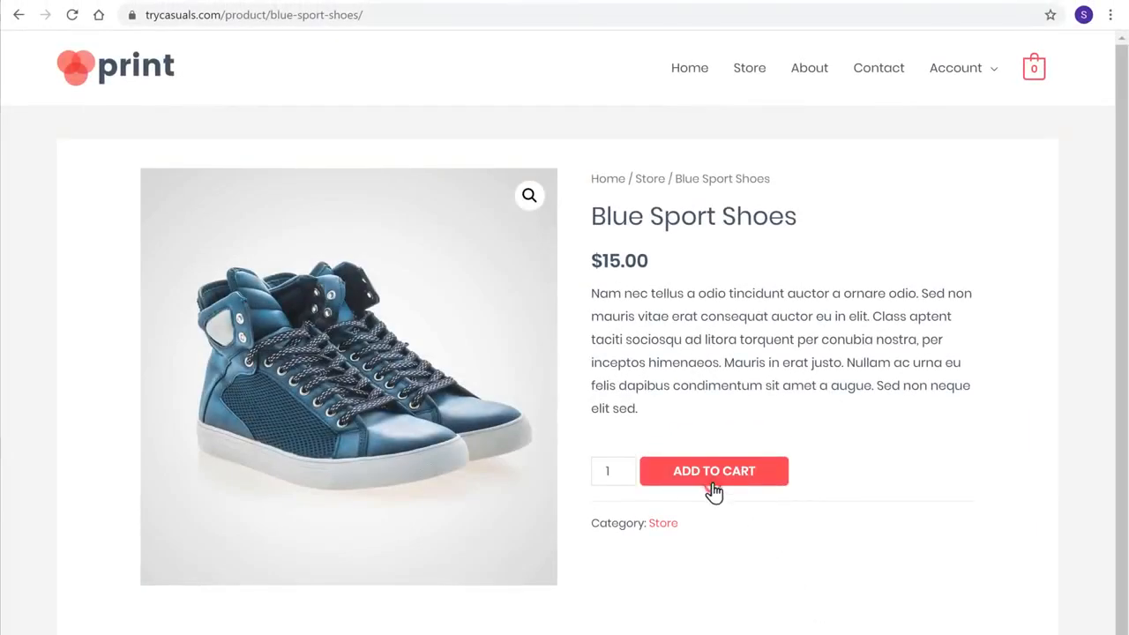
left_click(713, 485)
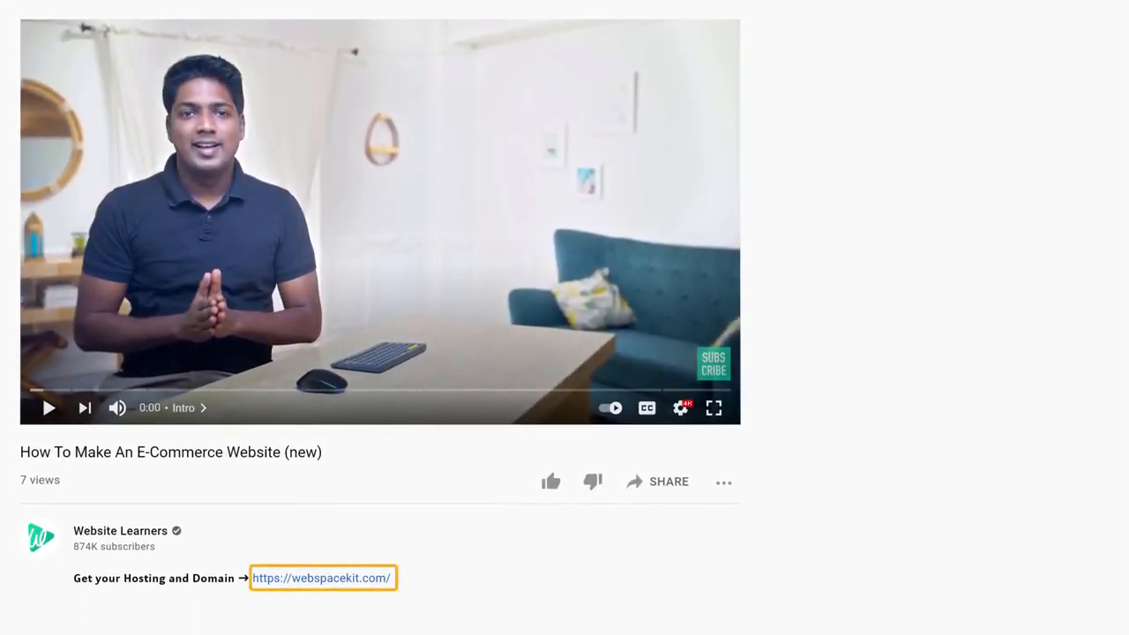
Search trycasuals.com on WebSpaceKit, confirm it is available for $11 USD, and add it to the cart.
left_click(327, 583)
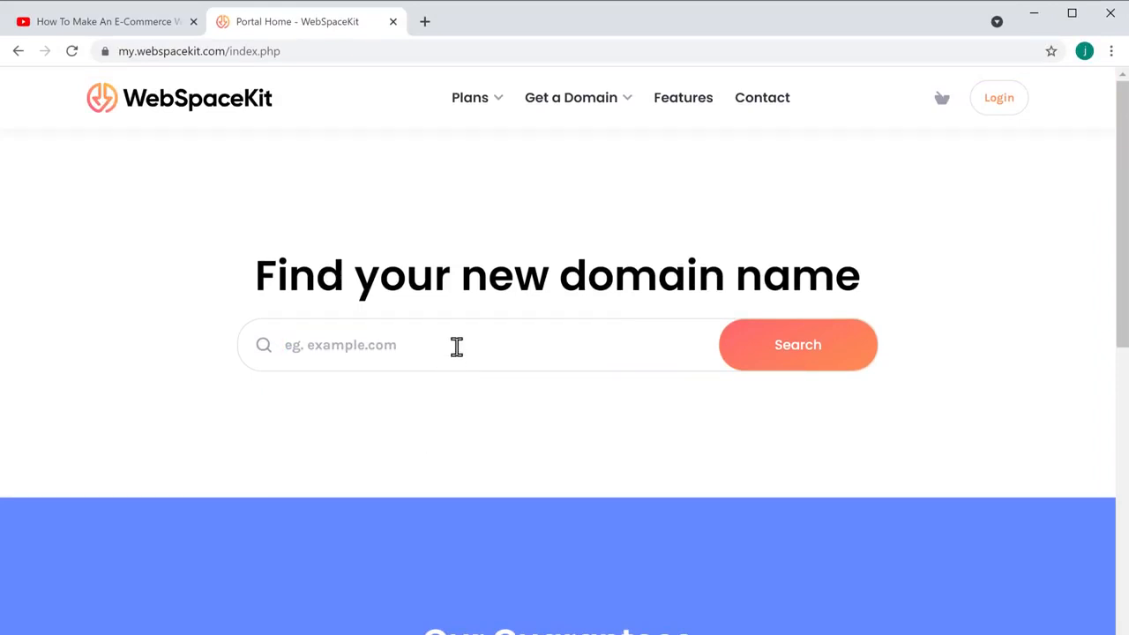
type("trycasuals.com")
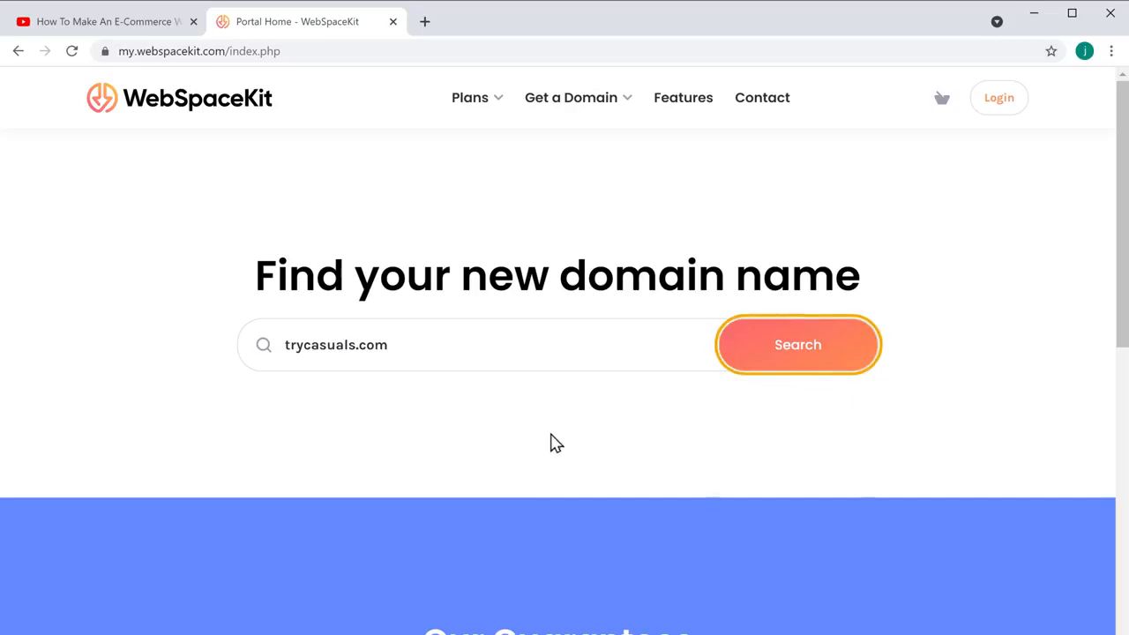
left_click(793, 363)
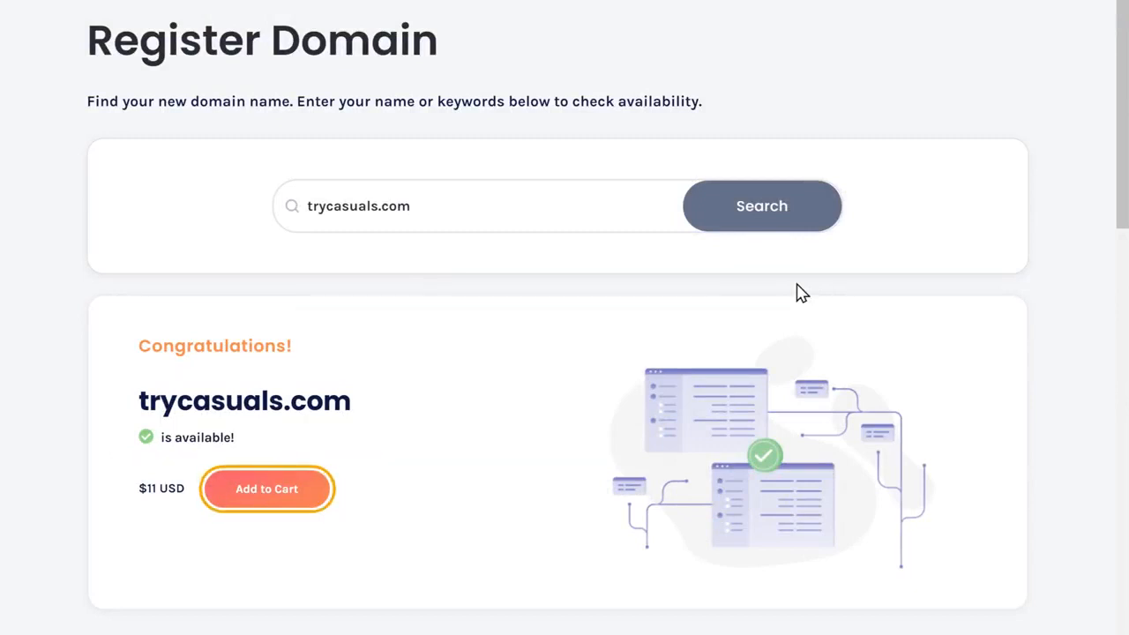
left_click(266, 503)
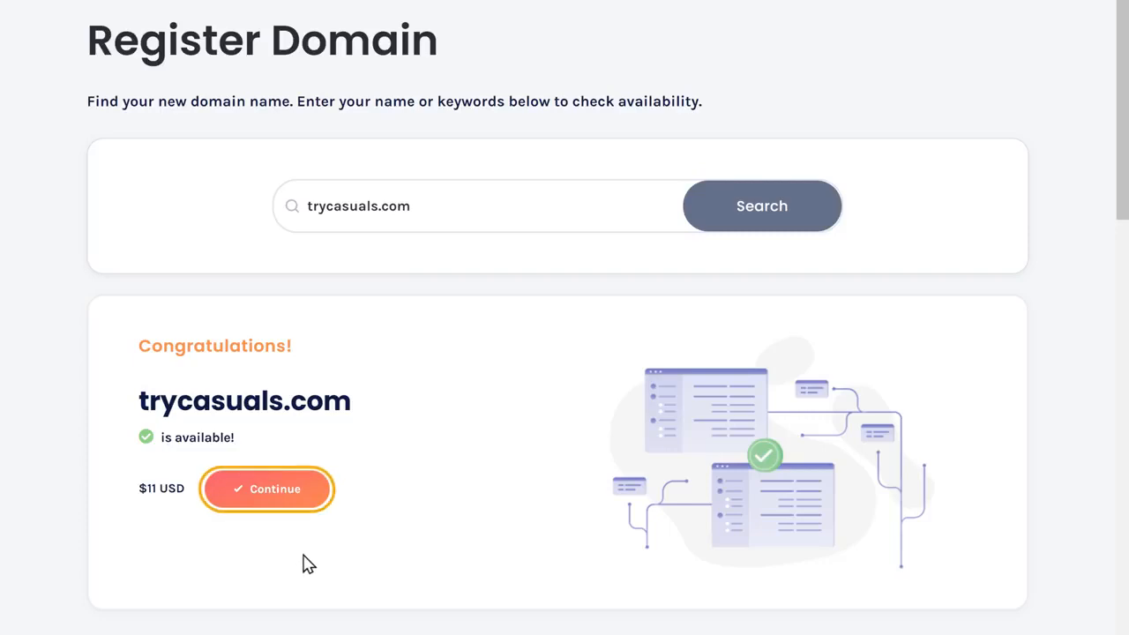
left_click(274, 505)
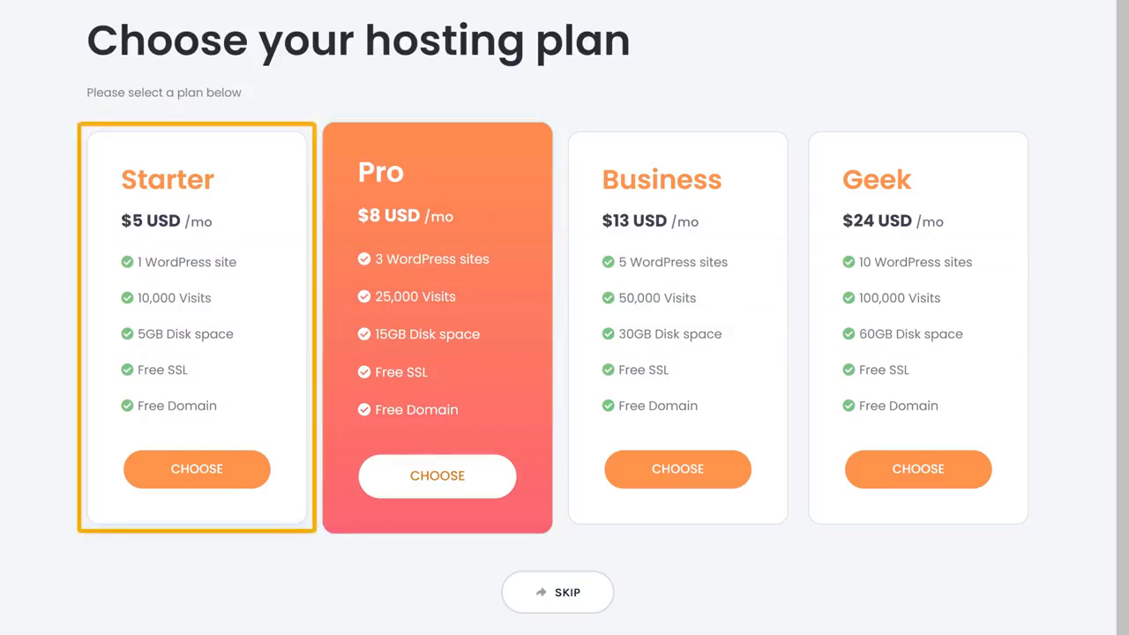
Choose the Starter hosting plan for 12 months at $84 and proceed to Review & Checkout.
left_click(197, 478)
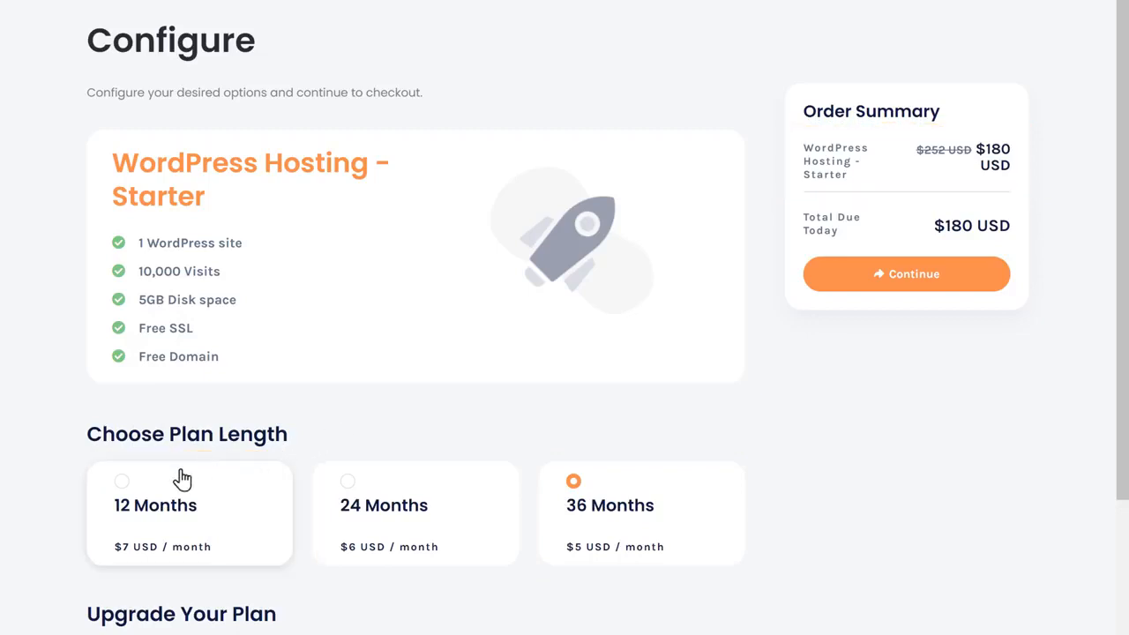
left_click(121, 485)
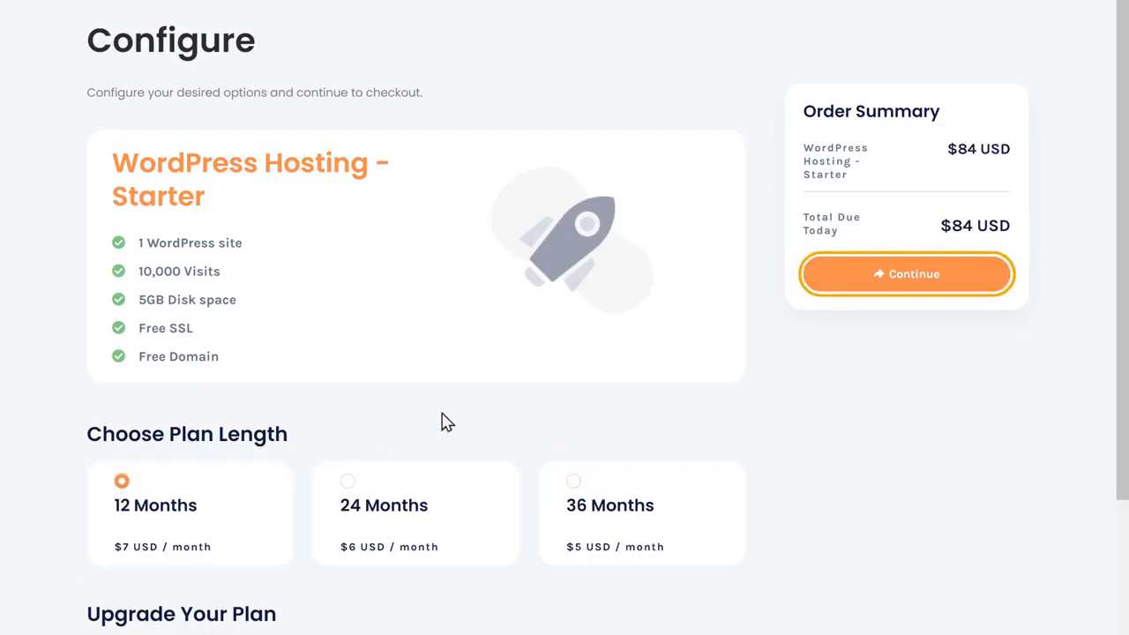
left_click(903, 284)
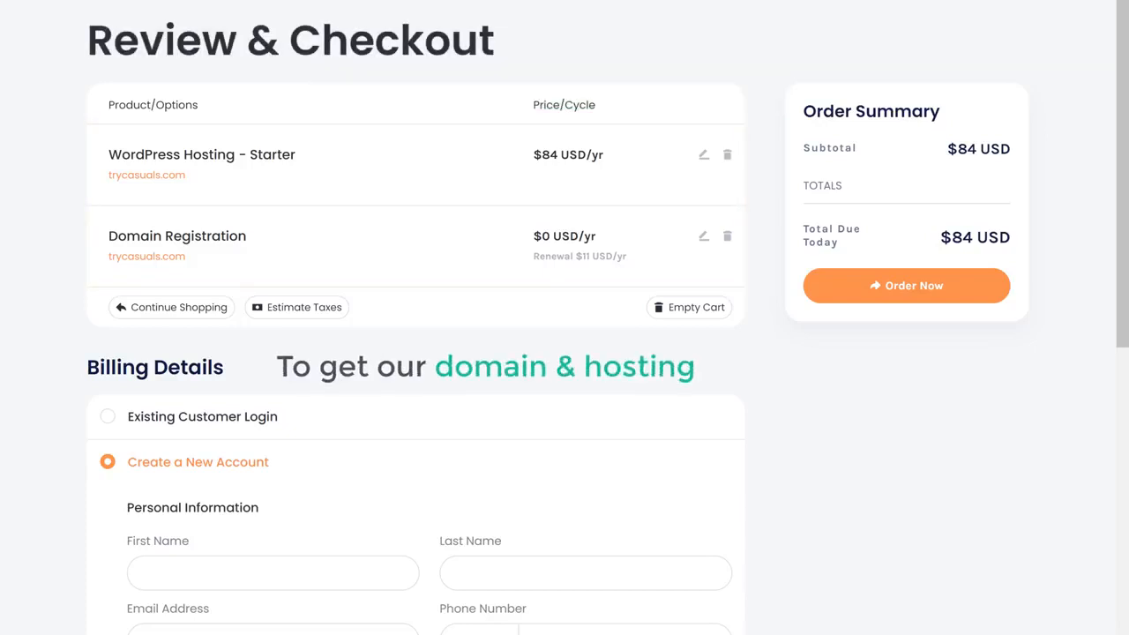
Enter the account holder's first and last name in the new-account billing form.
scroll(565, 353, "down", 4)
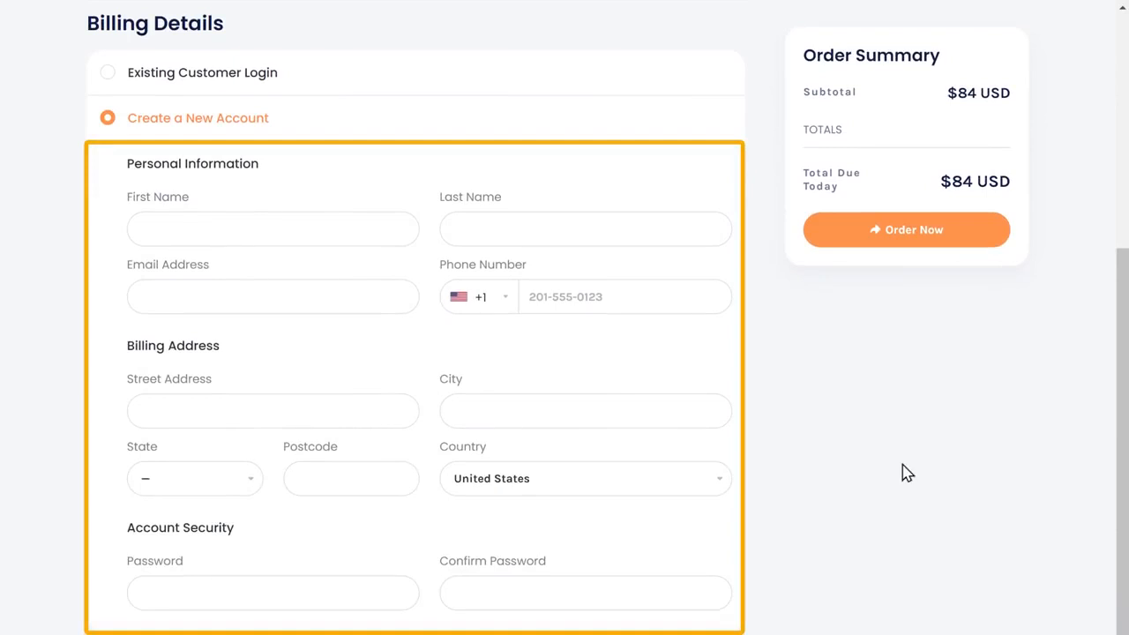
left_click(278, 230)
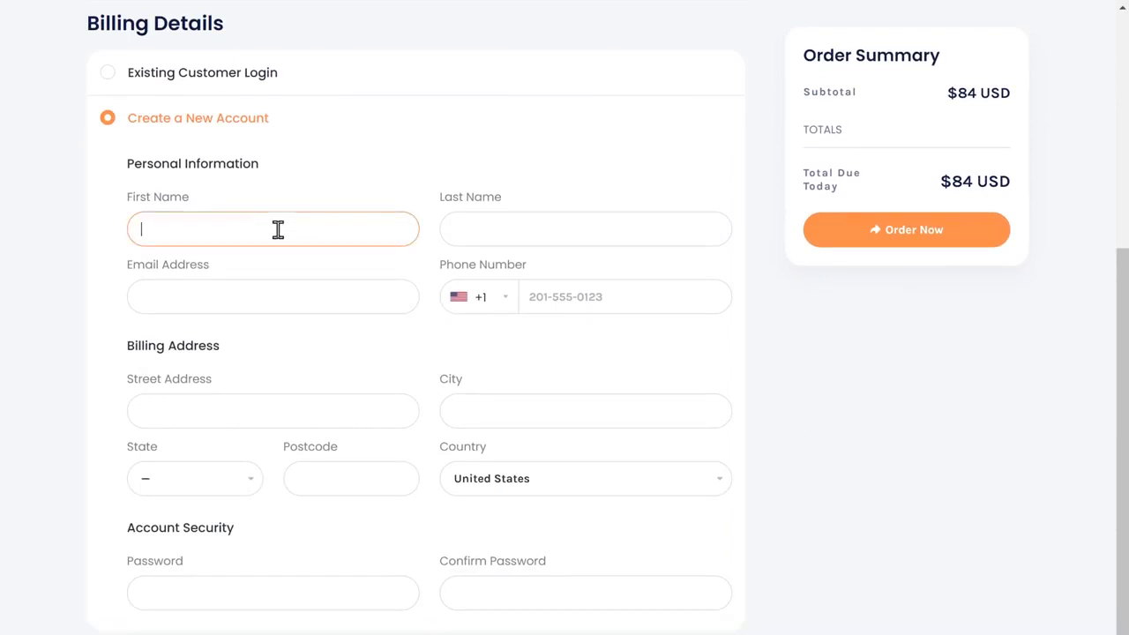
key("Tab")
key("Tab")
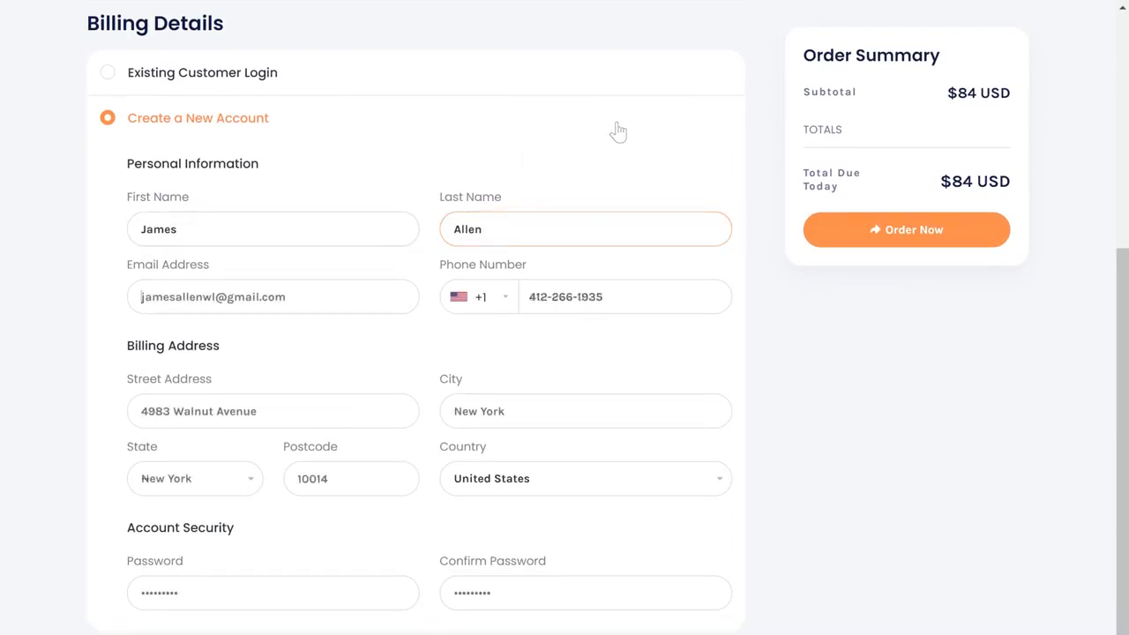
scroll(612, 129, "down", 3)
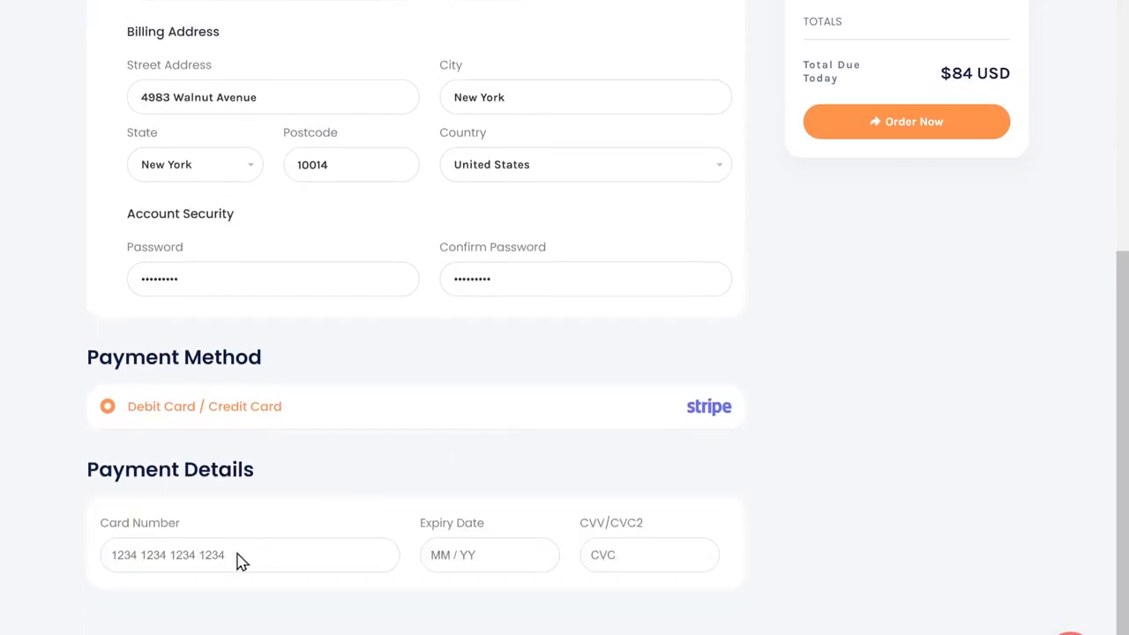
Enter the card number and expiry date, then place the hosting and domain order.
left_click(343, 531)
key("Tab")
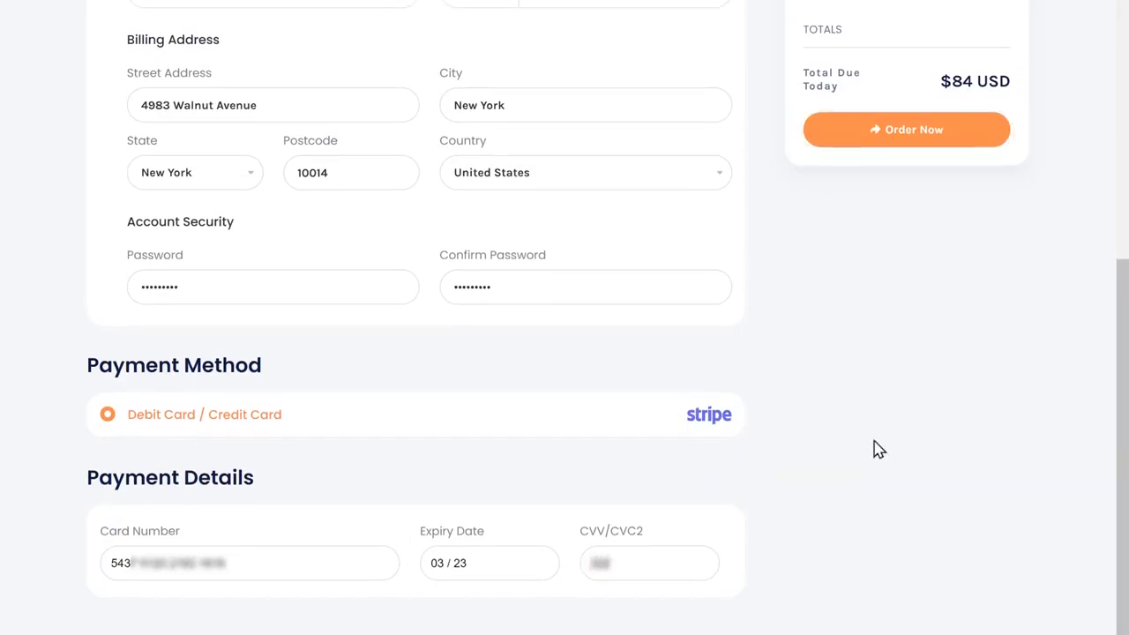
left_click(906, 231)
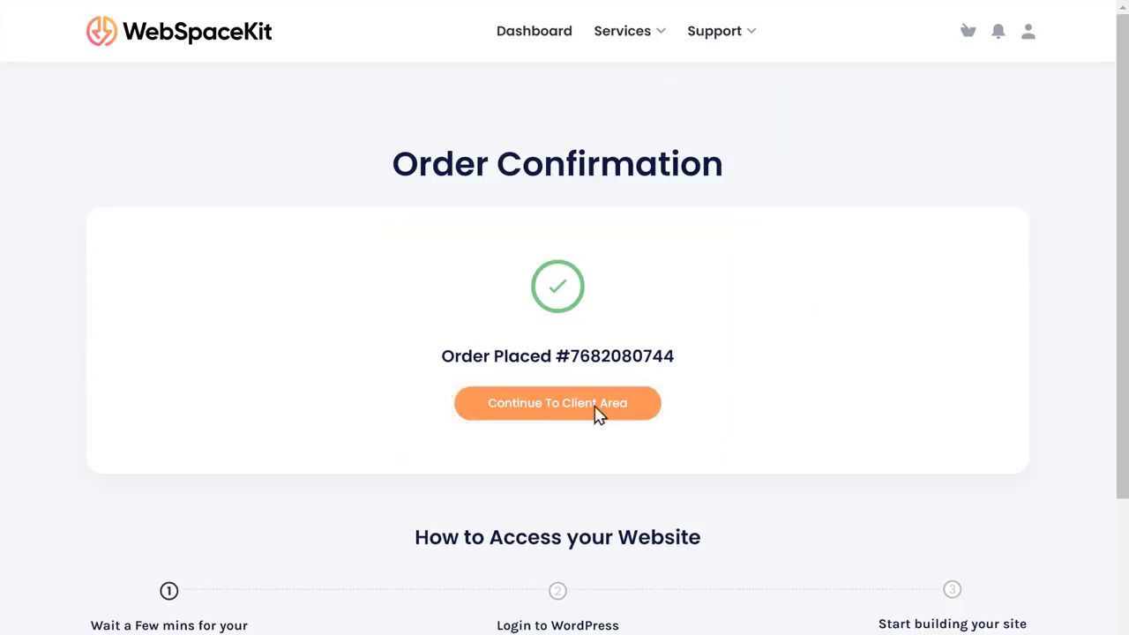
Go to the WebSpaceKit client area, then load trycasuals.com in a new browser tab.
left_click(567, 417)
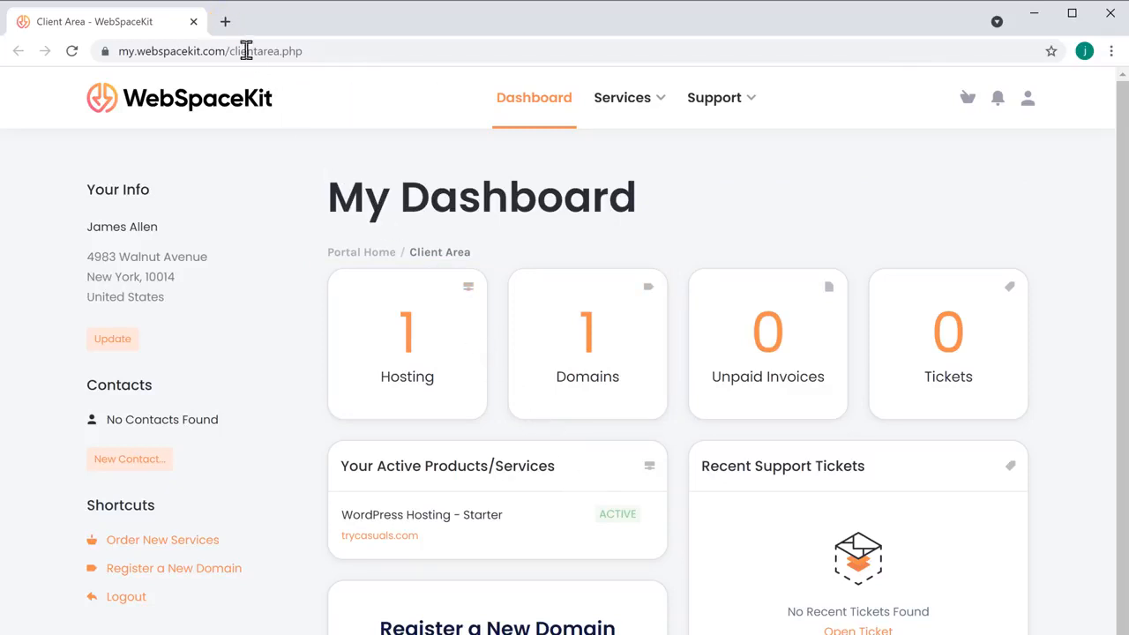
left_click(226, 23)
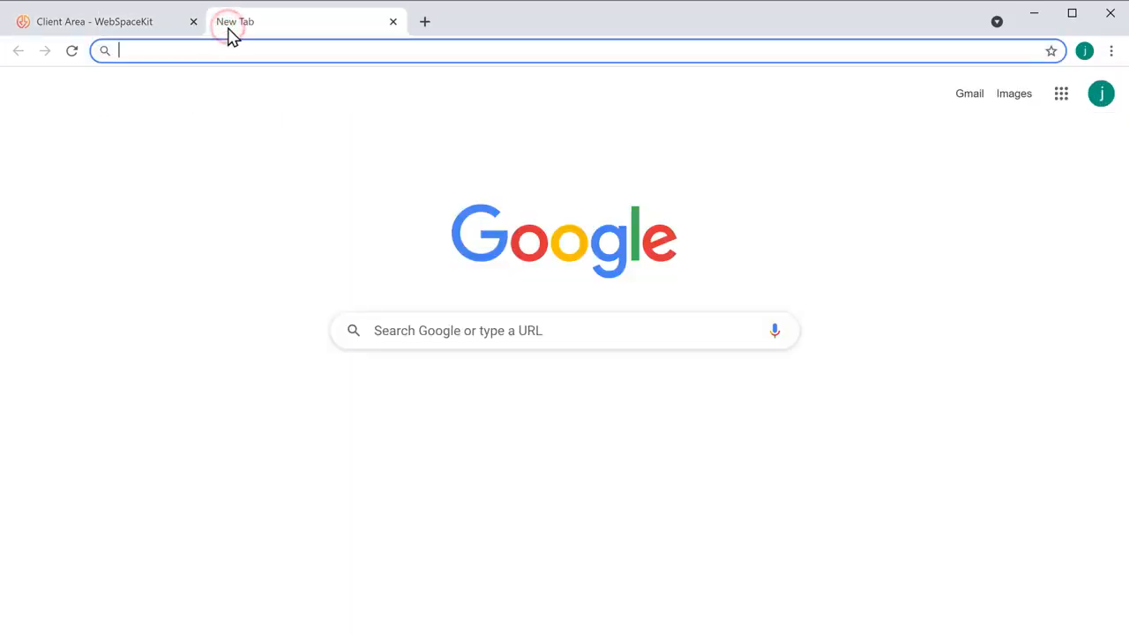
type("trycasuals.com")
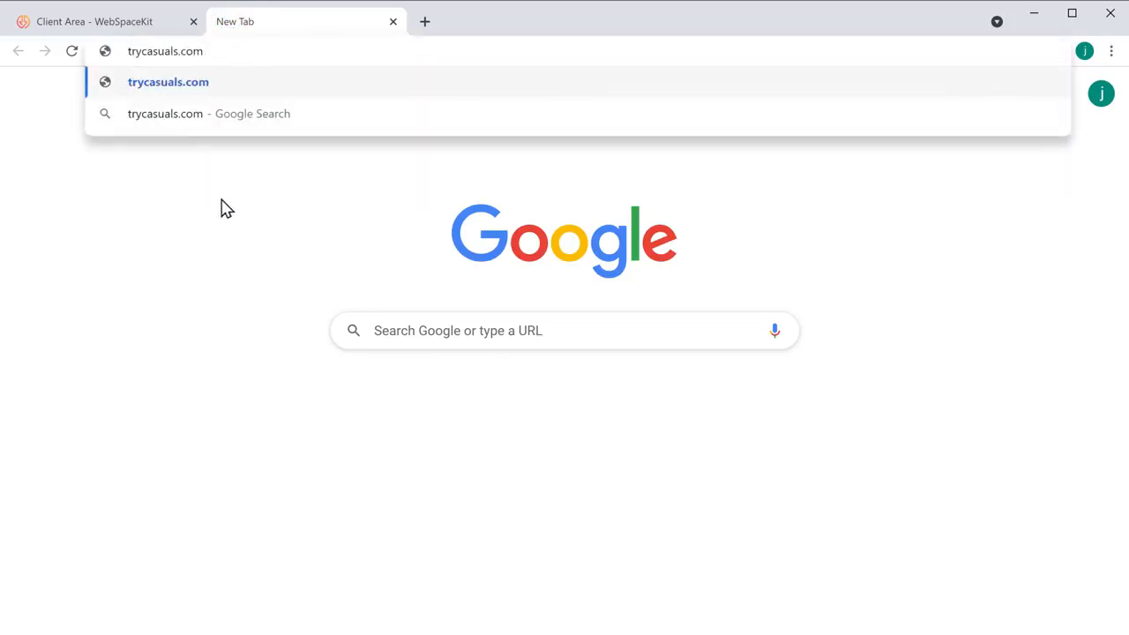
key("Return")
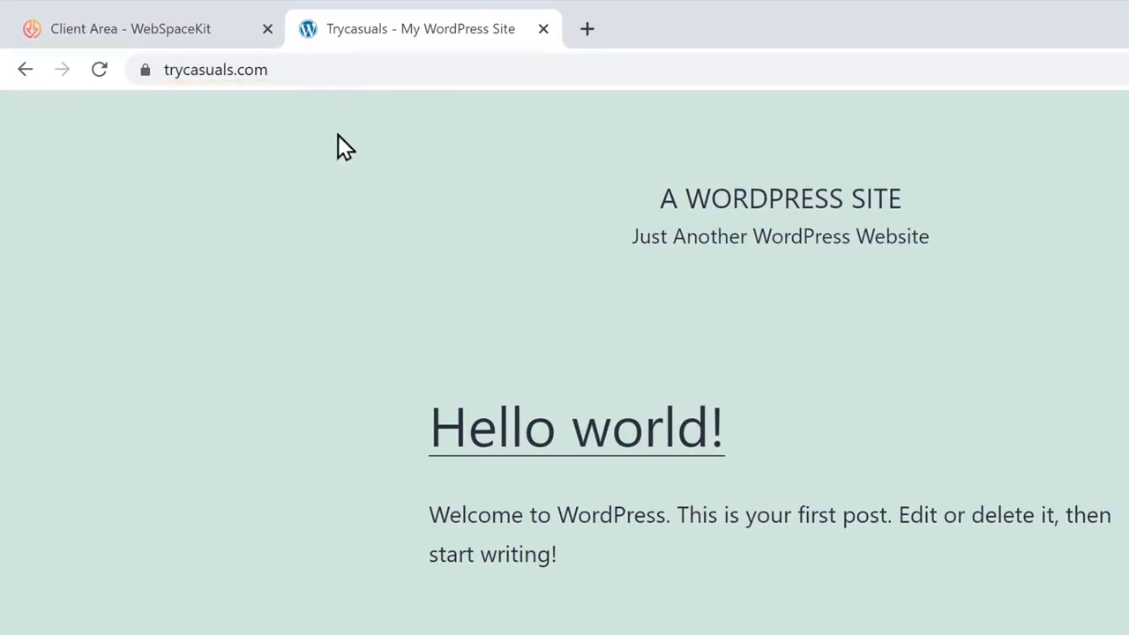
Go to trycasuals.com/login to reach the WordPress login page.
left_click(356, 70)
type("/login")
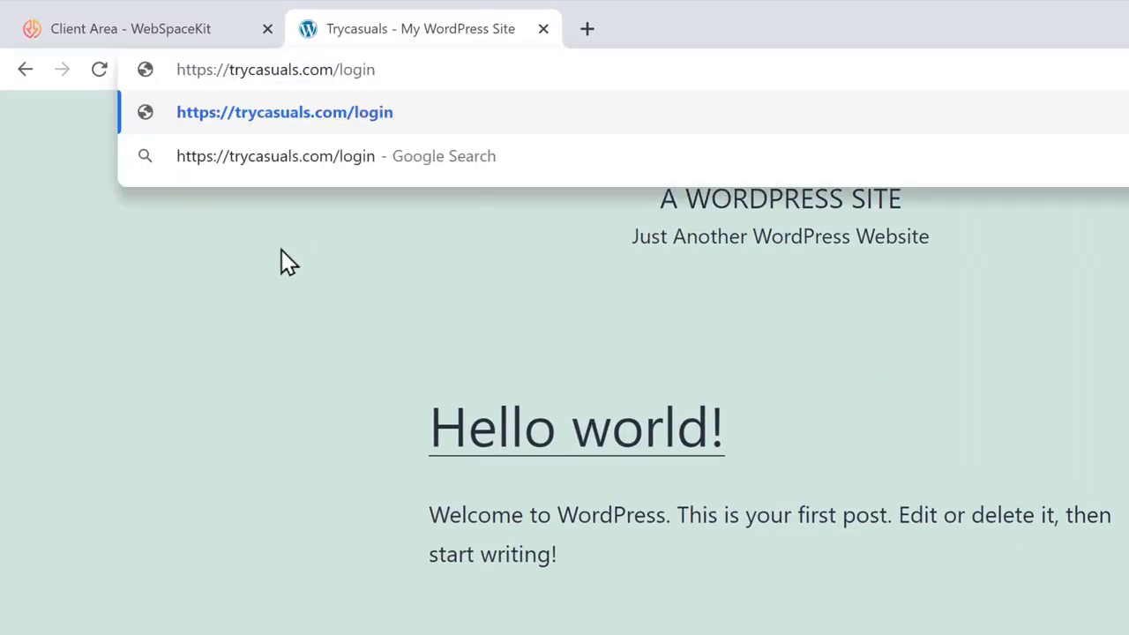
key("Return")
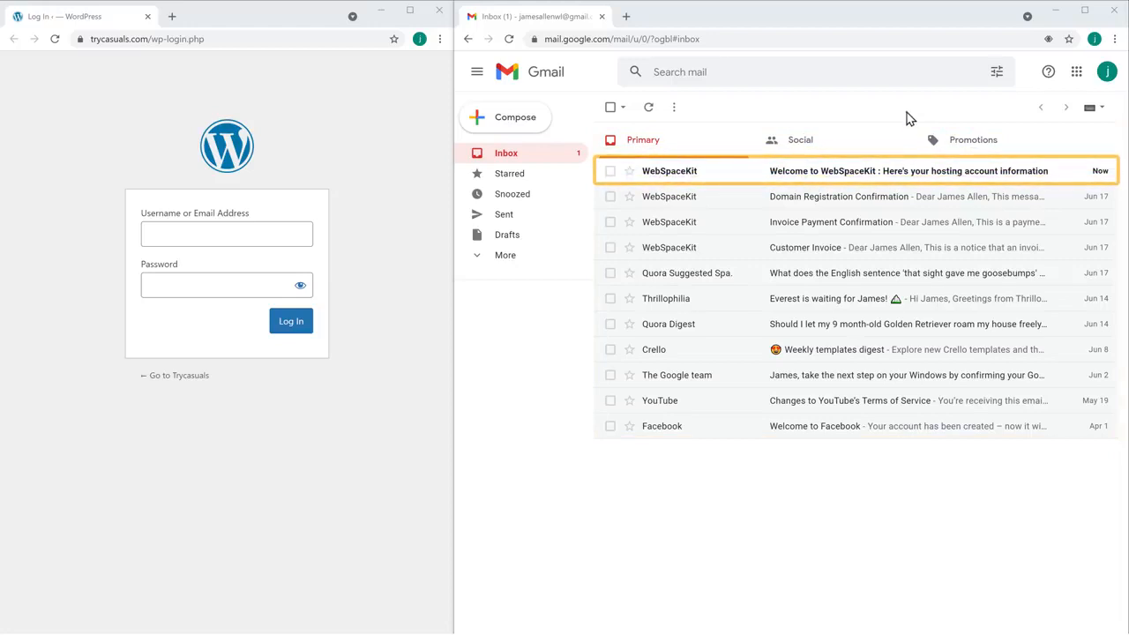
Copy the username from the WebSpaceKit welcome email into the WordPress Username field.
left_click(838, 184)
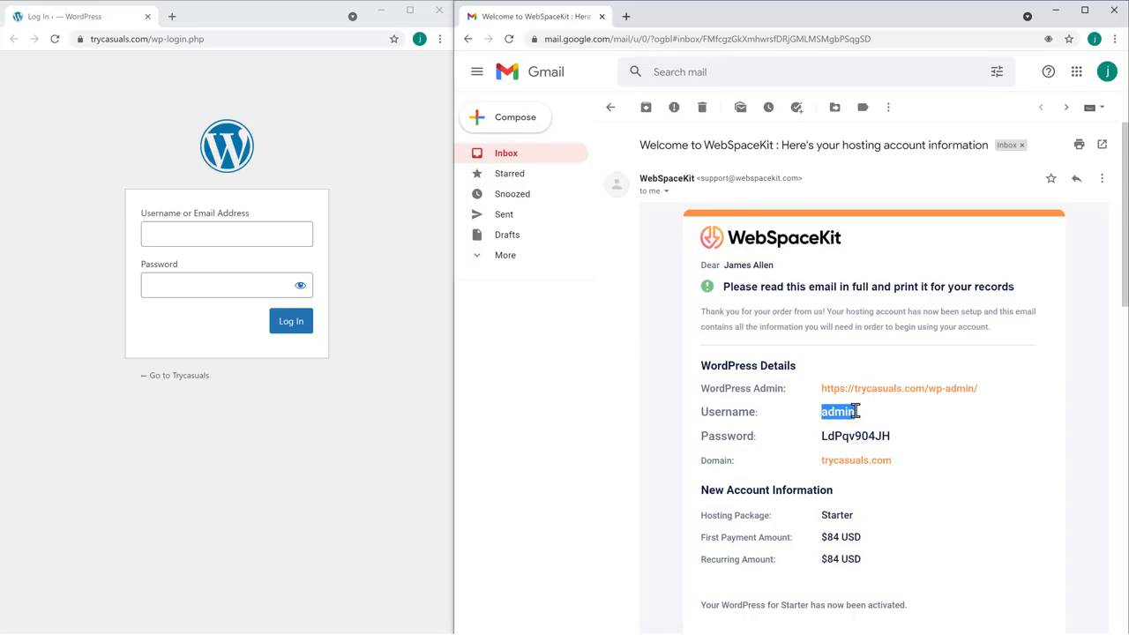
right_click(857, 413)
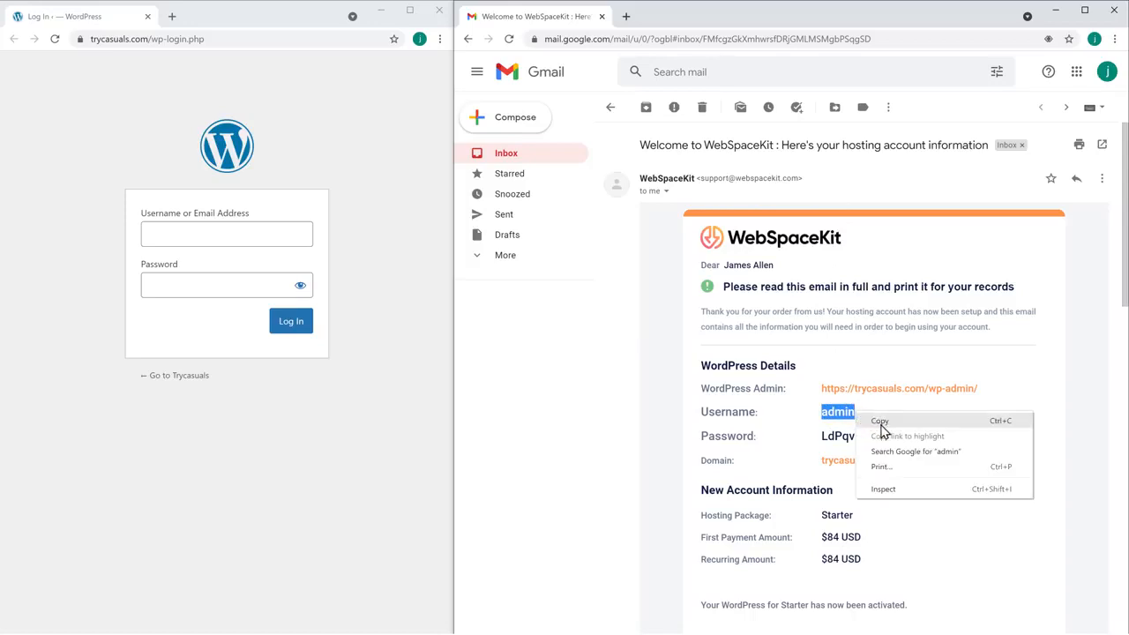
left_click(881, 423)
left_click(881, 431)
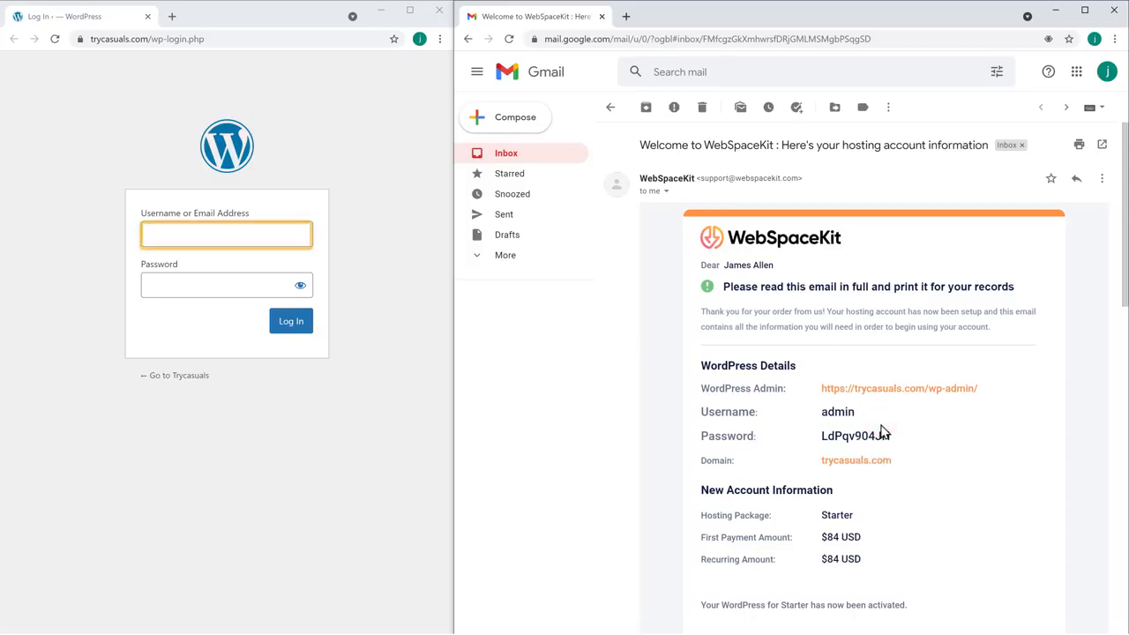
right_click(221, 232)
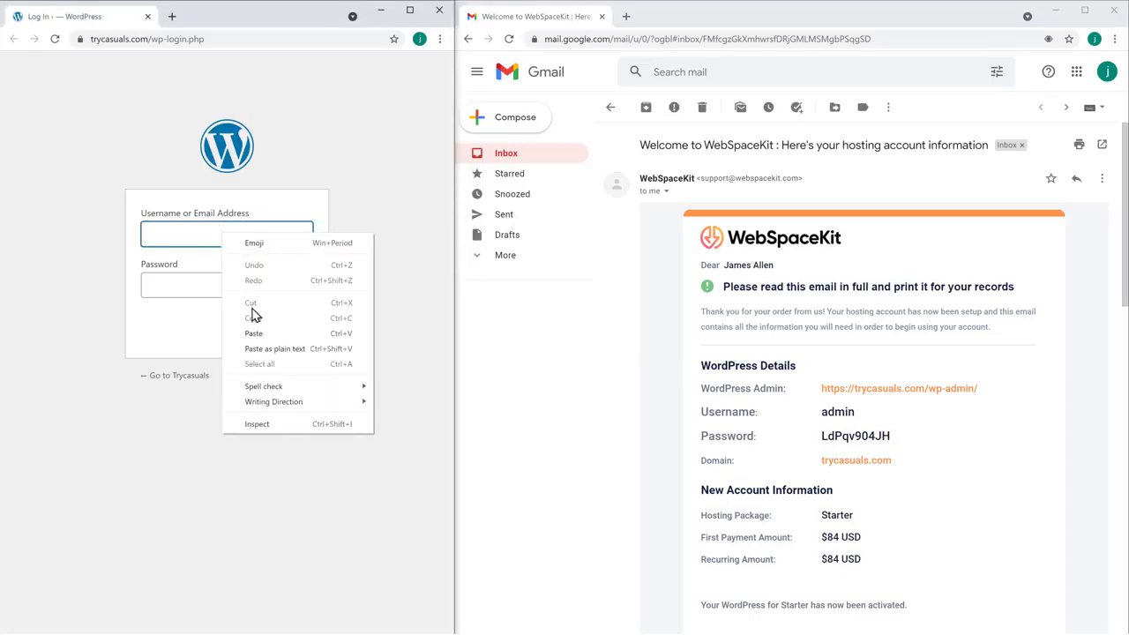
left_click(253, 335)
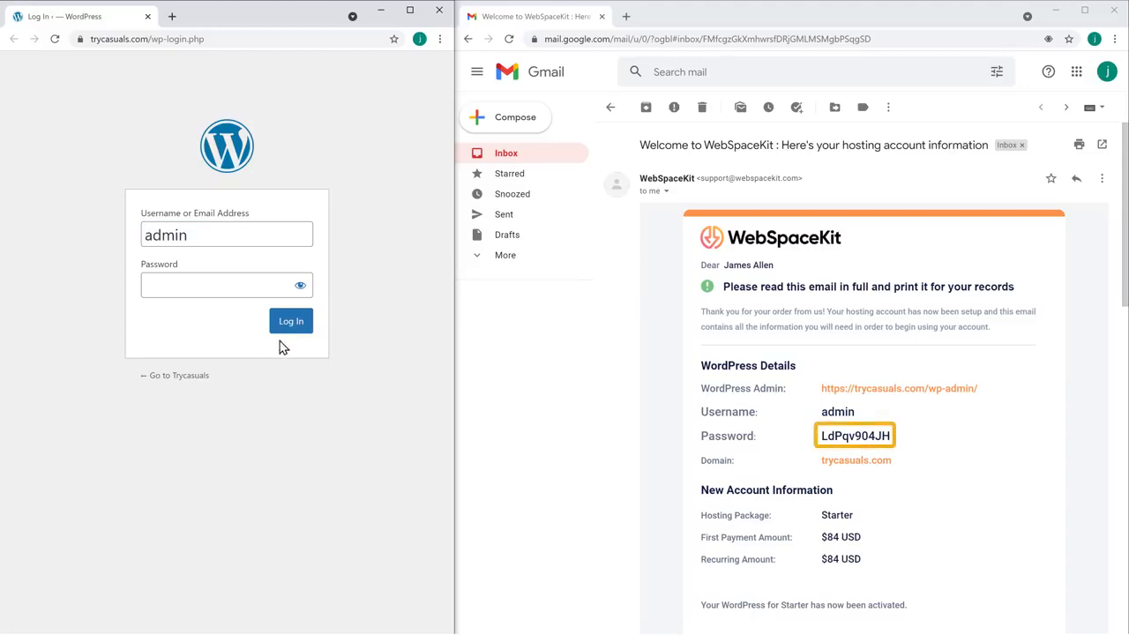
Copy the WordPress password from the email into the Password field and log in.
left_click(502, 387)
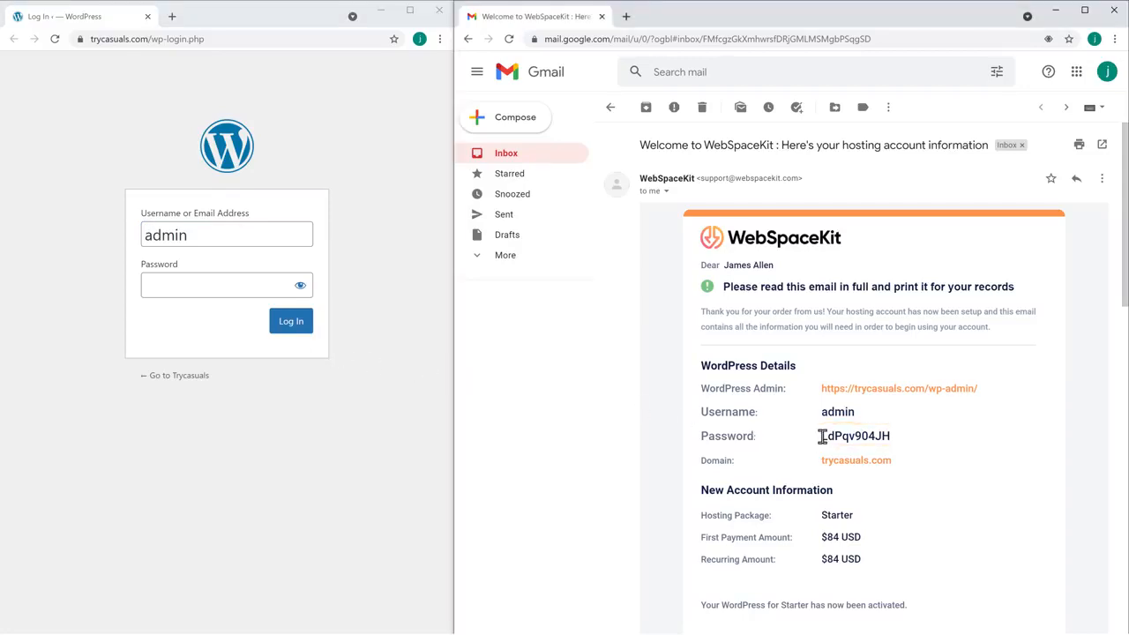
left_click_drag(821, 435, 893, 436)
right_click(893, 440)
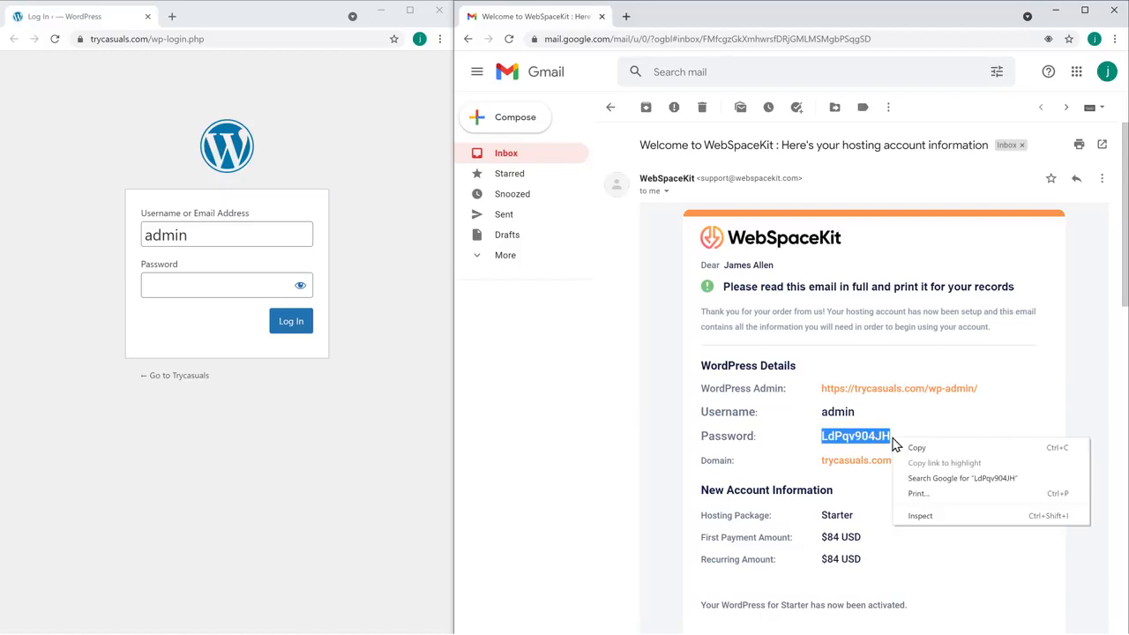
left_click(914, 454)
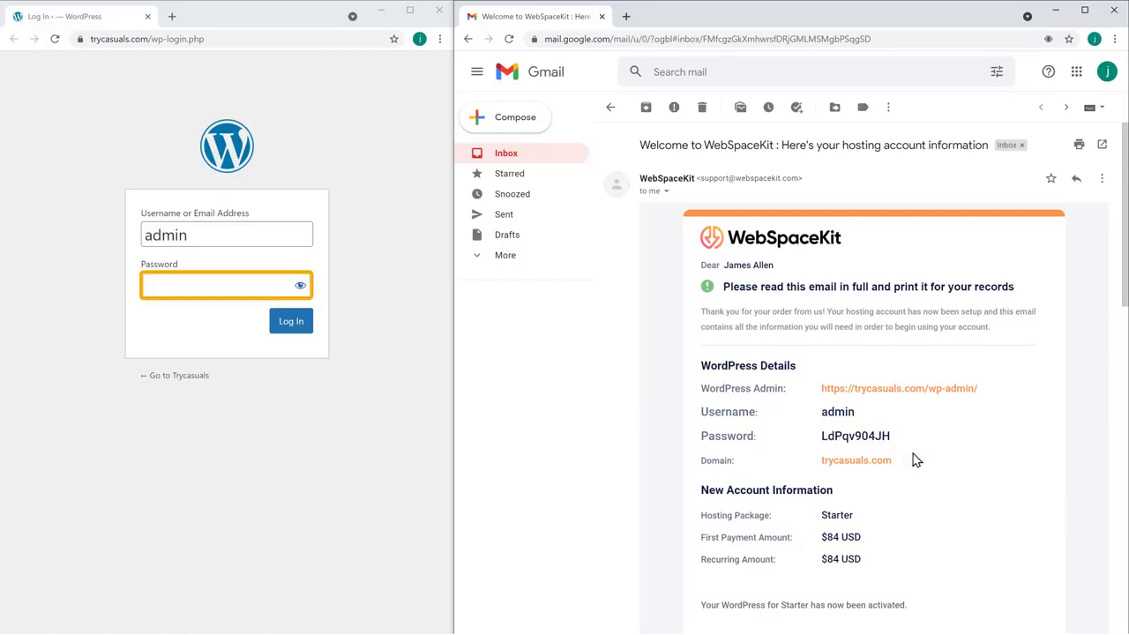
left_click(380, 340)
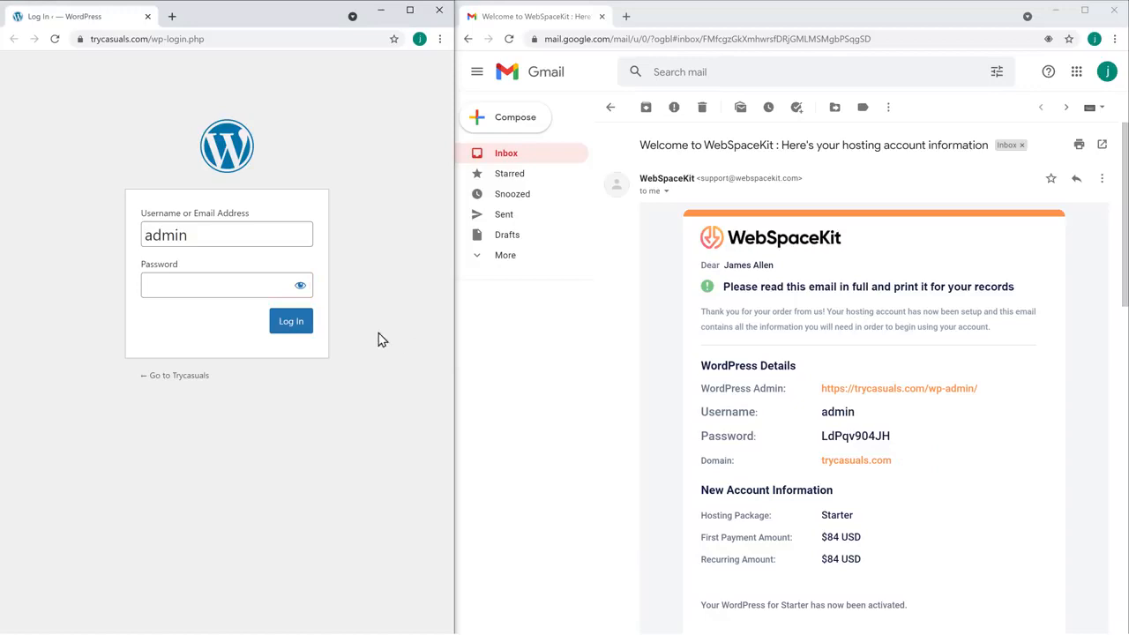
right_click(171, 284)
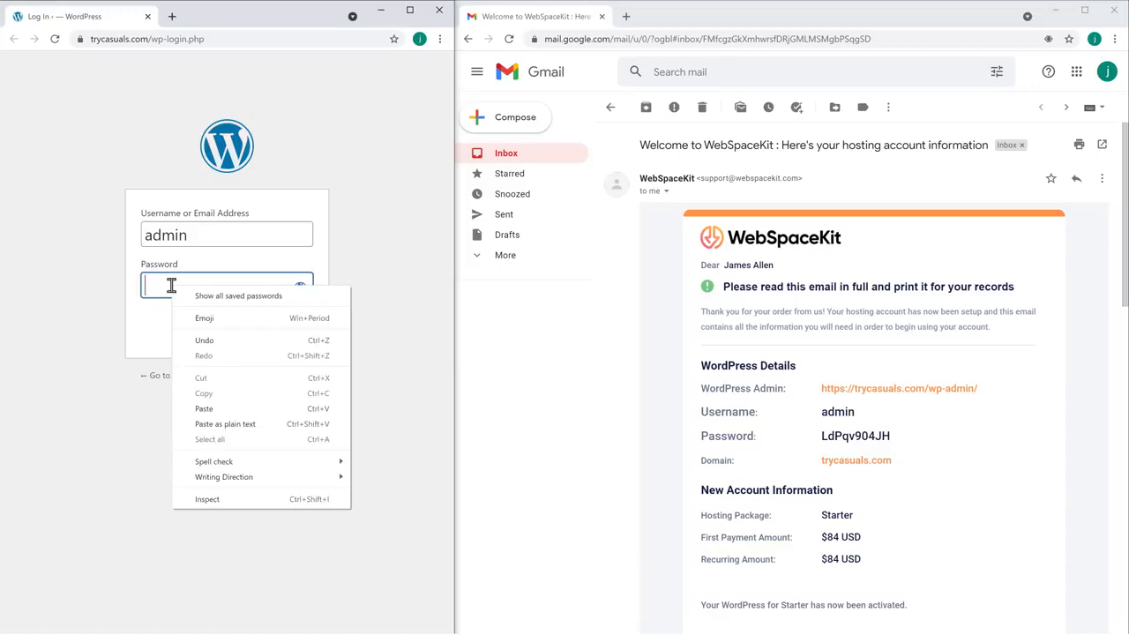
left_click(204, 409)
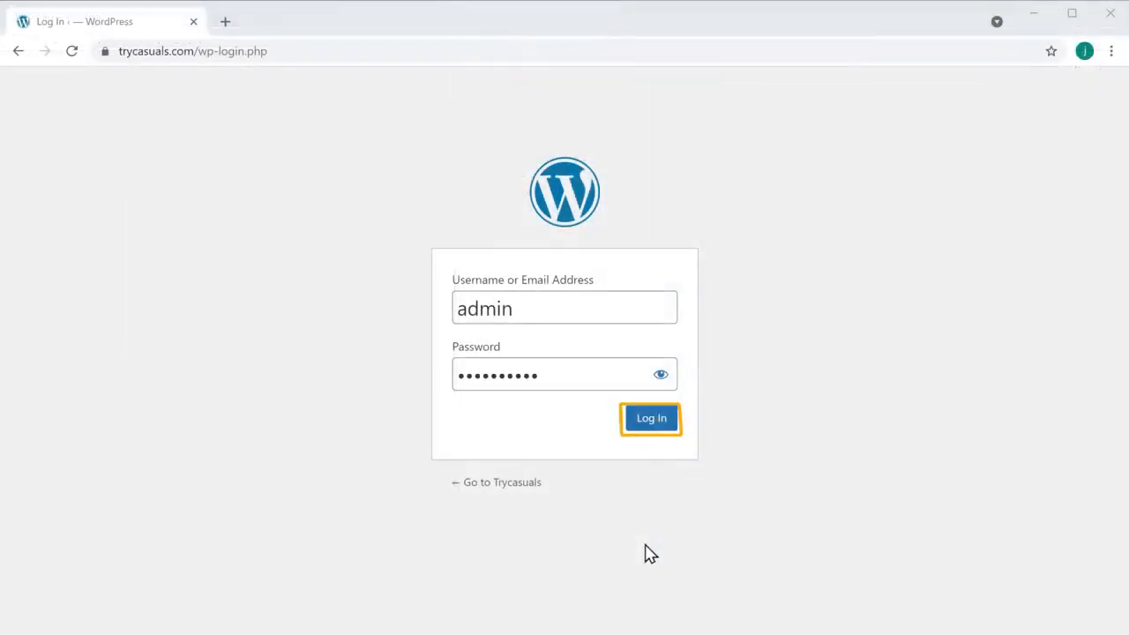
left_click(649, 427)
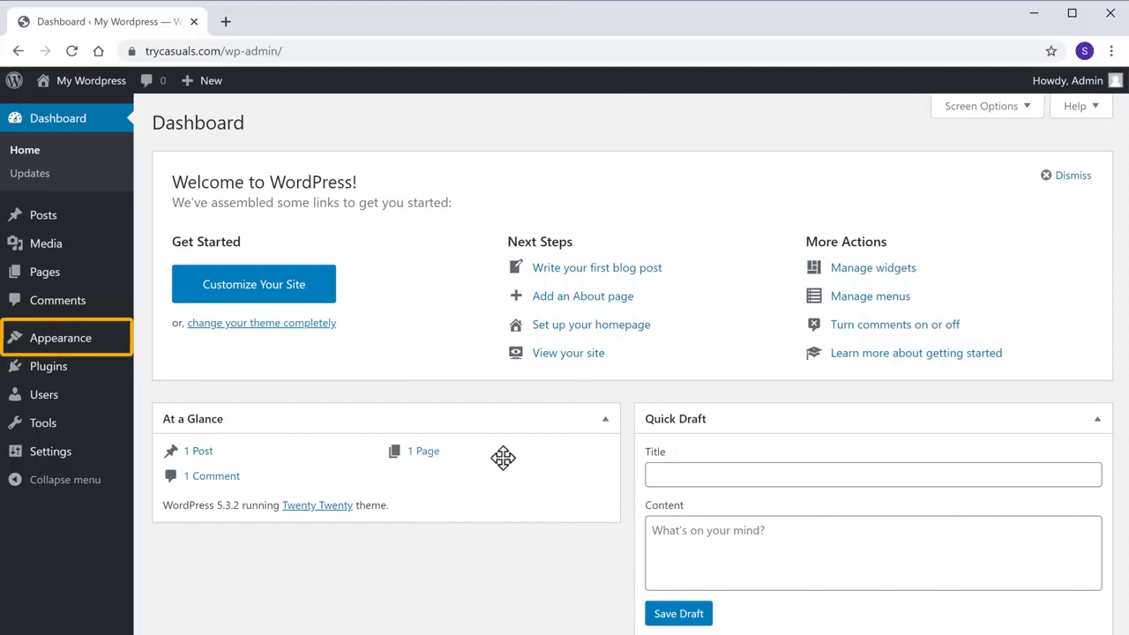
Search for 'astra' under Appearance > Themes, install it, and activate it.
mouse_move(55, 354)
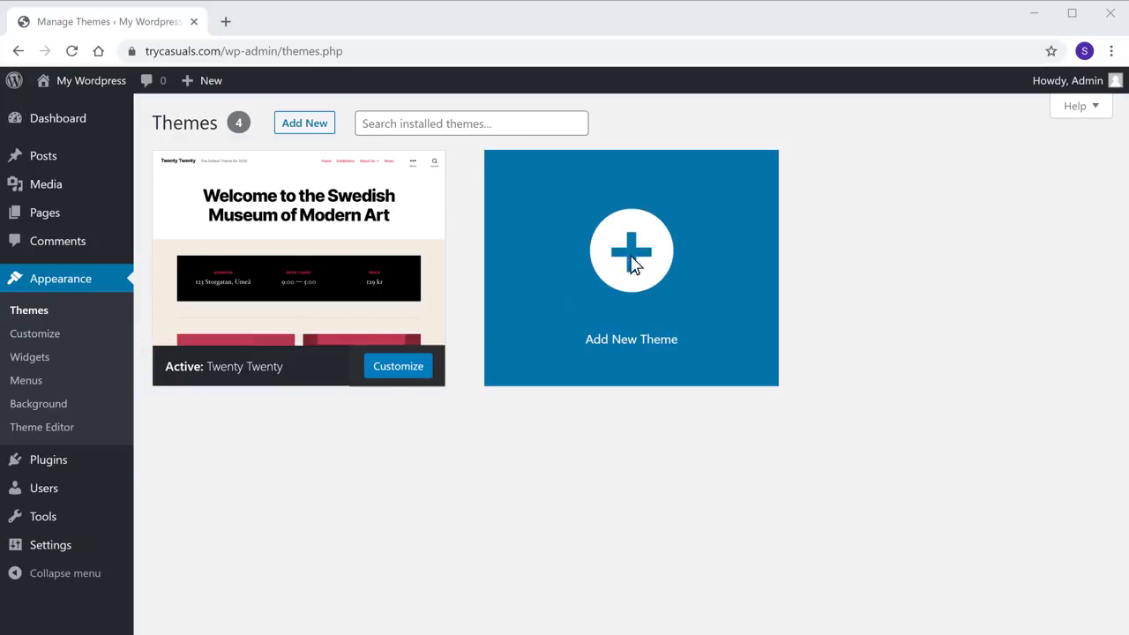
left_click(631, 262)
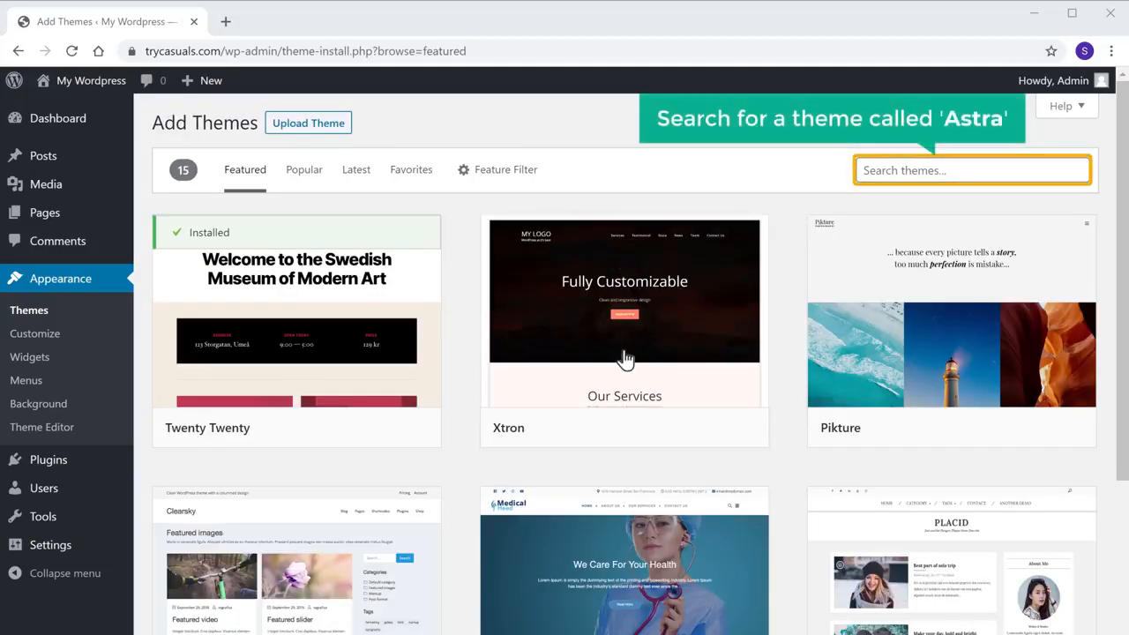
left_click(953, 171)
type("astra")
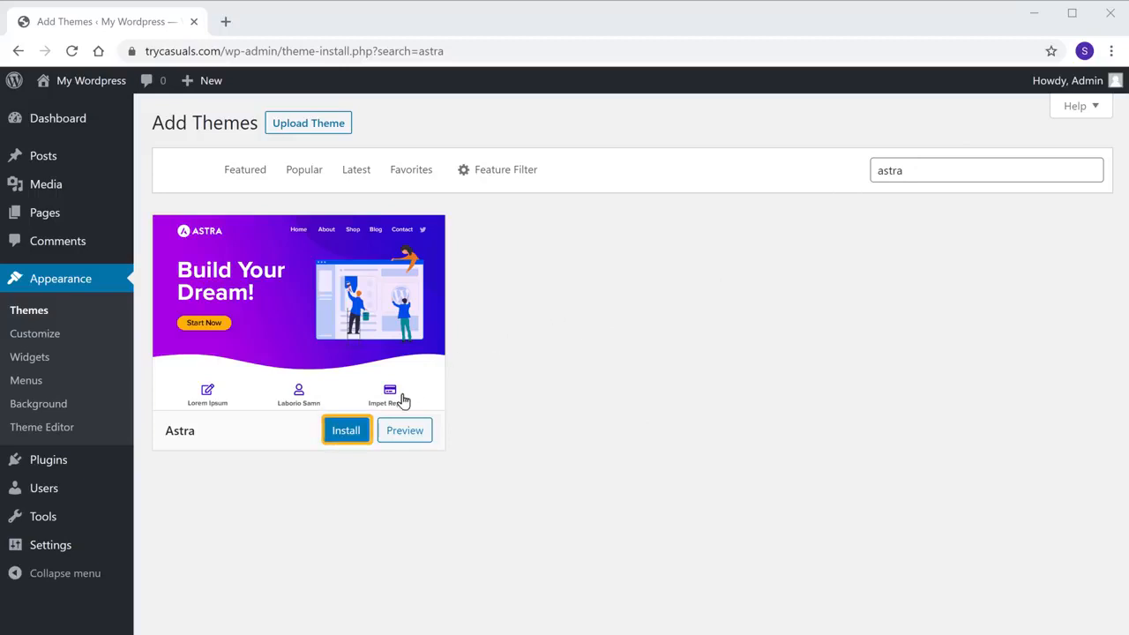
left_click(348, 439)
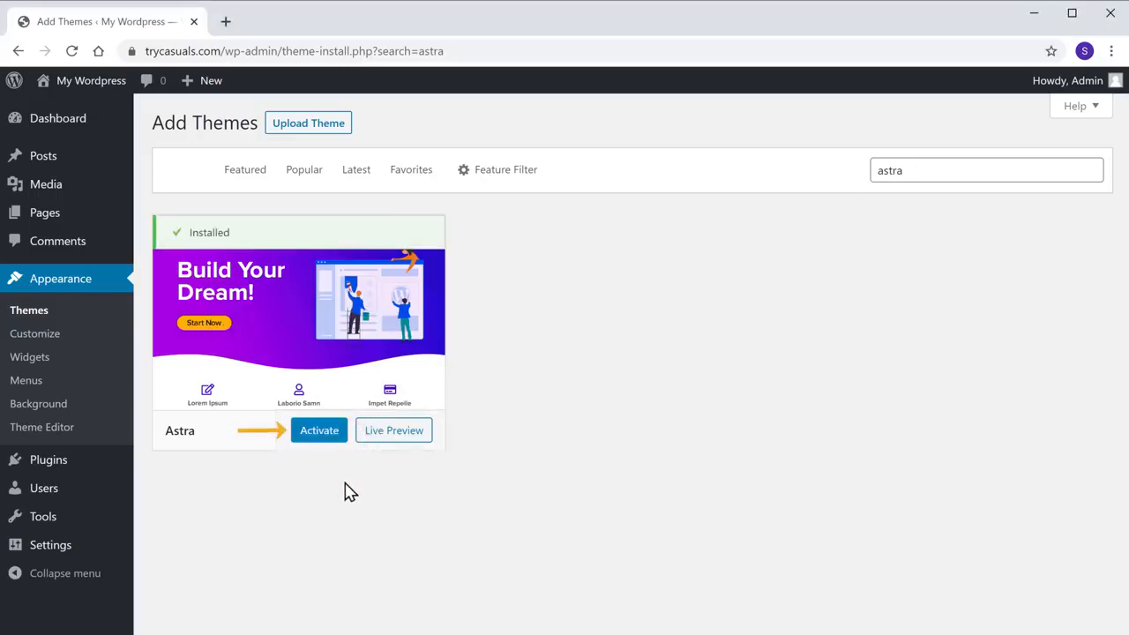
left_click(320, 432)
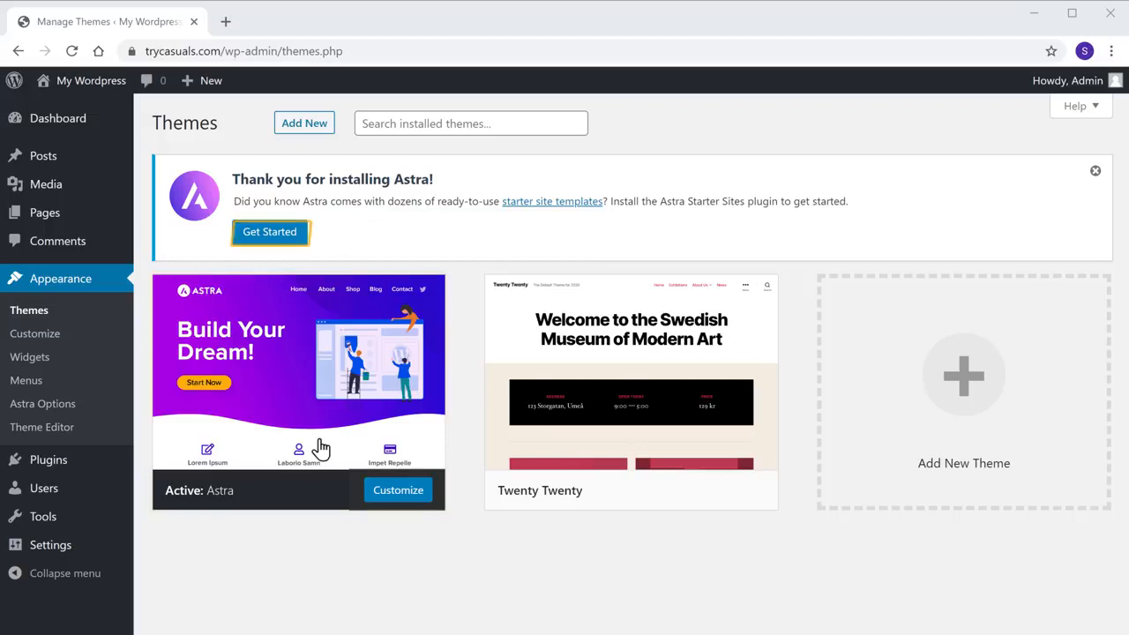
Choose Elementor in Astra Starter Templates, filter to eCommerce, and preview the Custom Printing template.
left_click(274, 247)
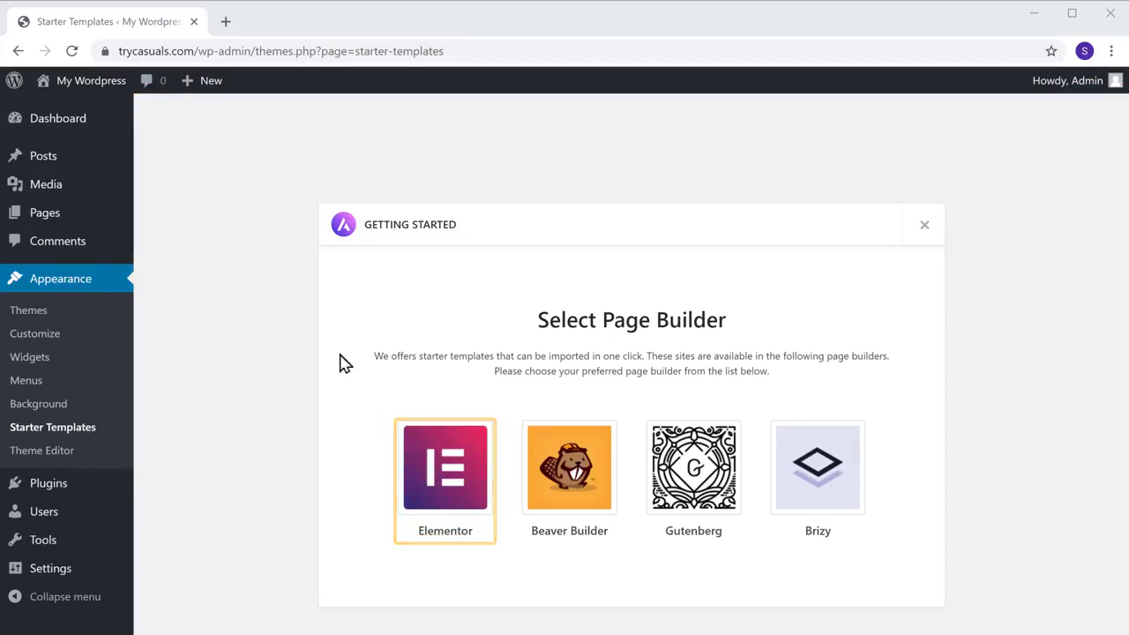
left_click(448, 540)
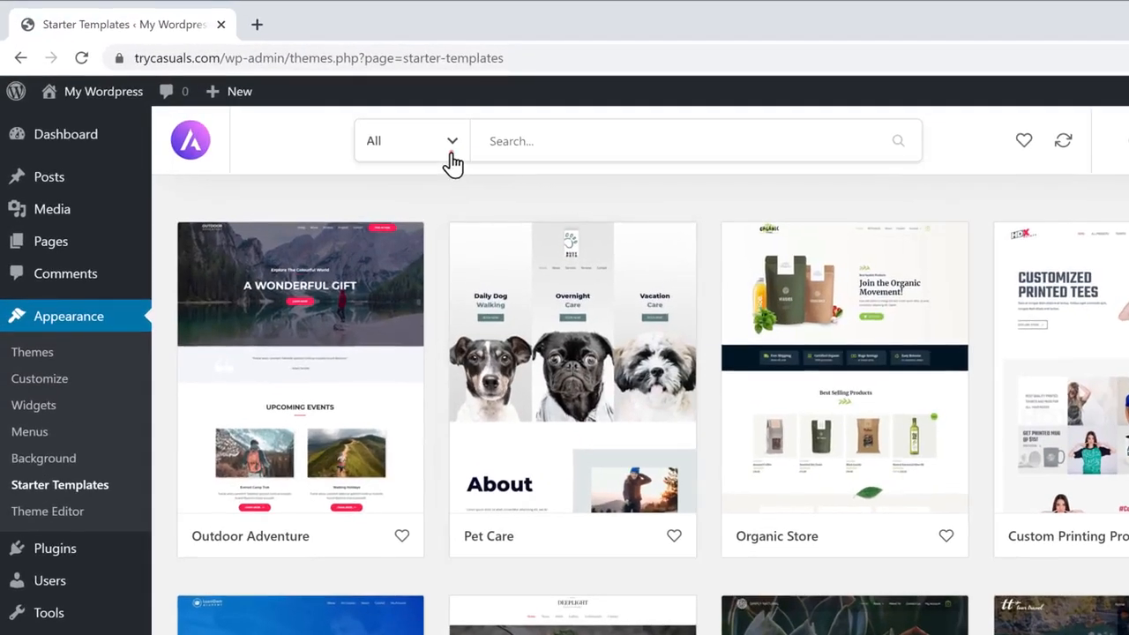
left_click(452, 153)
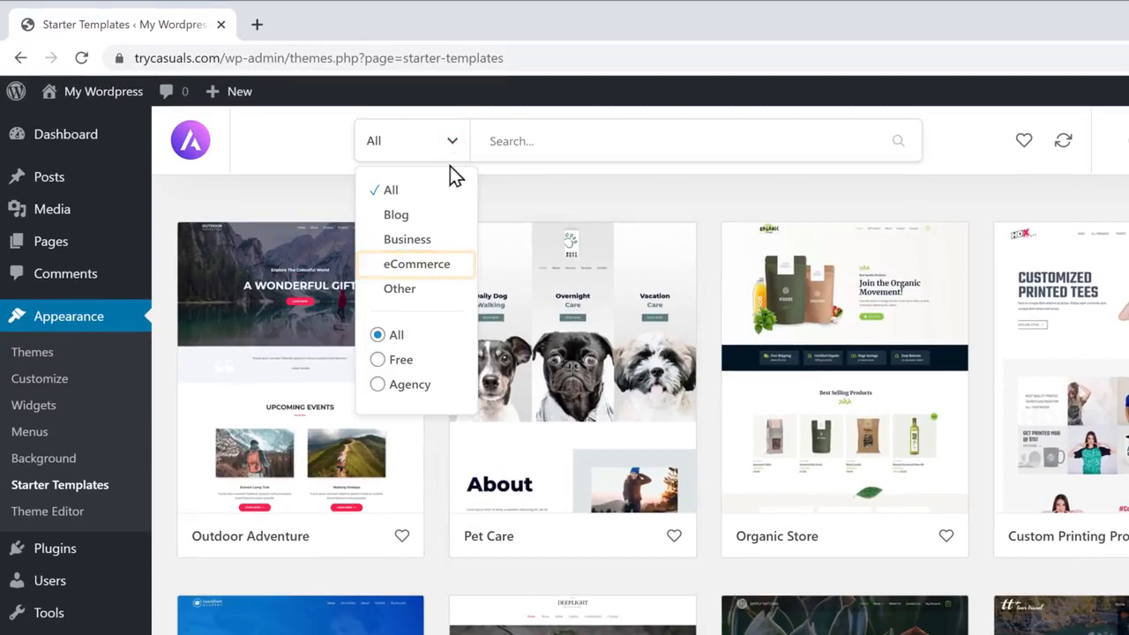
left_click(430, 273)
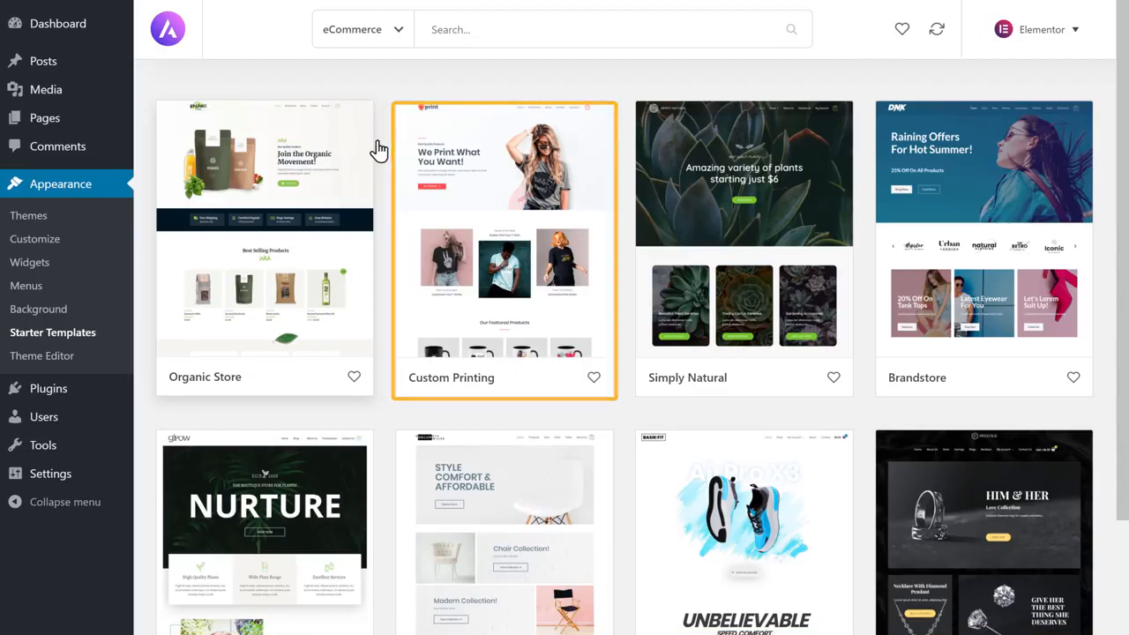
left_click(499, 251)
scroll(373, 255, "down", 1)
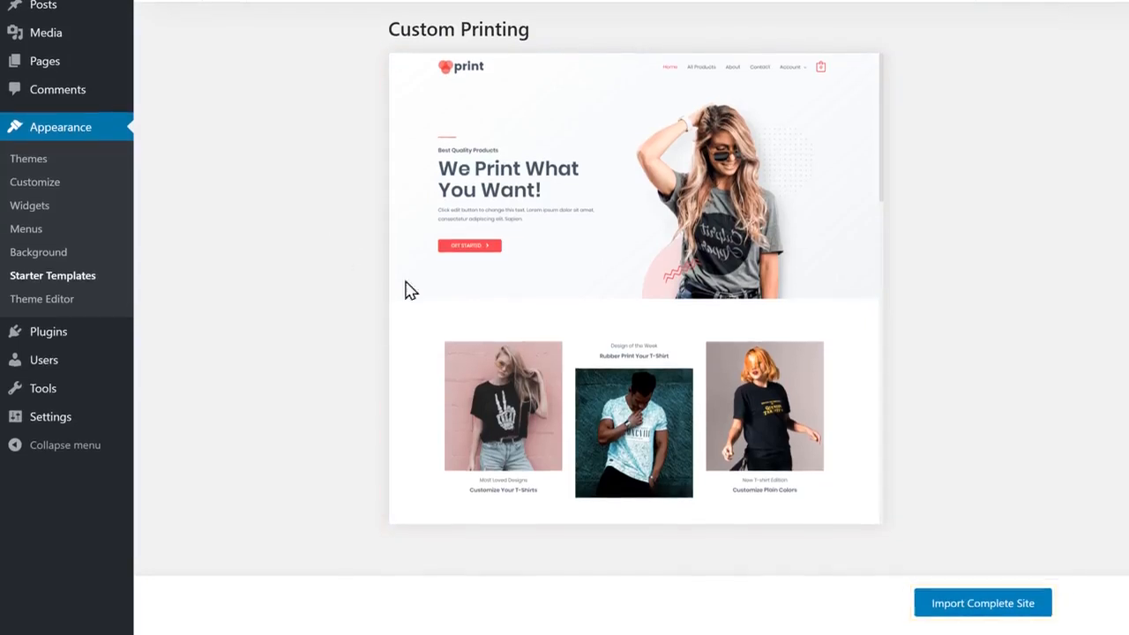
Import the complete Custom Printing site with all parts, then view the trycasuals.com tab.
left_click(980, 602)
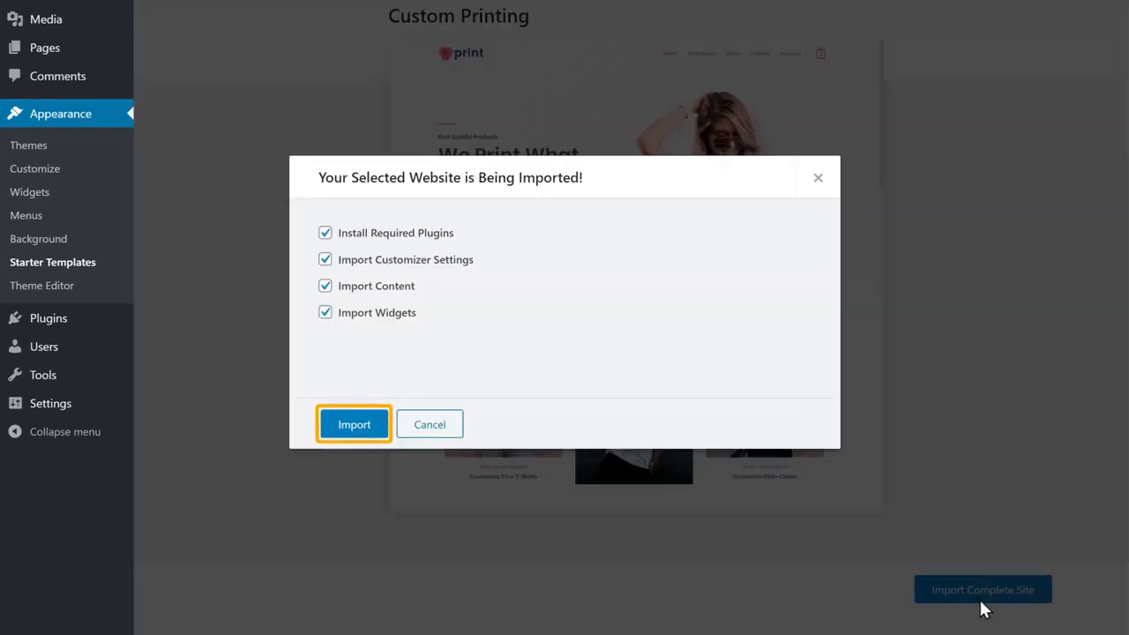
left_click(352, 438)
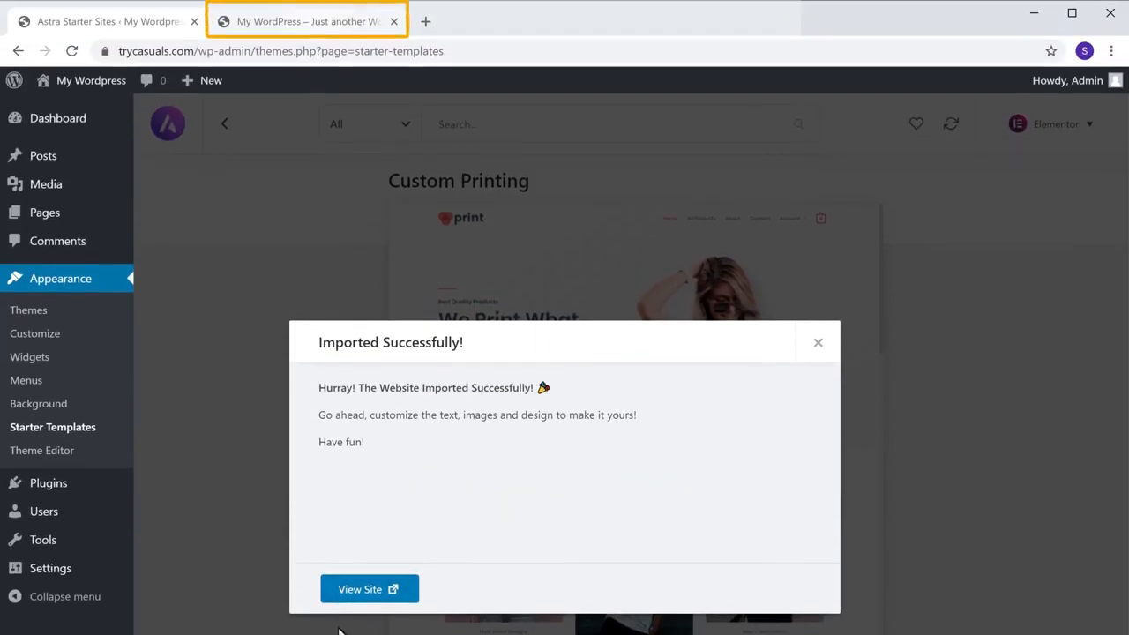
left_click(265, 37)
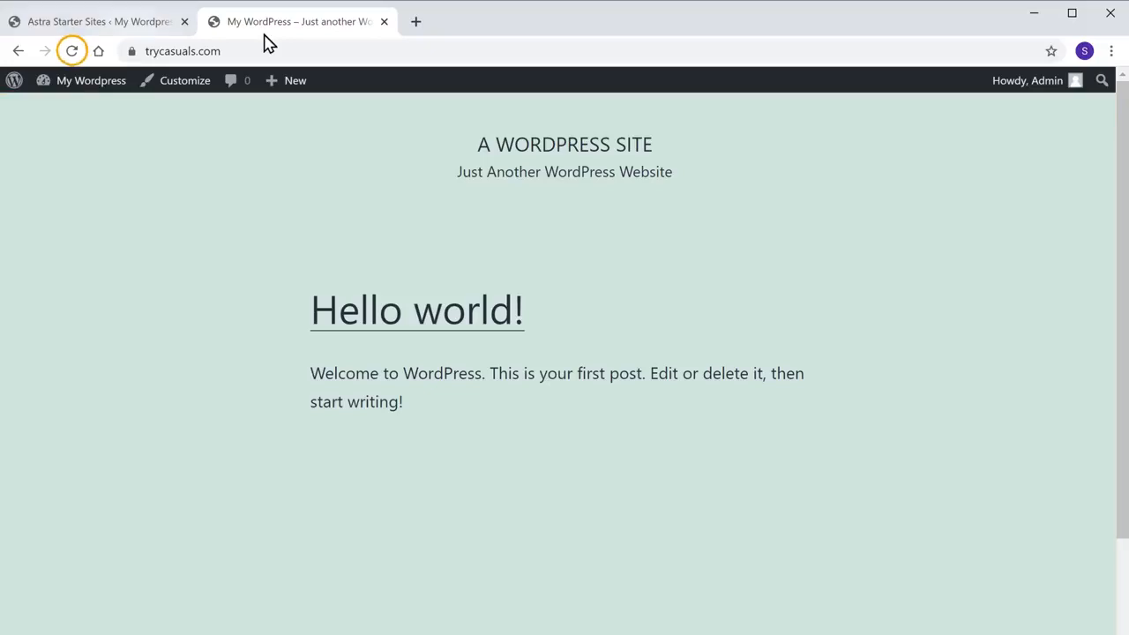
Add the Printed Tshirt Purple Color from Our Featured Products to the cart, then return home.
left_click(74, 55)
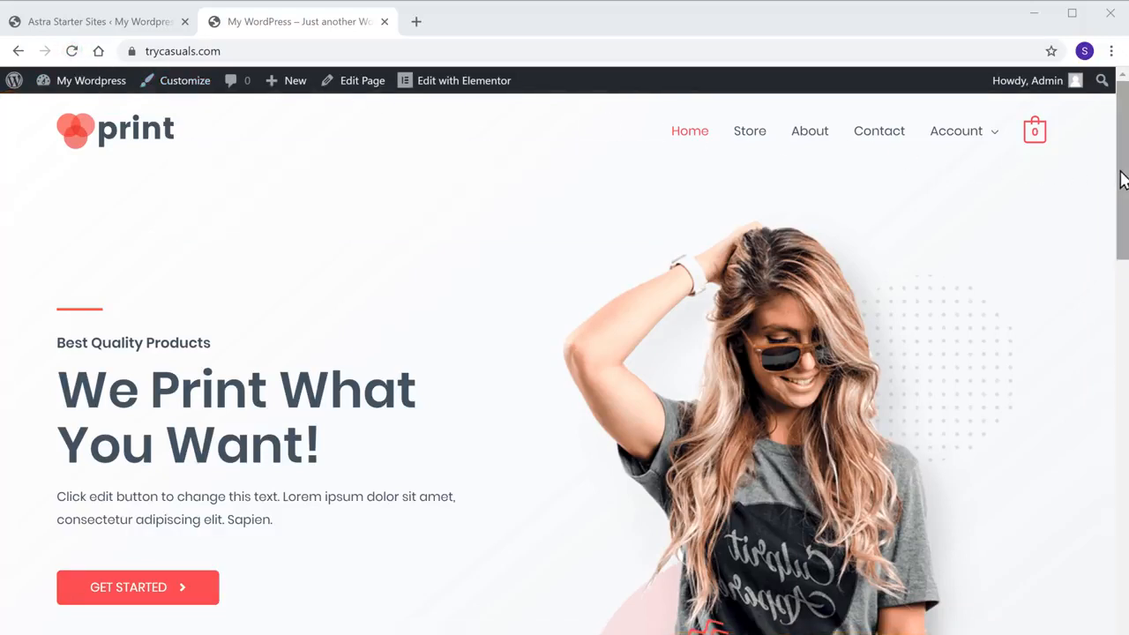
left_click_drag(1118, 176, 1123, 347)
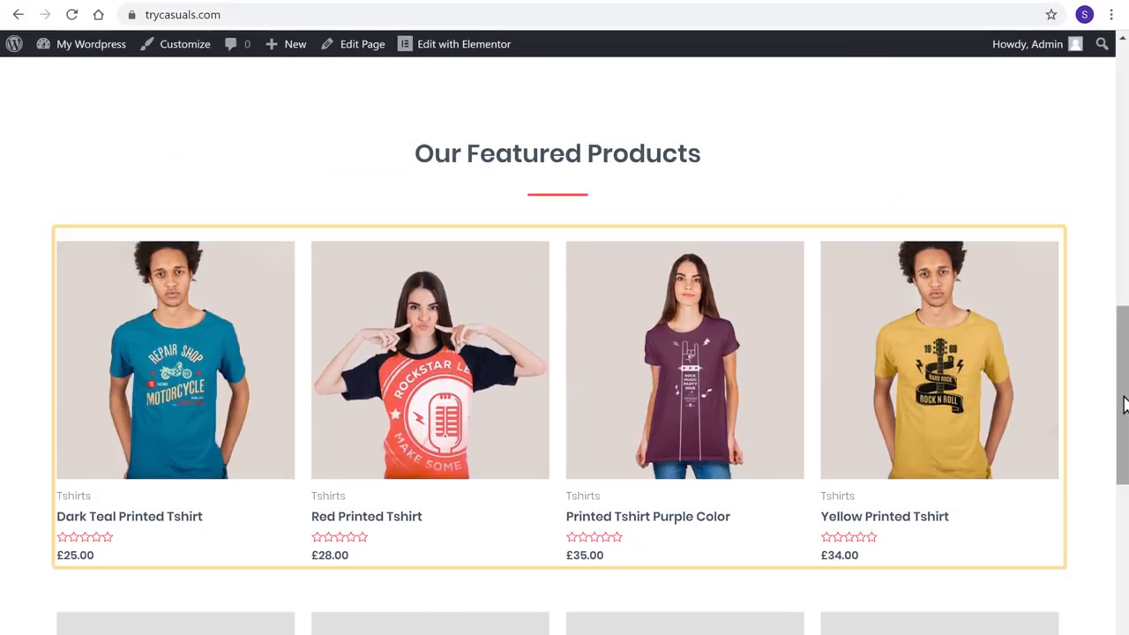
left_click(695, 401)
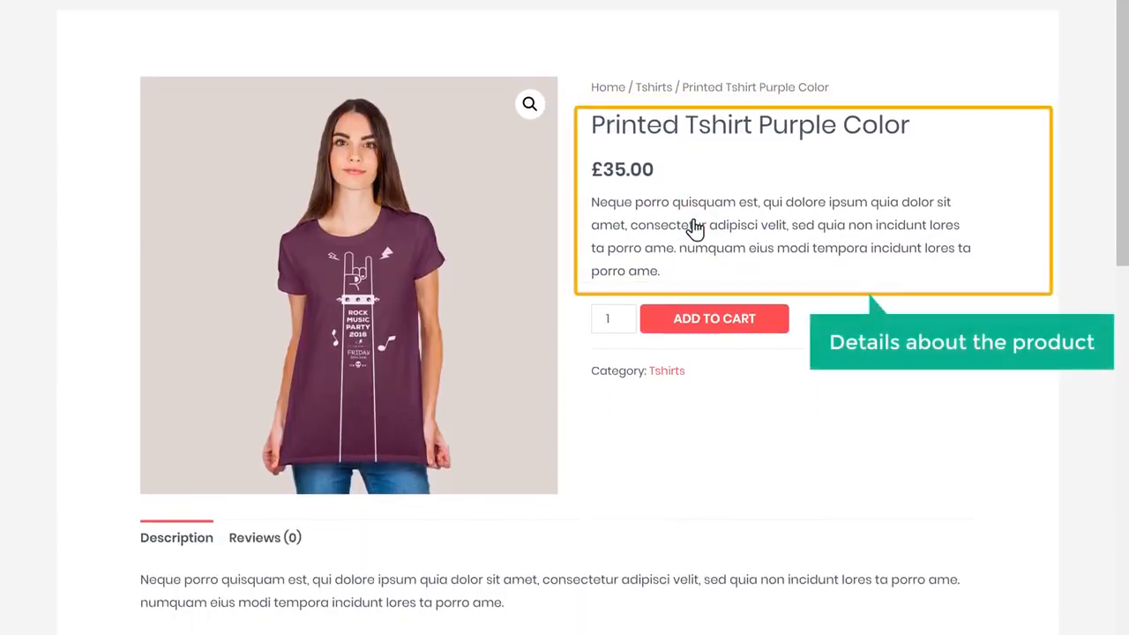
left_click(715, 320)
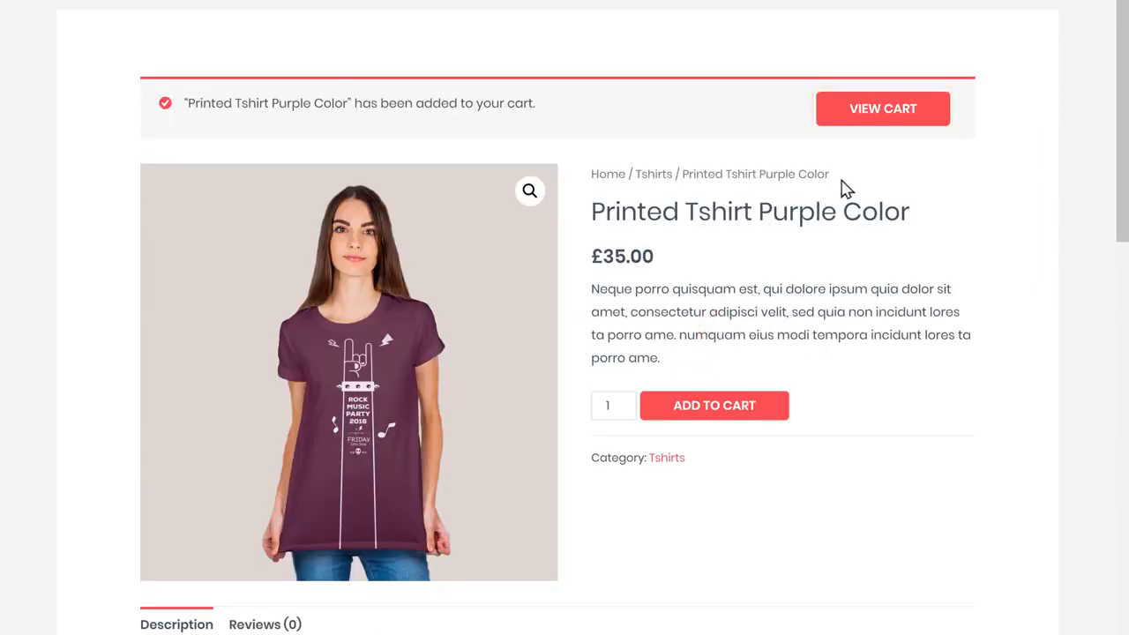
left_click(871, 122)
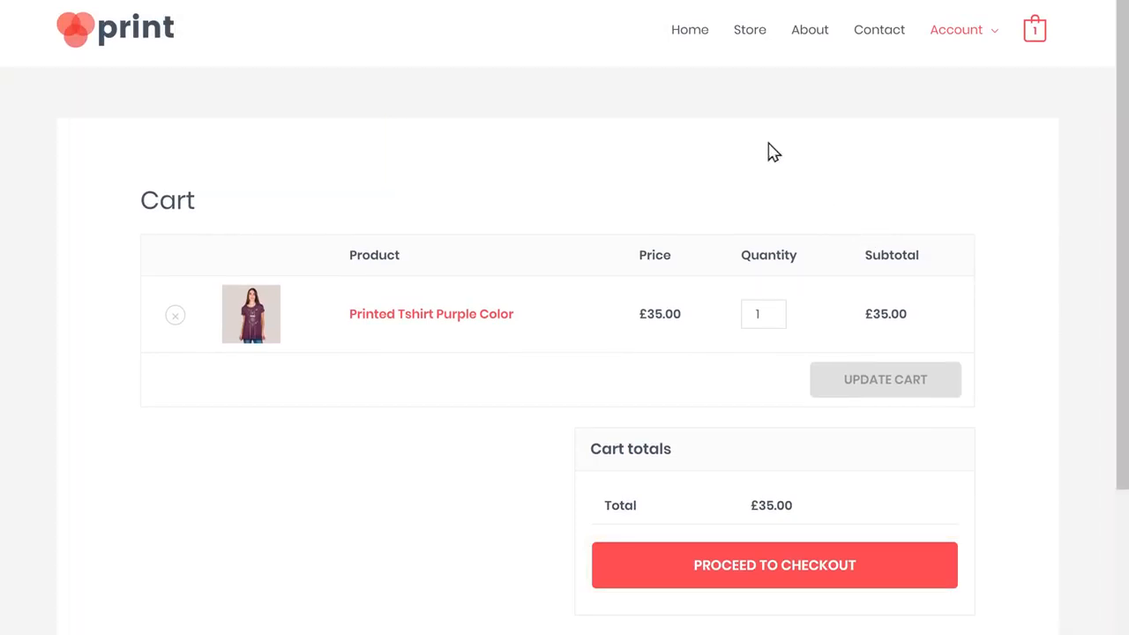
left_click(690, 35)
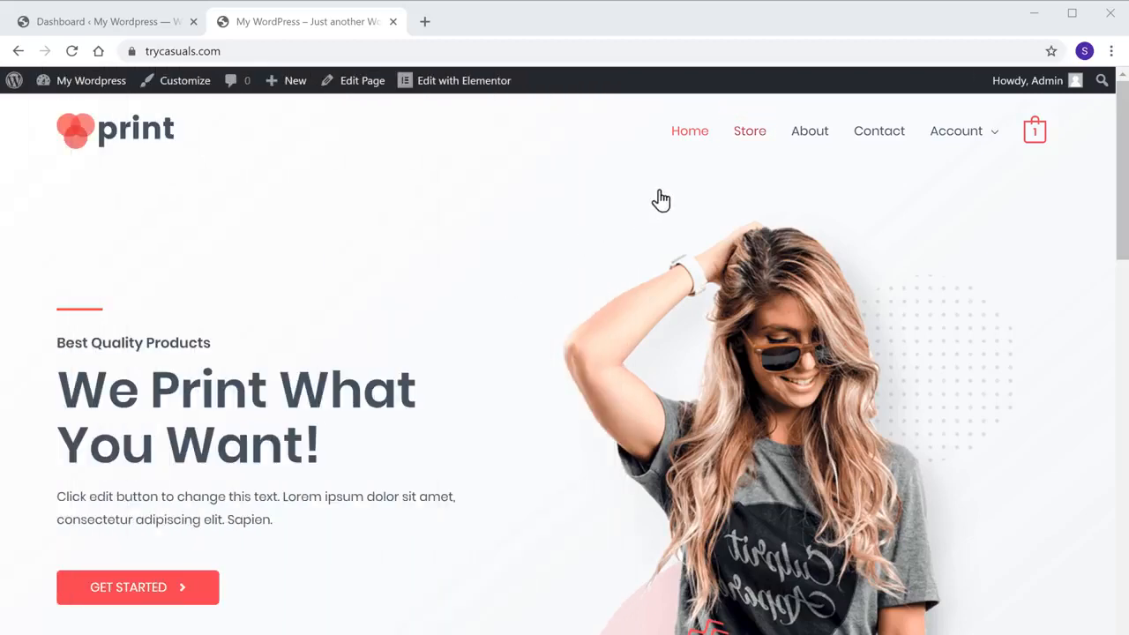
Open the live Store shop page, then the admin Products list with all 15 sample products.
left_click(750, 146)
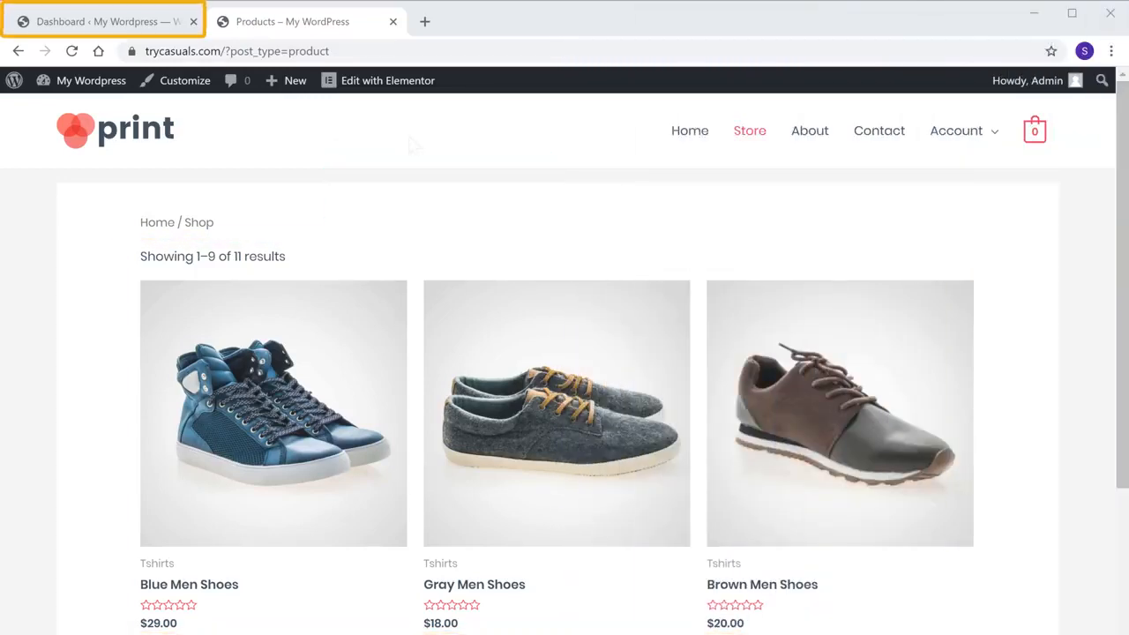
left_click(100, 31)
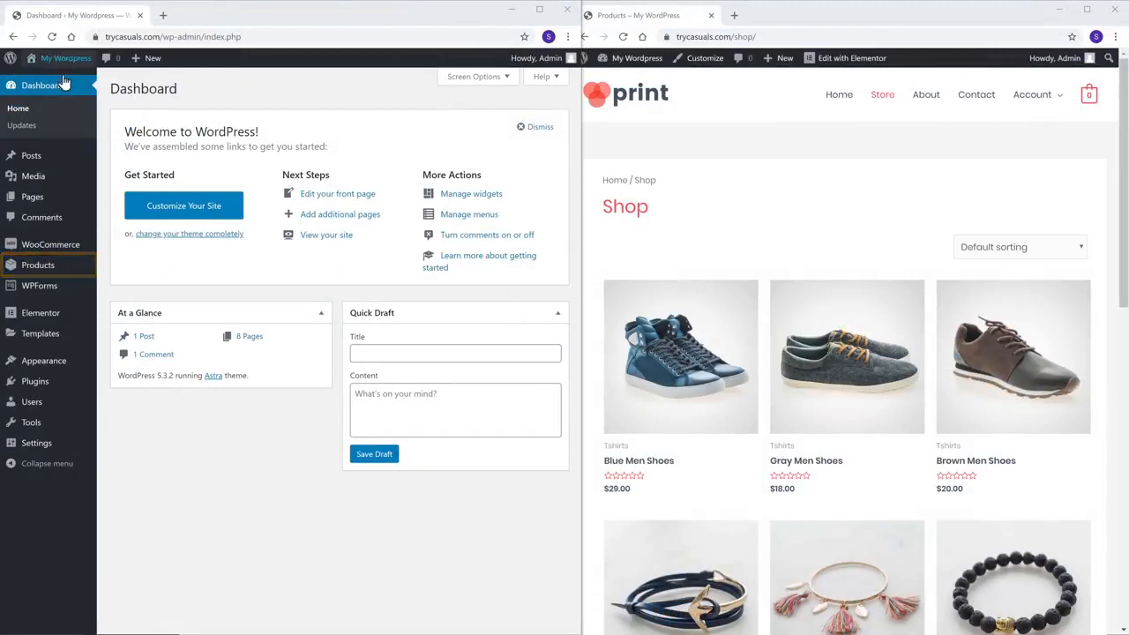
left_click(28, 269)
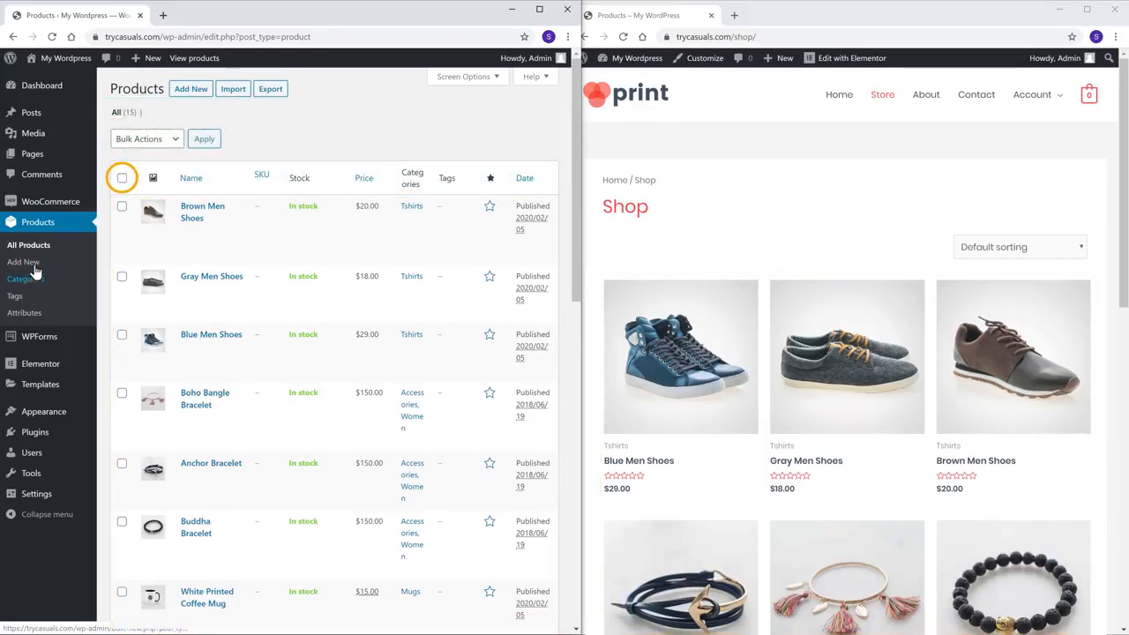
Bulk-trash all 15 sample products, confirm the shop page is empty, and start a new product.
left_click(123, 180)
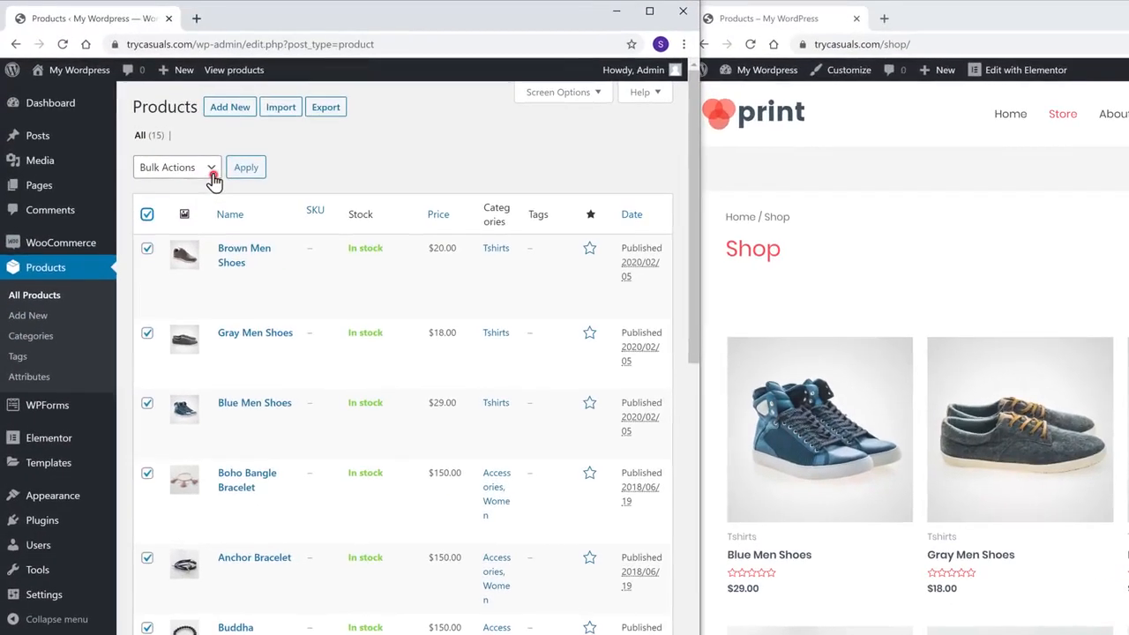
left_click(176, 143)
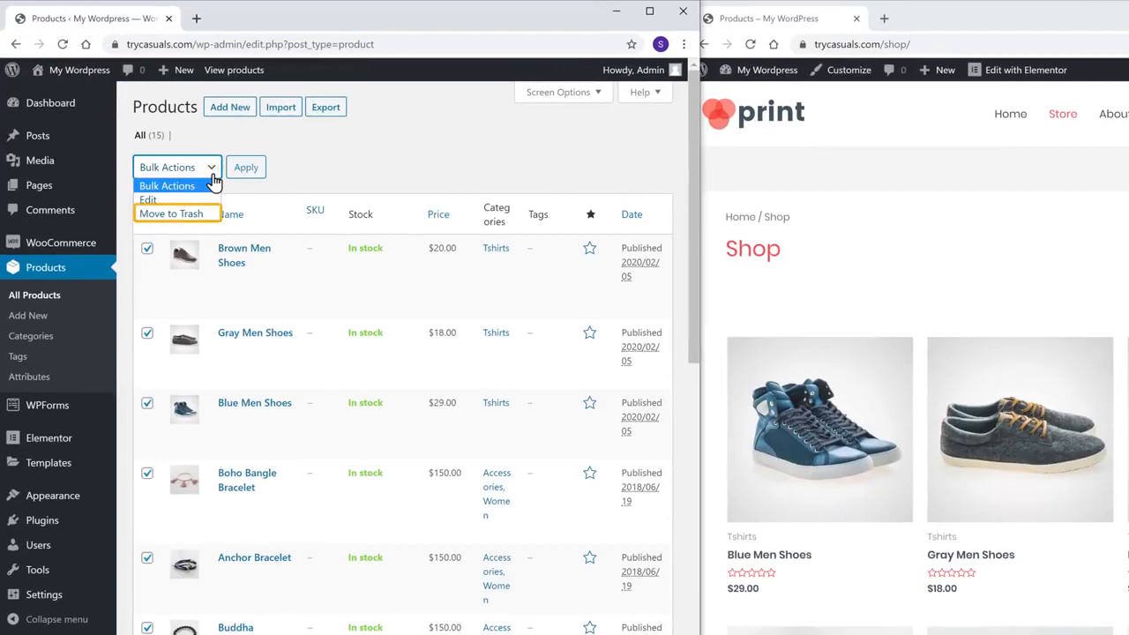
left_click(173, 214)
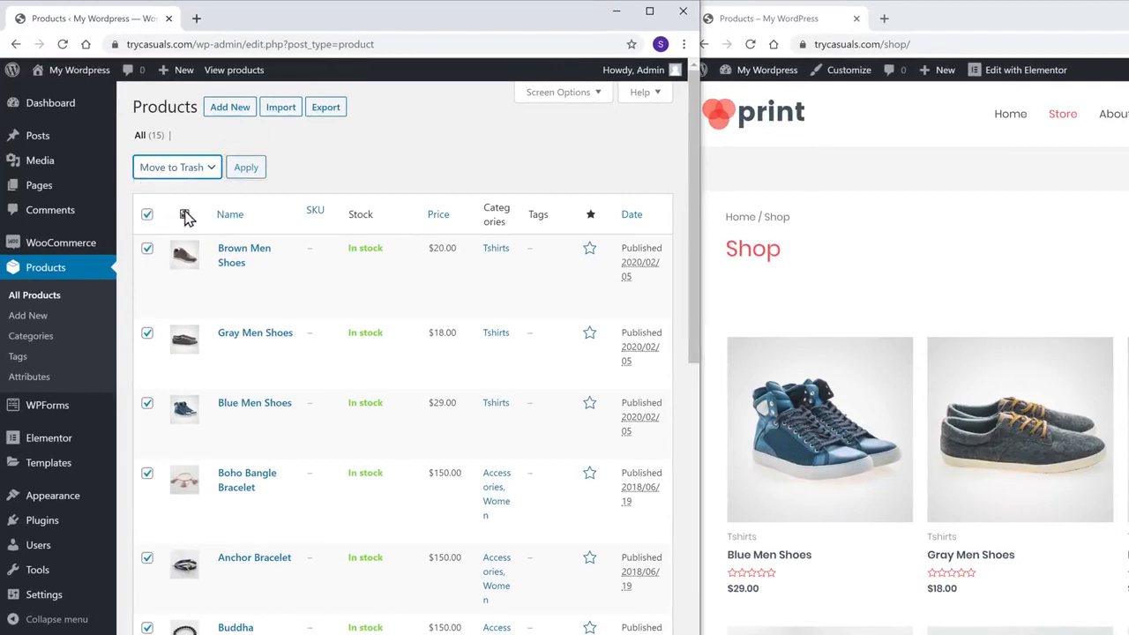
left_click(245, 172)
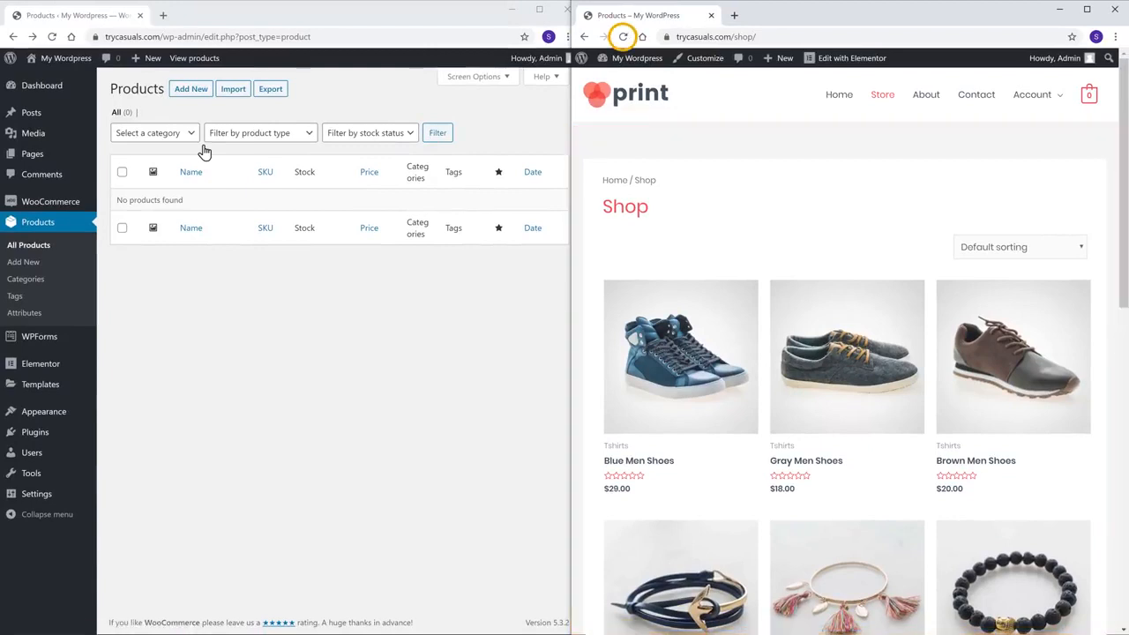
left_click(626, 37)
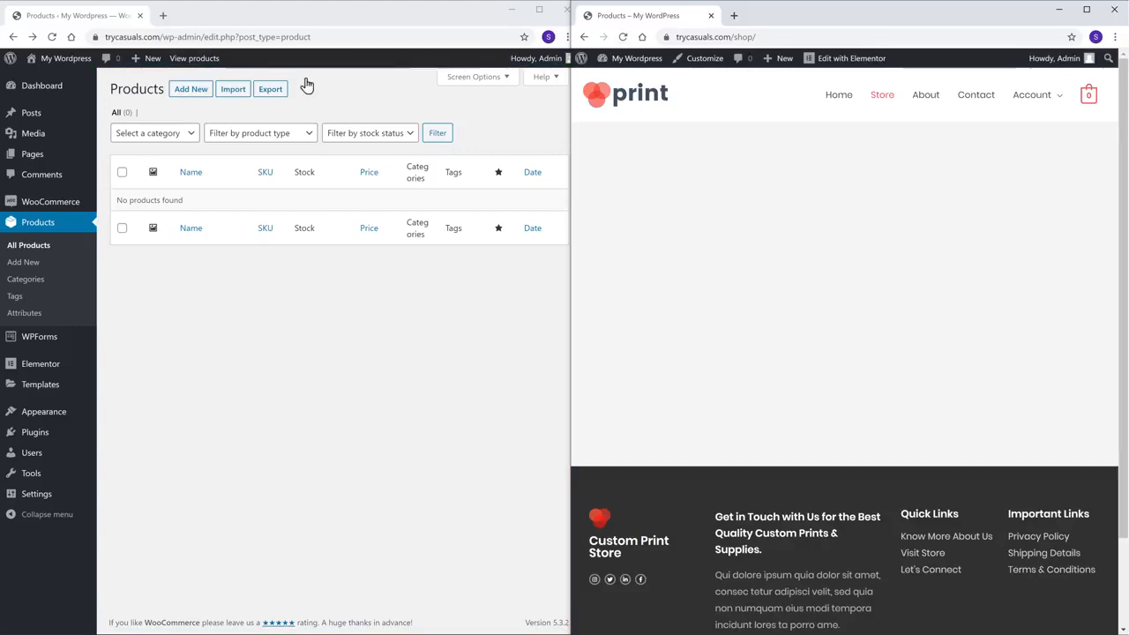
left_click(190, 91)
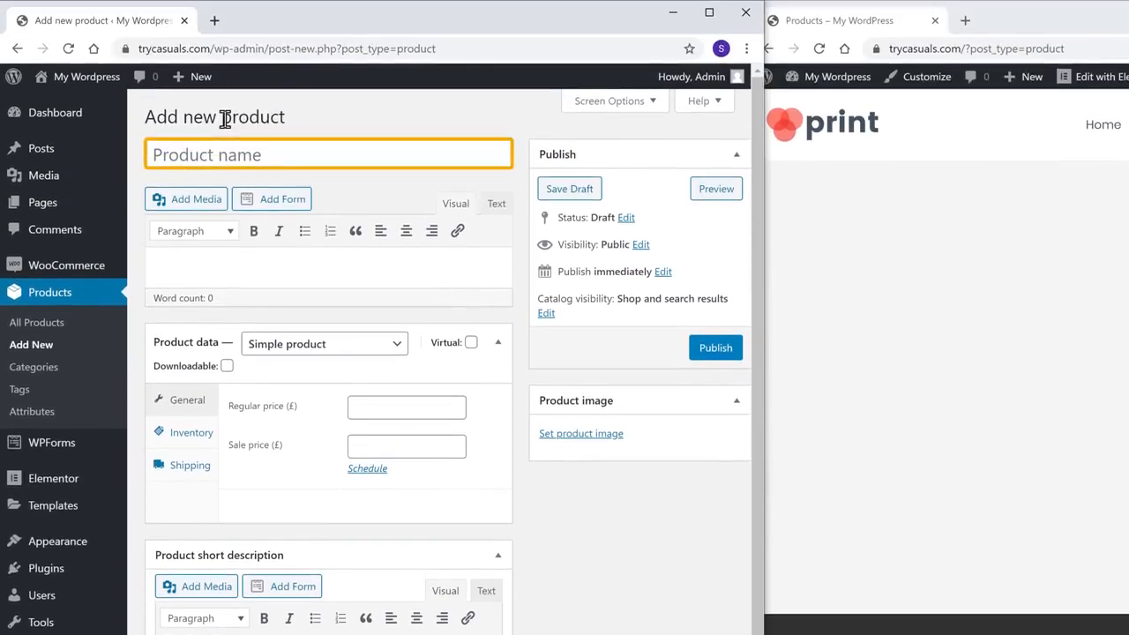
Create a 'T-Shirt' product at regular price 99 with the green t-shirt image, and publish it.
left_click(278, 155)
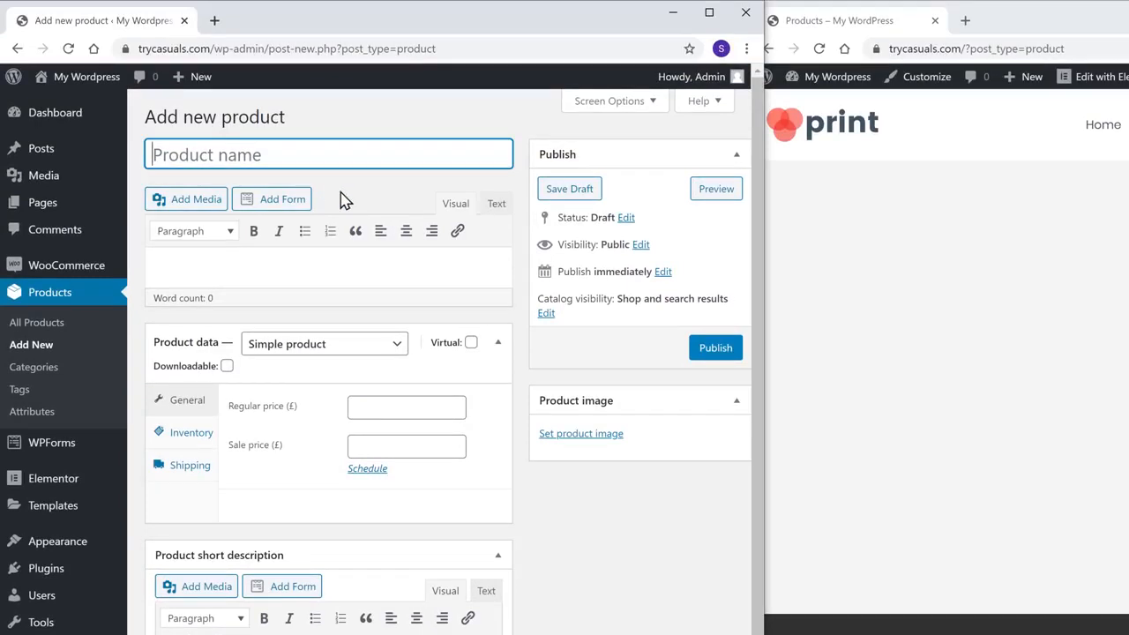
type("T-Shirt")
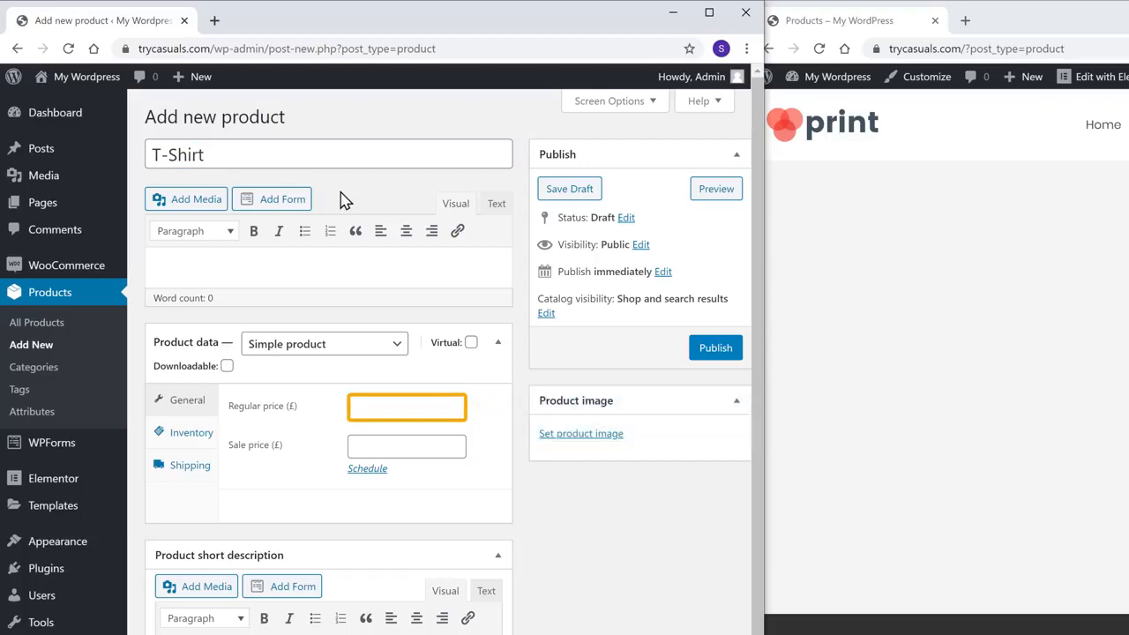
left_click(371, 408)
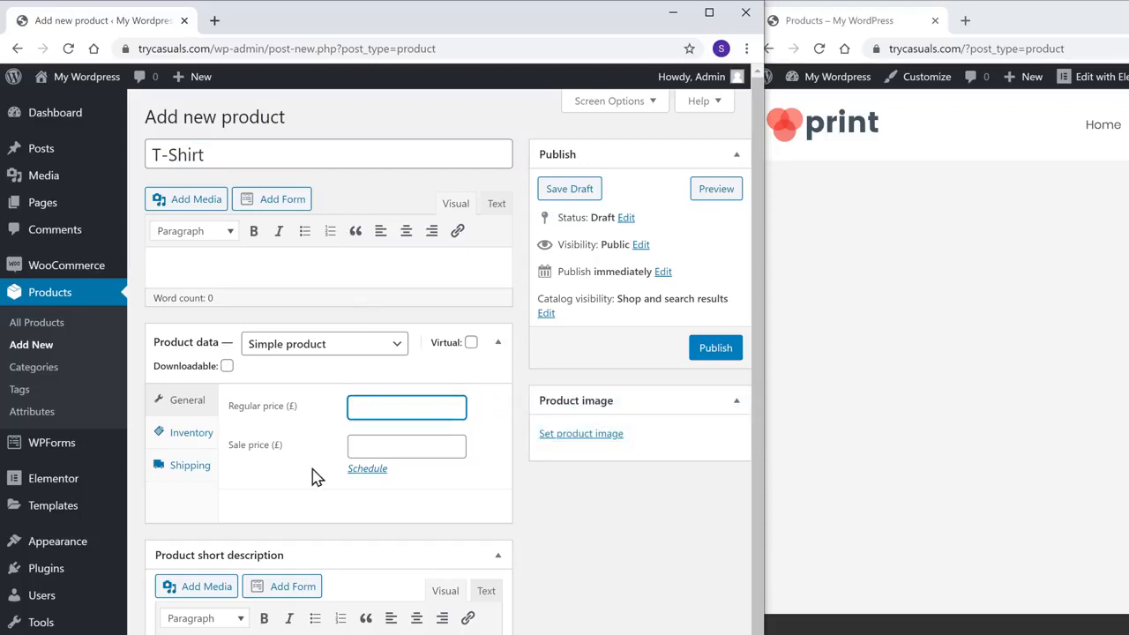
type("99")
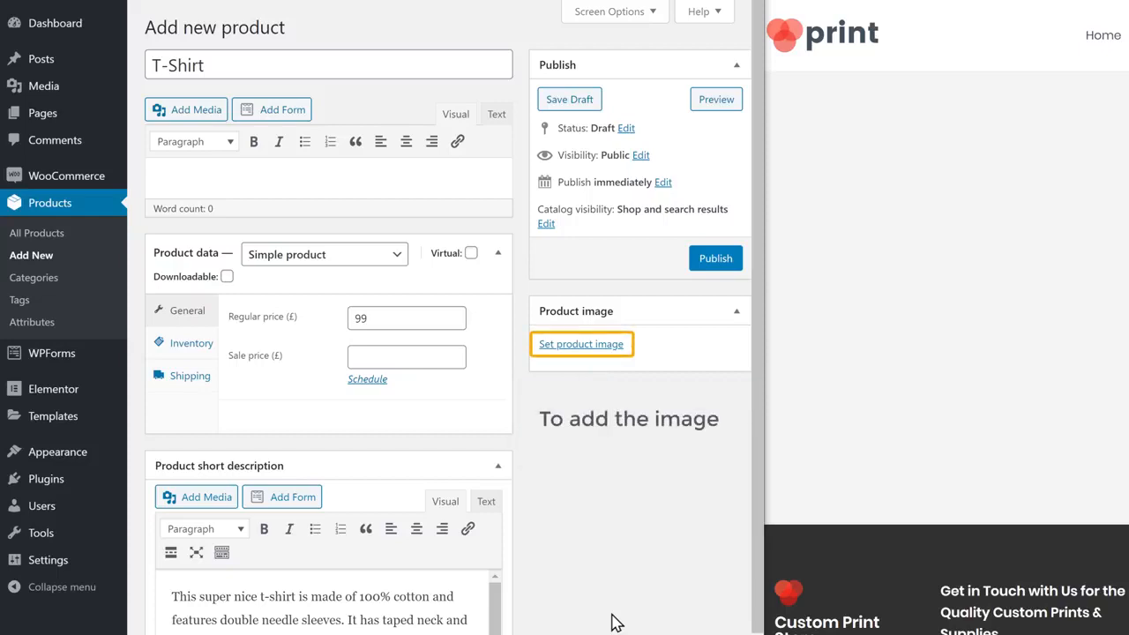
left_click(574, 346)
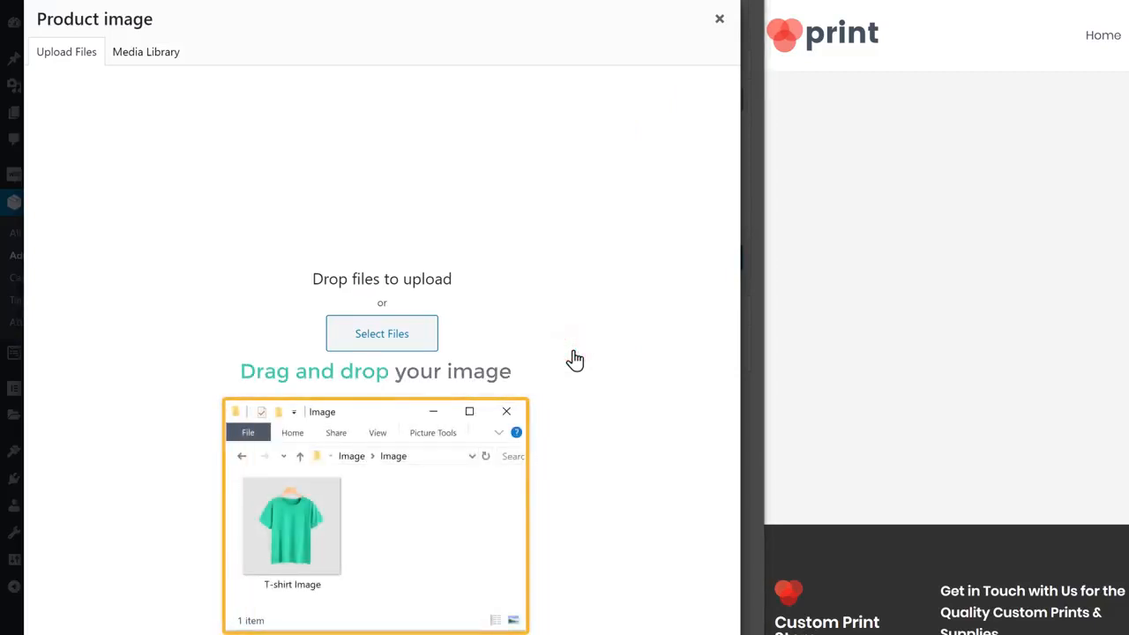
left_click_drag(300, 523, 382, 332)
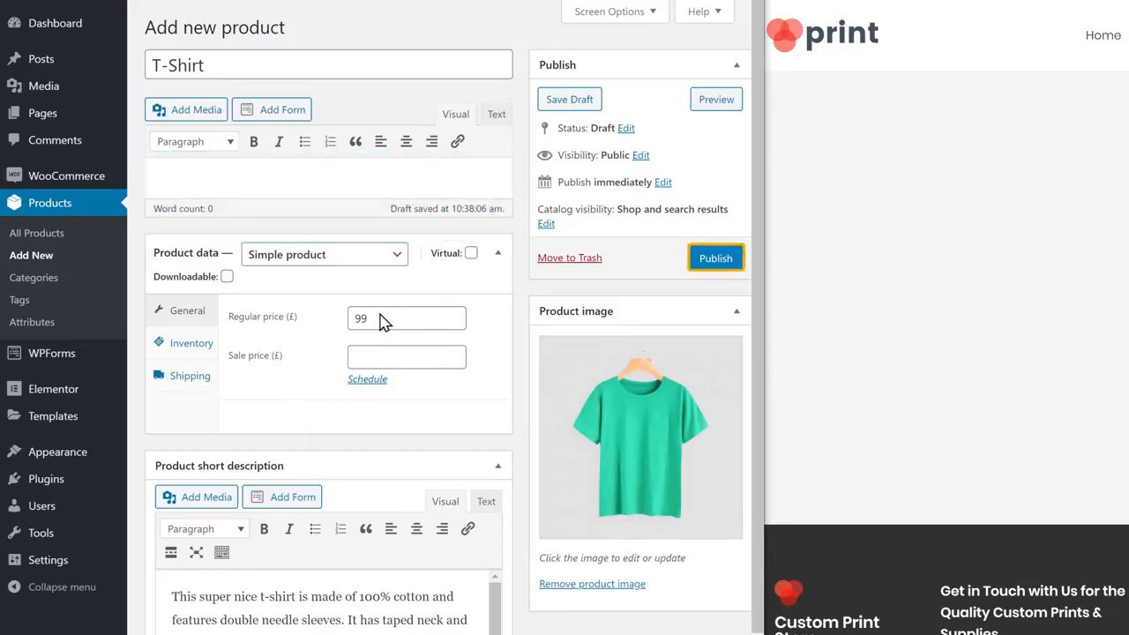
left_click(713, 265)
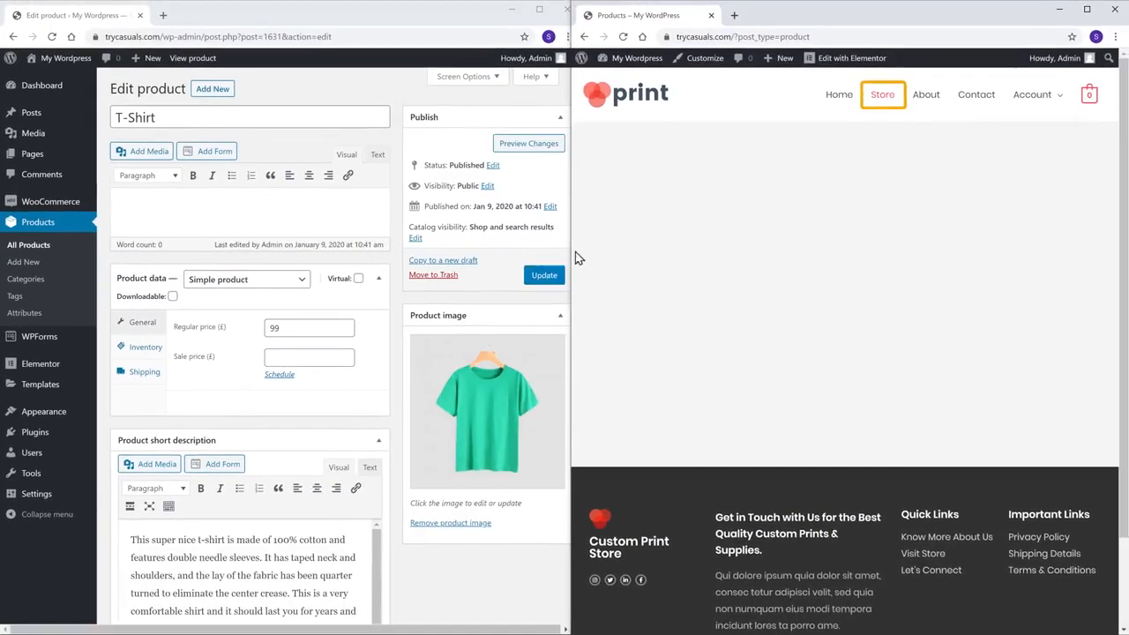
Open the live Store page and the T-Shirt's product page, still priced in pounds.
left_click(882, 101)
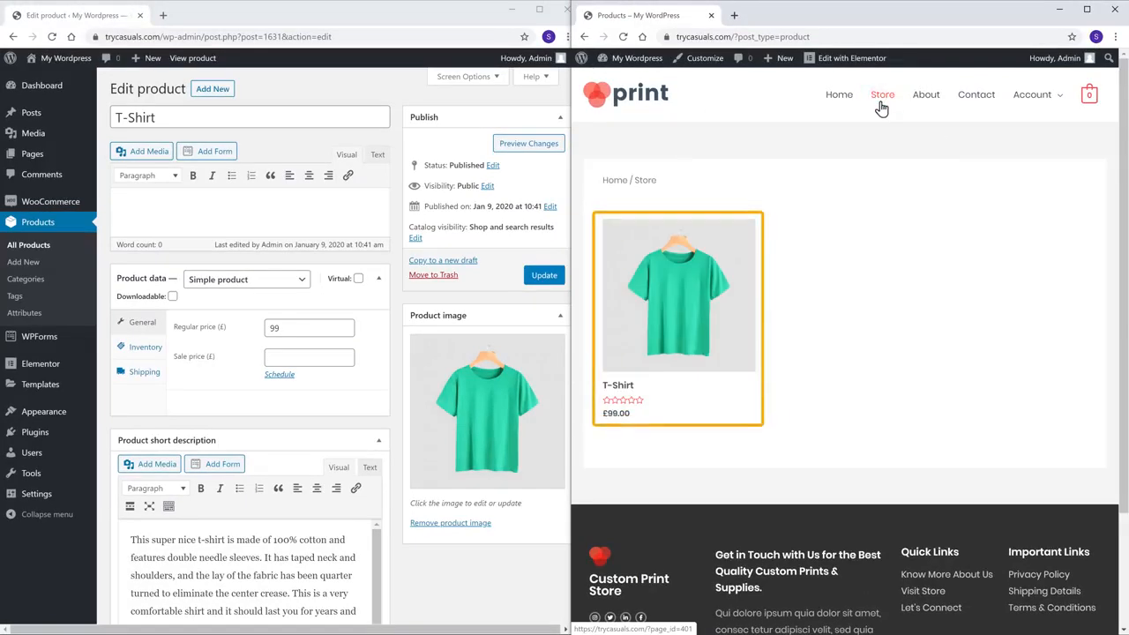
left_click(676, 303)
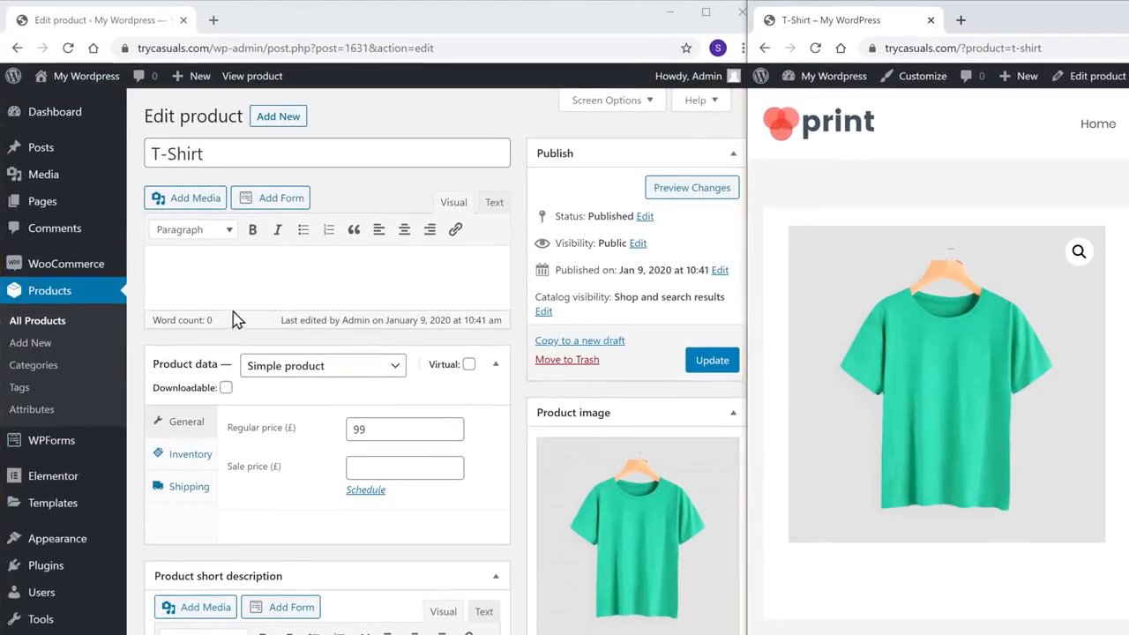
mouse_move(46, 275)
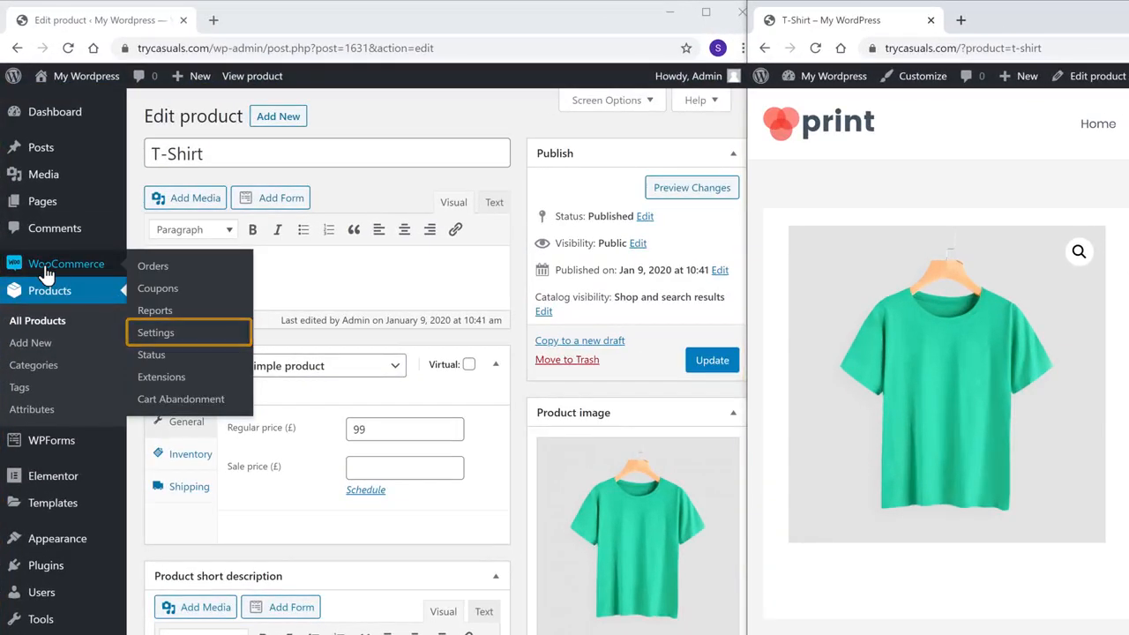
Pick United States (US) dollar ($) as the currency in WooCommerce Settings' Currency options.
left_click(156, 342)
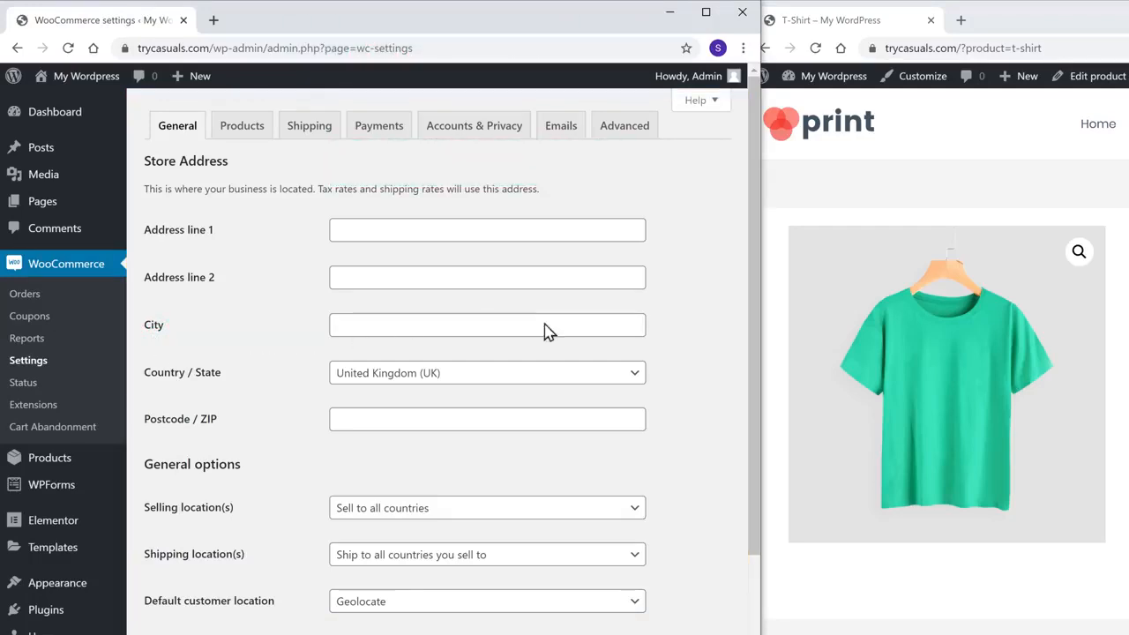
left_click_drag(753, 322, 748, 486)
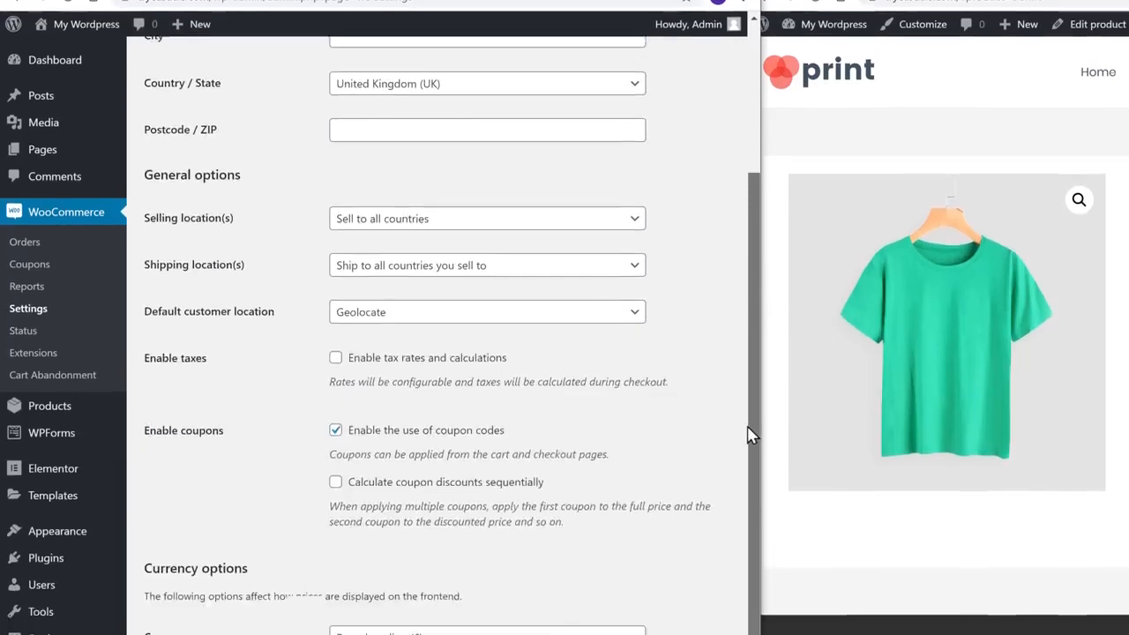
left_click_drag(748, 434, 752, 565)
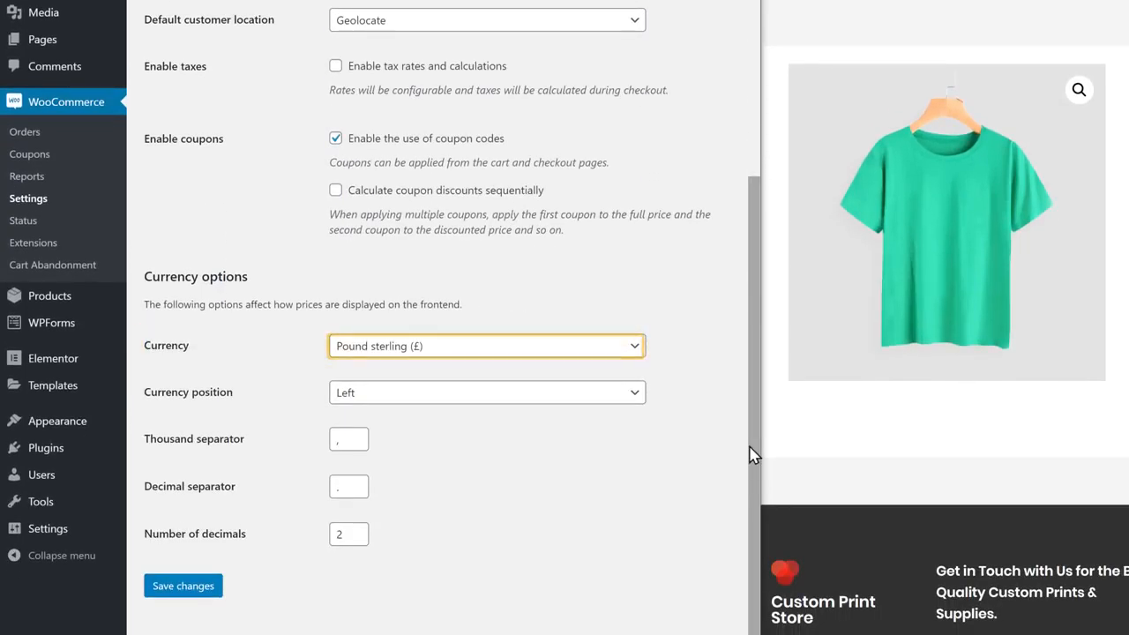
left_click(635, 358)
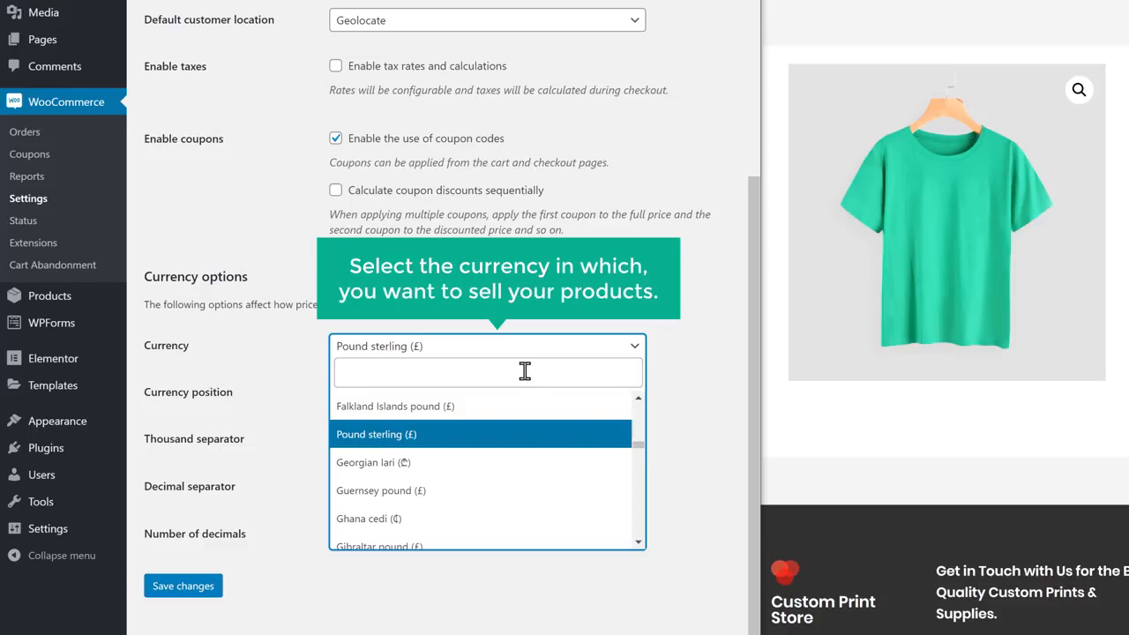
type("United States")
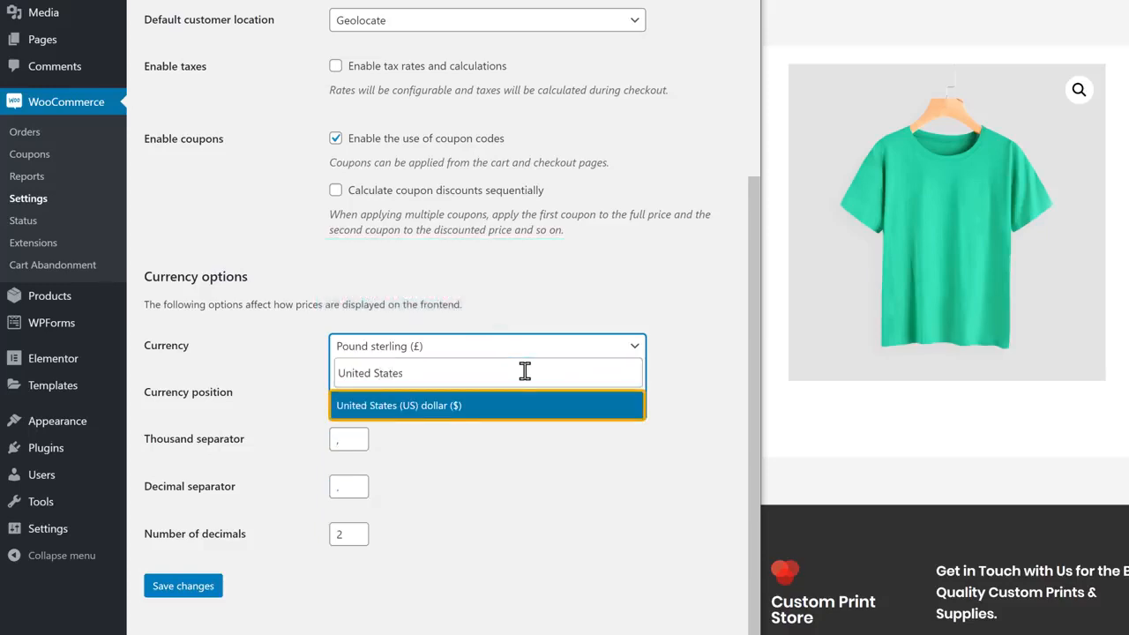
left_click(496, 407)
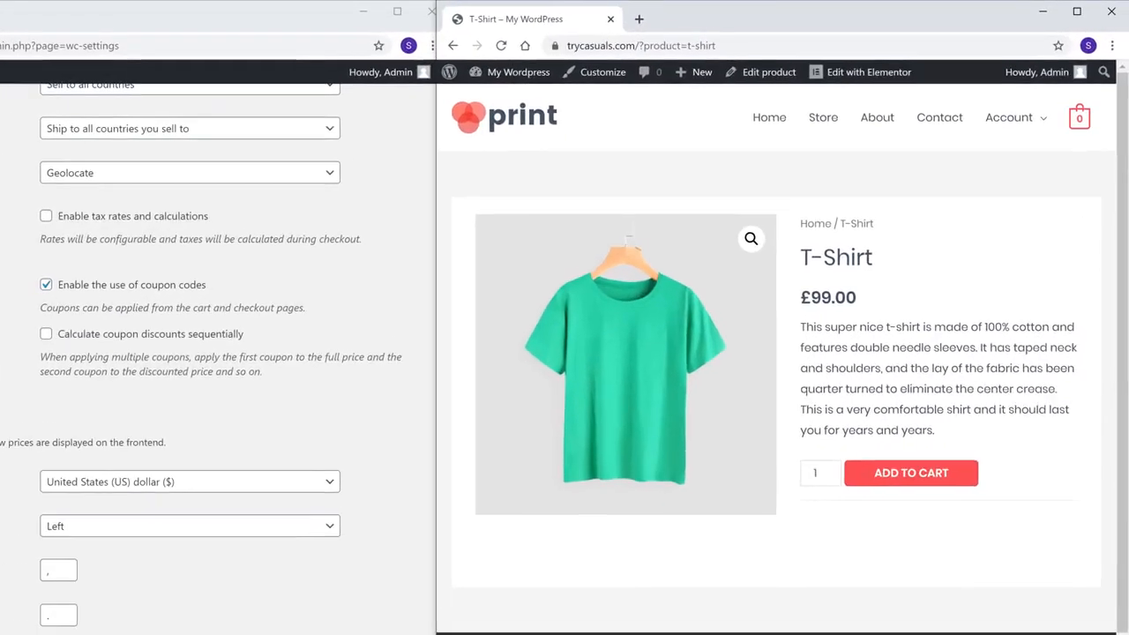
Reload the T-Shirt page to show $99.00 and proceed from the cart to checkout.
left_click(498, 46)
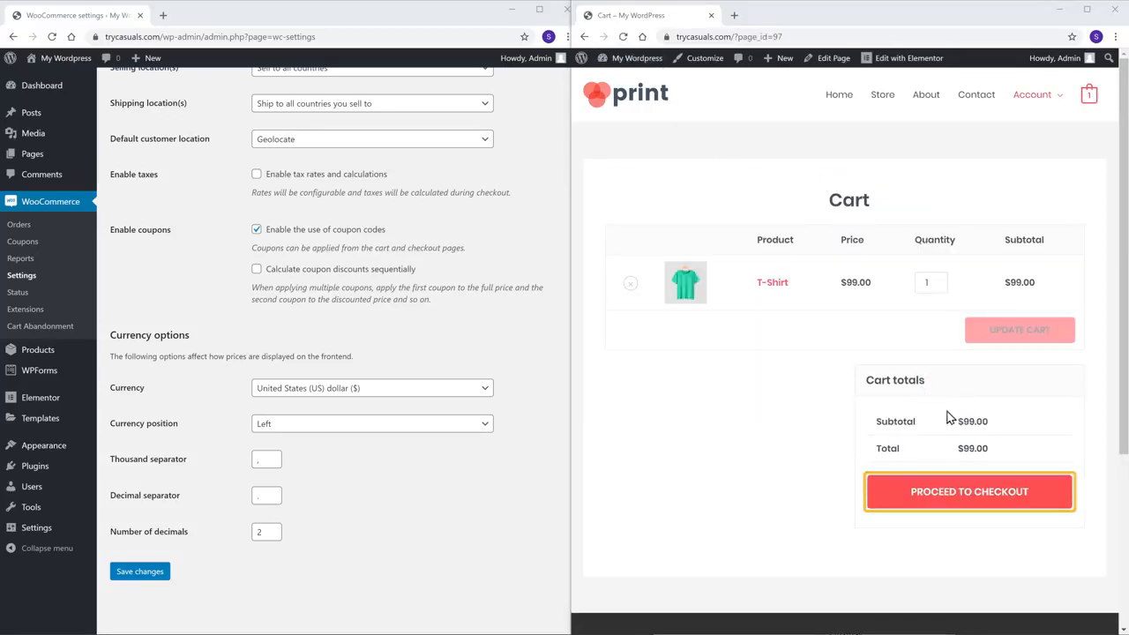
left_click(964, 503)
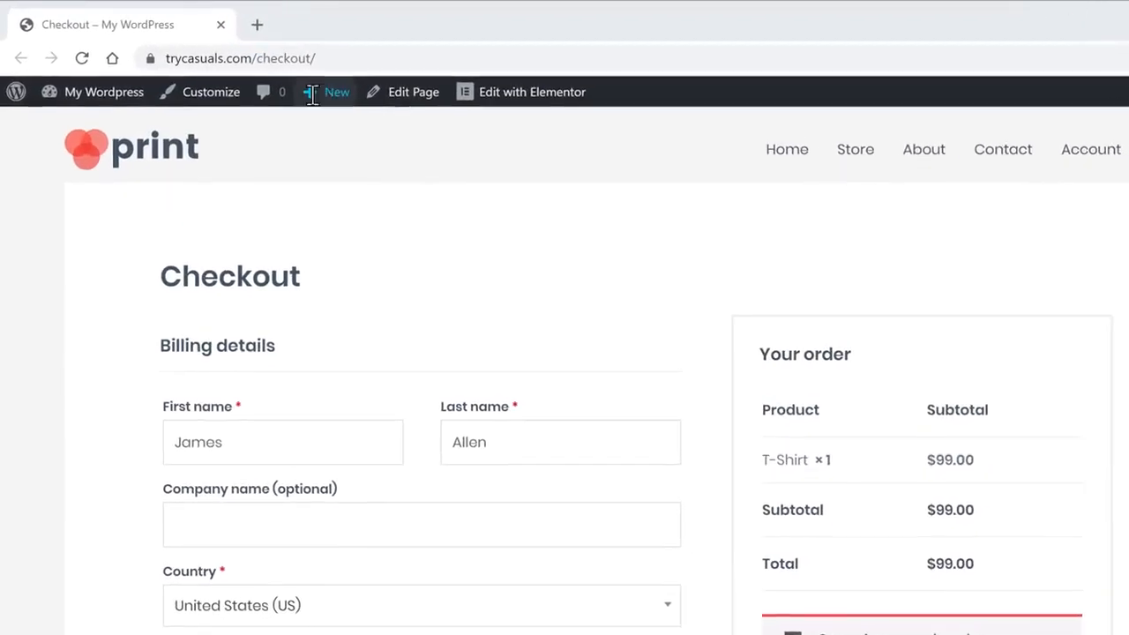
Load stripe.com in a new Chrome tab.
left_click(257, 24)
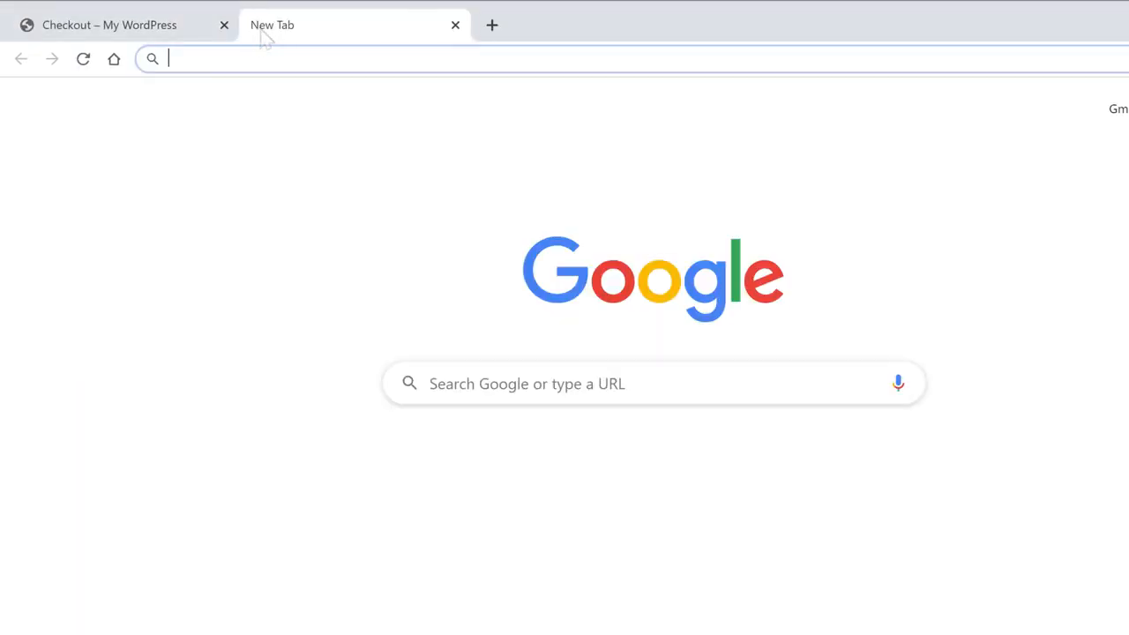
type("stripe.com")
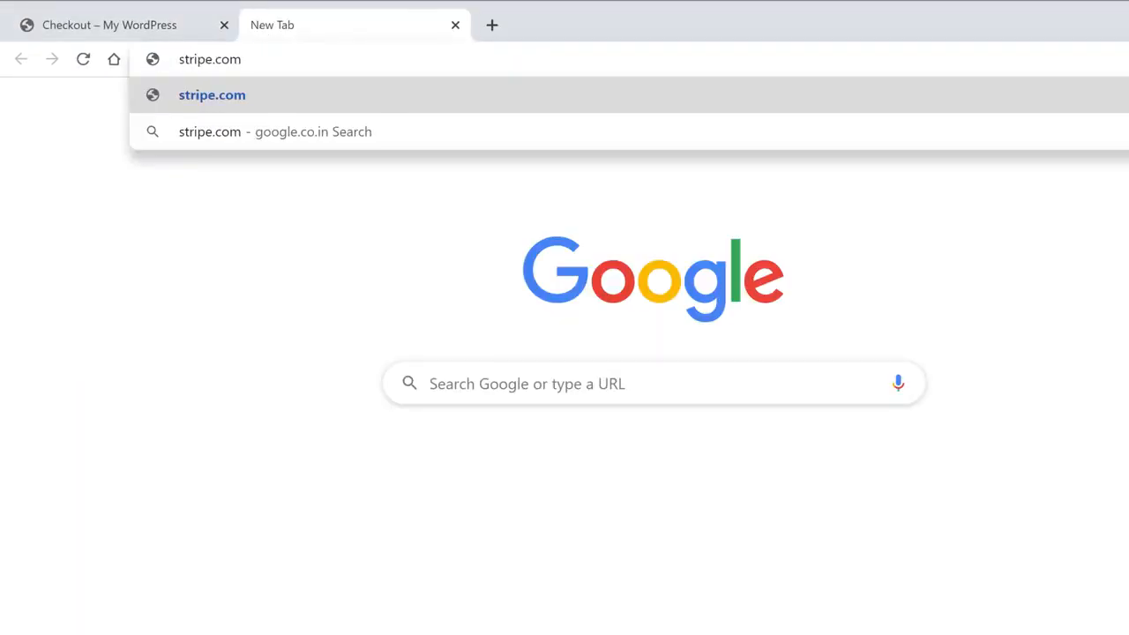
key("Return")
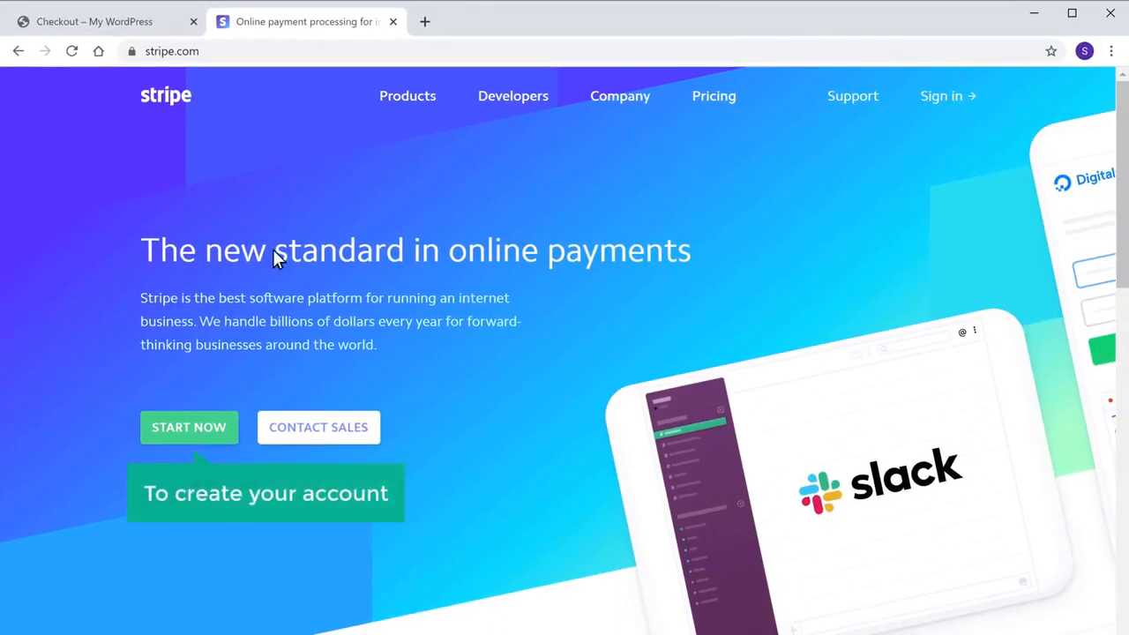
Sign up for a Stripe account, entering the e-mail address, full name and account password.
left_click(167, 438)
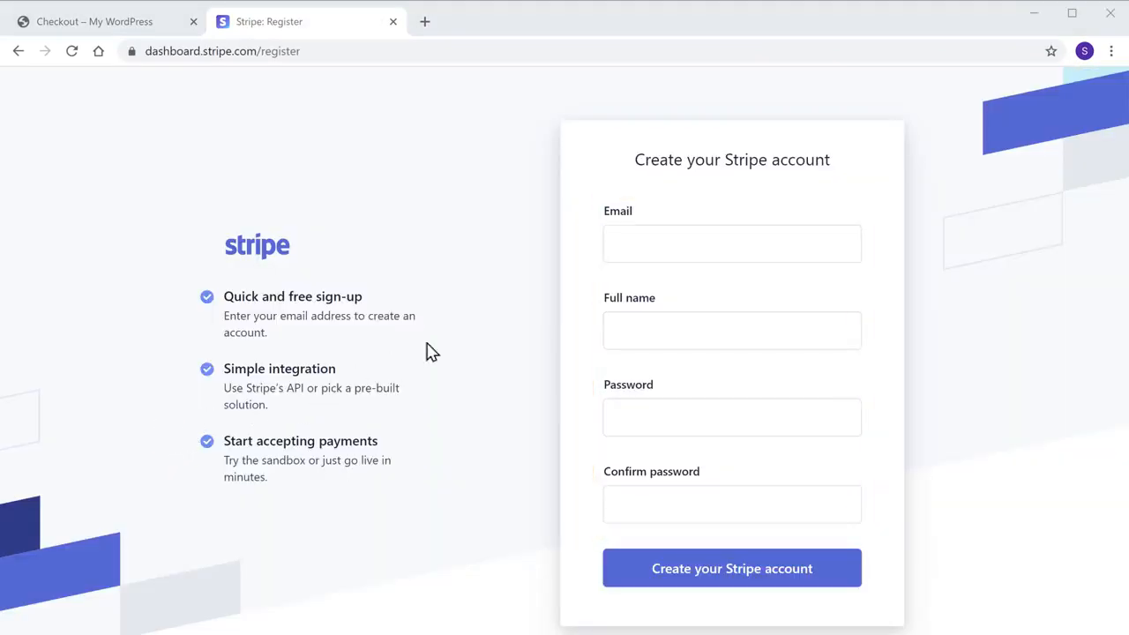
left_click(686, 248)
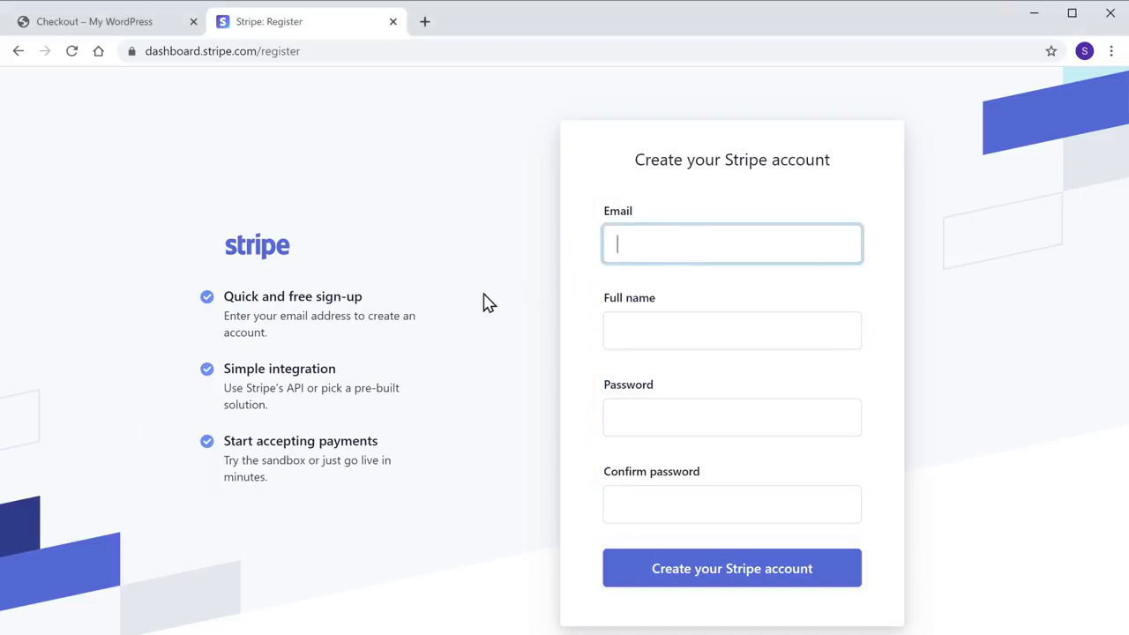
key("Tab")
key("Tab")
type("********")
key("Tab")
type("********")
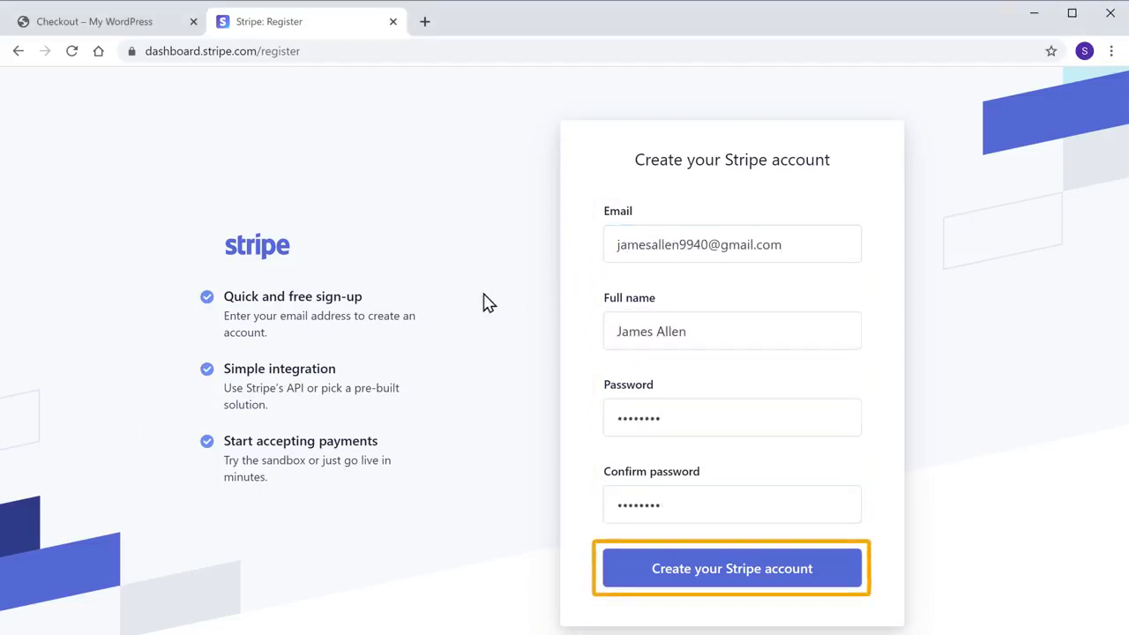
left_click(710, 582)
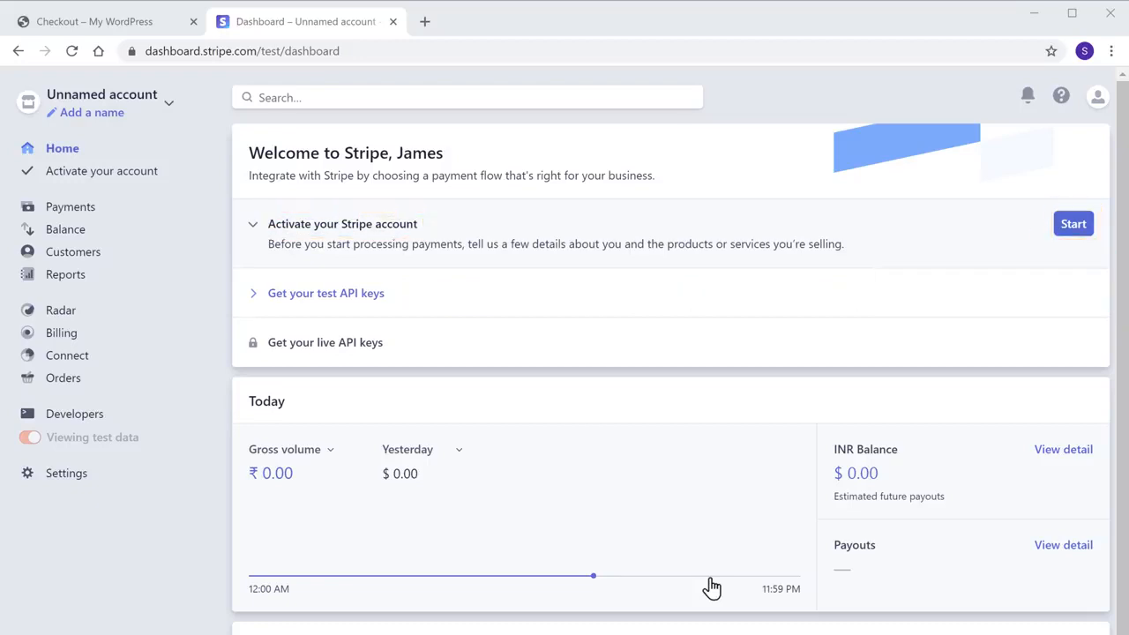
Fill in the Stripe activation form with autofilled business address and contact details, then submit it.
left_click(1072, 226)
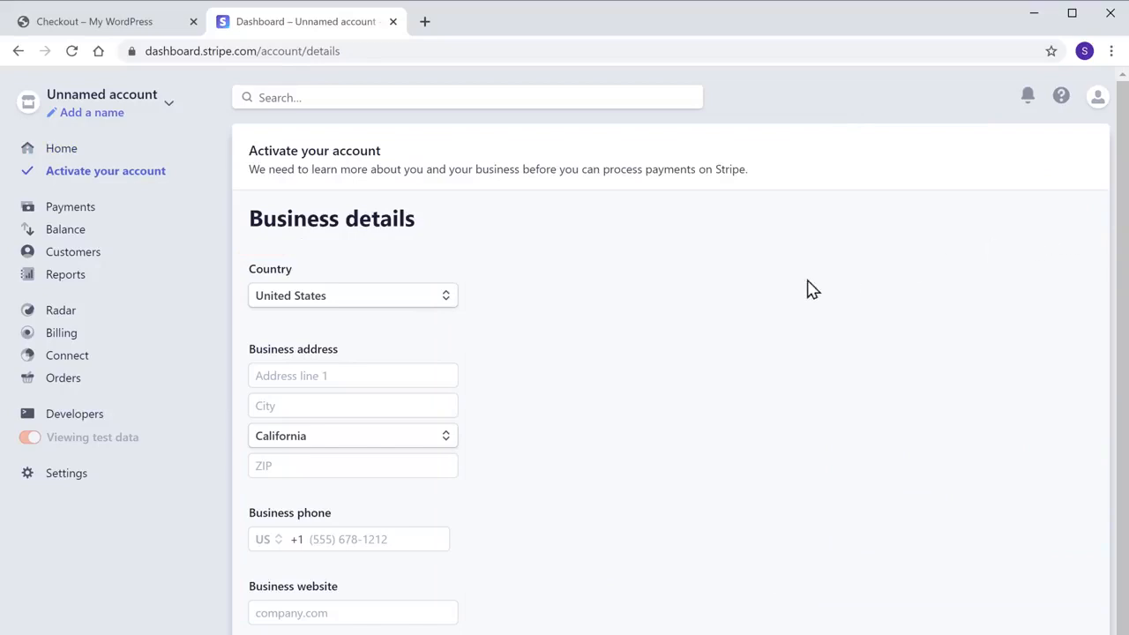
left_click(356, 374)
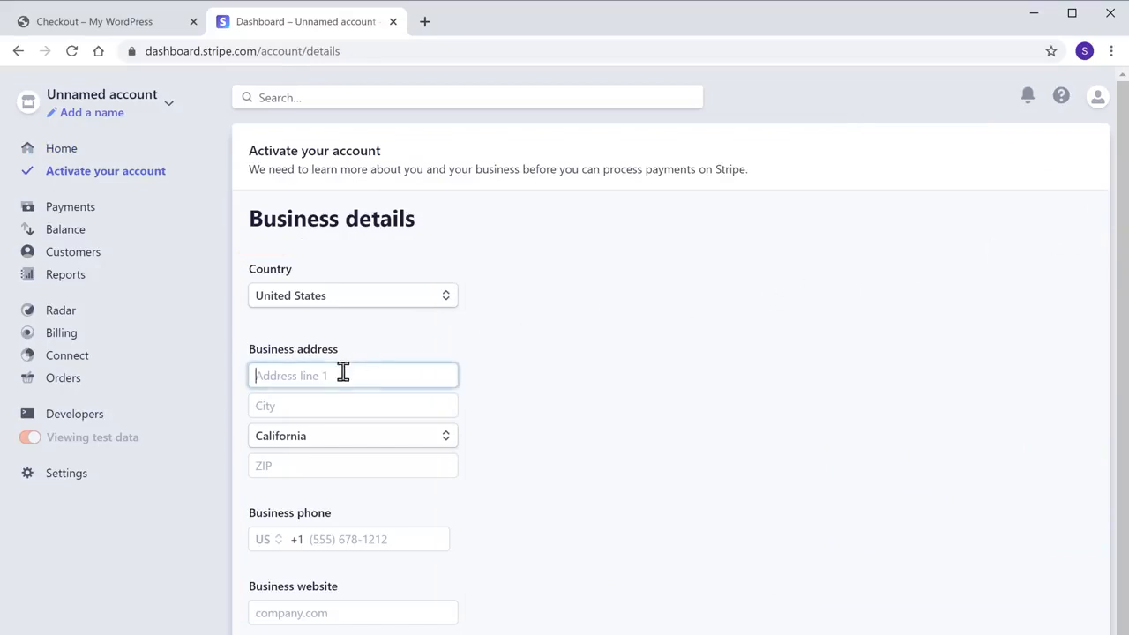
left_click(465, 404)
scroll(463, 395, "down", 3)
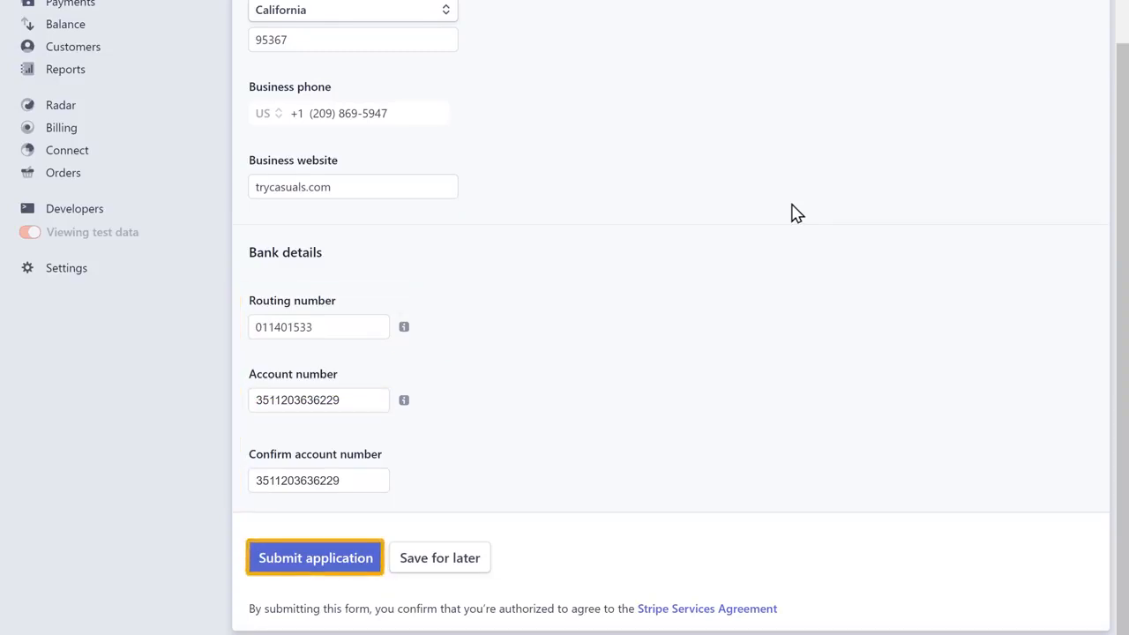
left_click(288, 567)
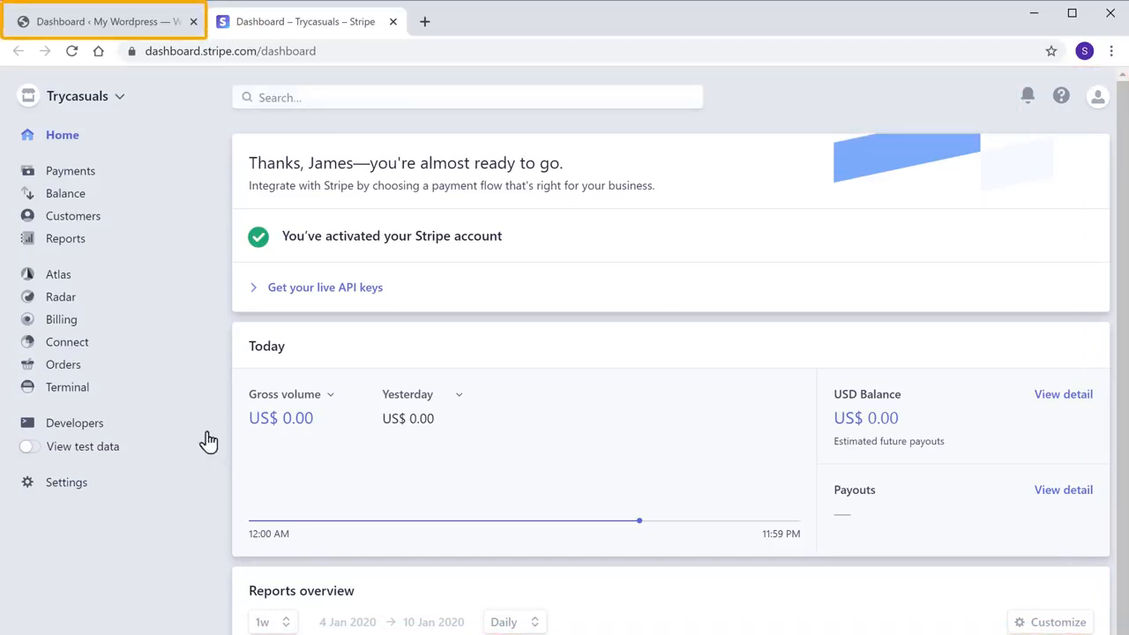
Find 'stripe for woocommerce' under Add New Plugins, then install and activate Stripe For WooCommerce 3.0.6.
left_click(110, 22)
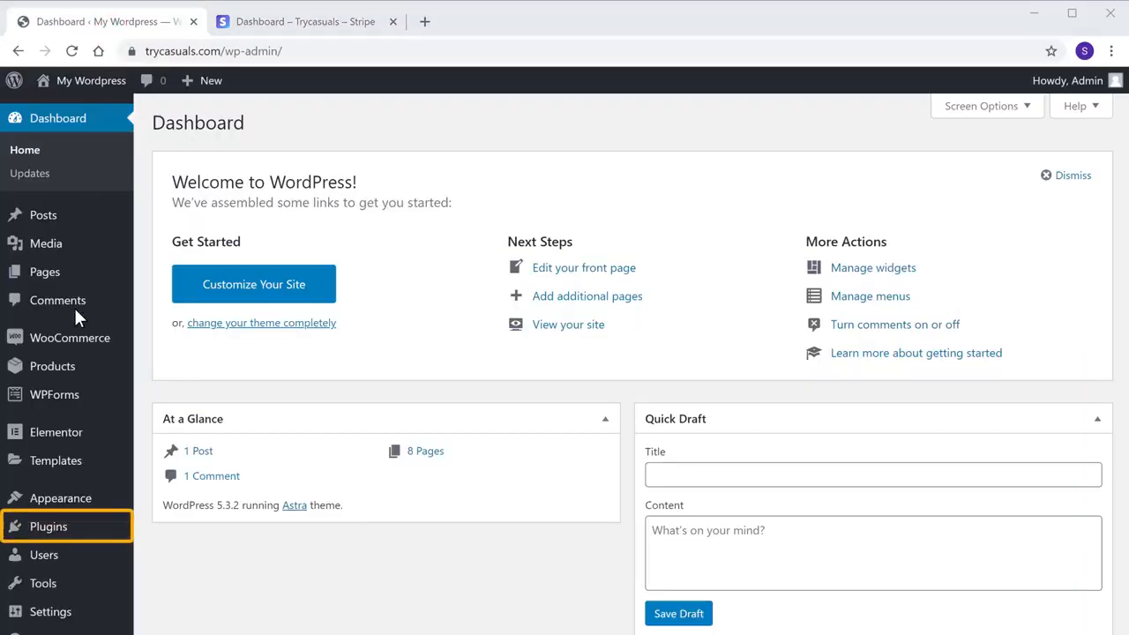
mouse_move(43, 533)
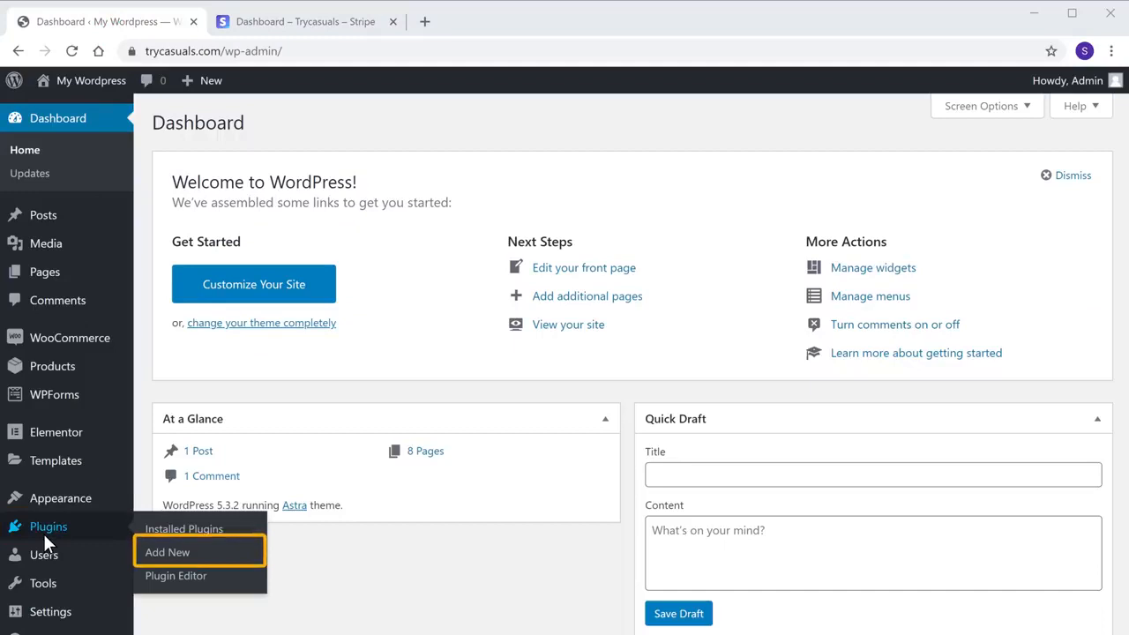
left_click(158, 554)
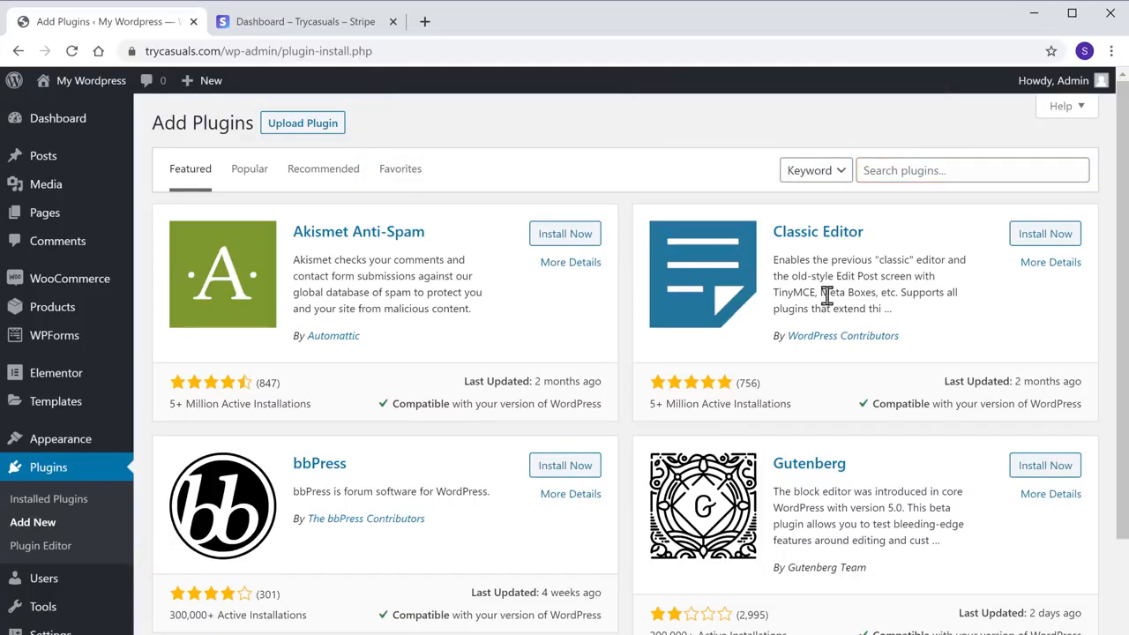
left_click(961, 170)
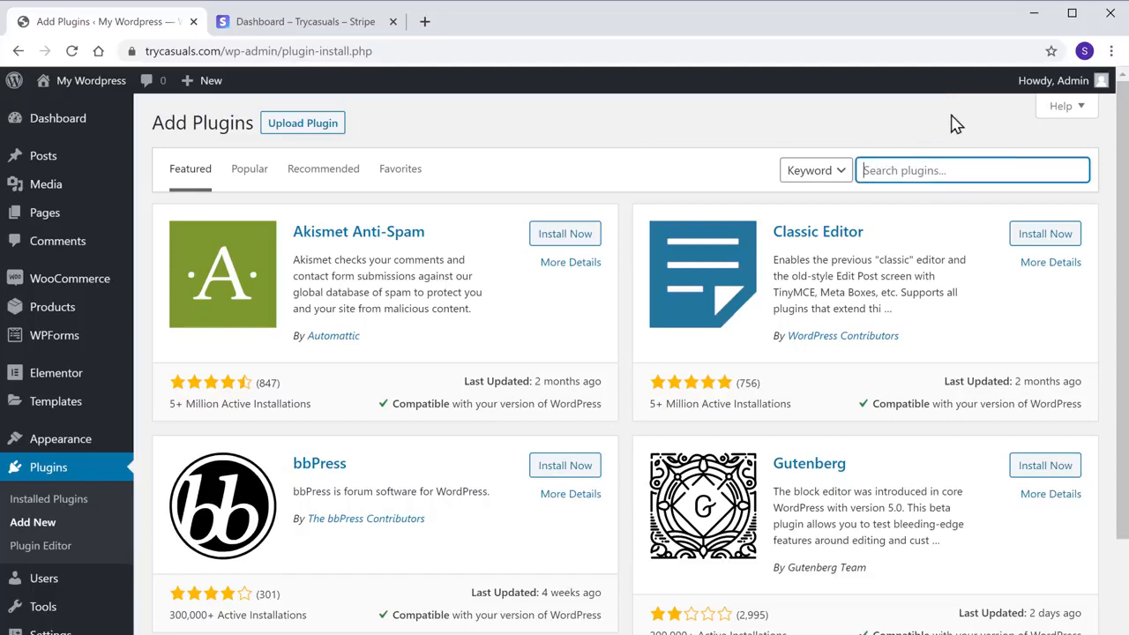
type("stripe for woocommerce")
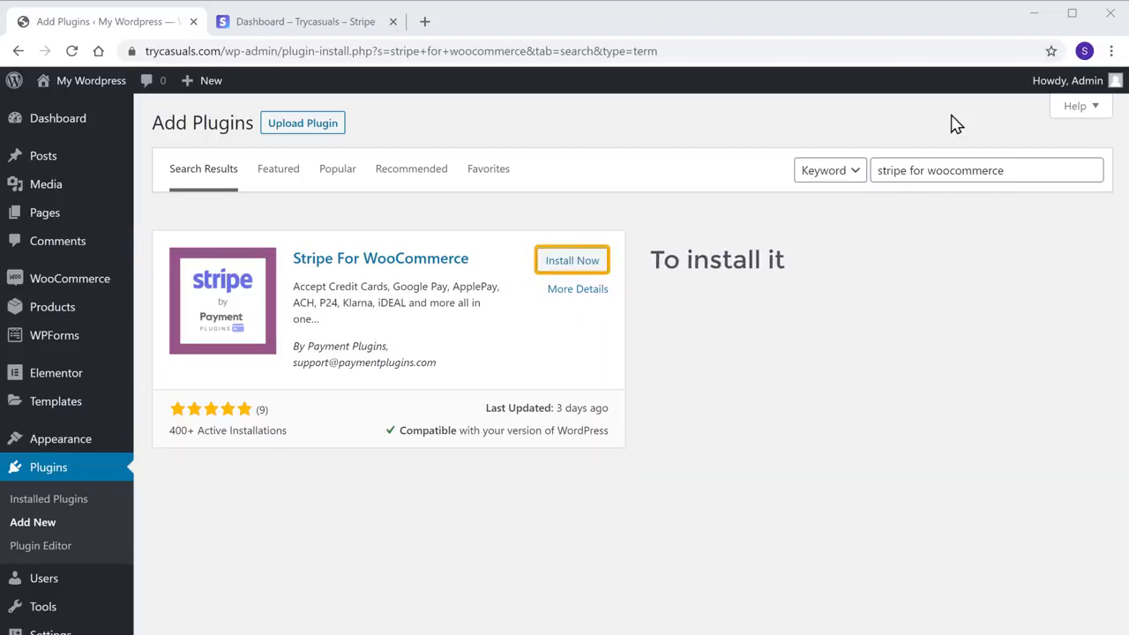
left_click(566, 264)
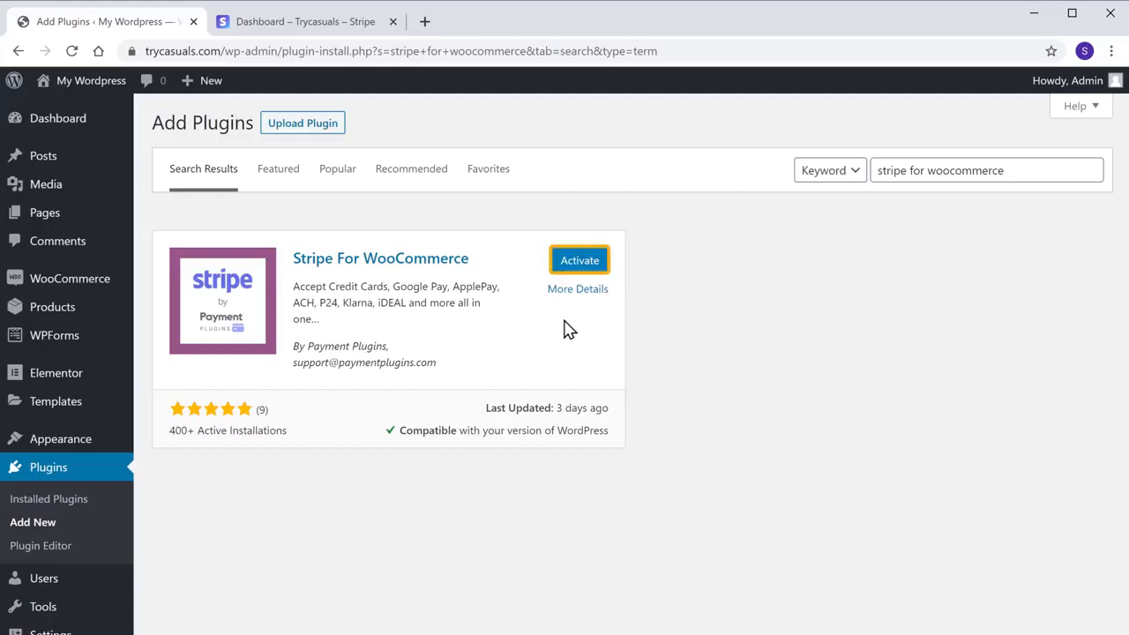
left_click(579, 264)
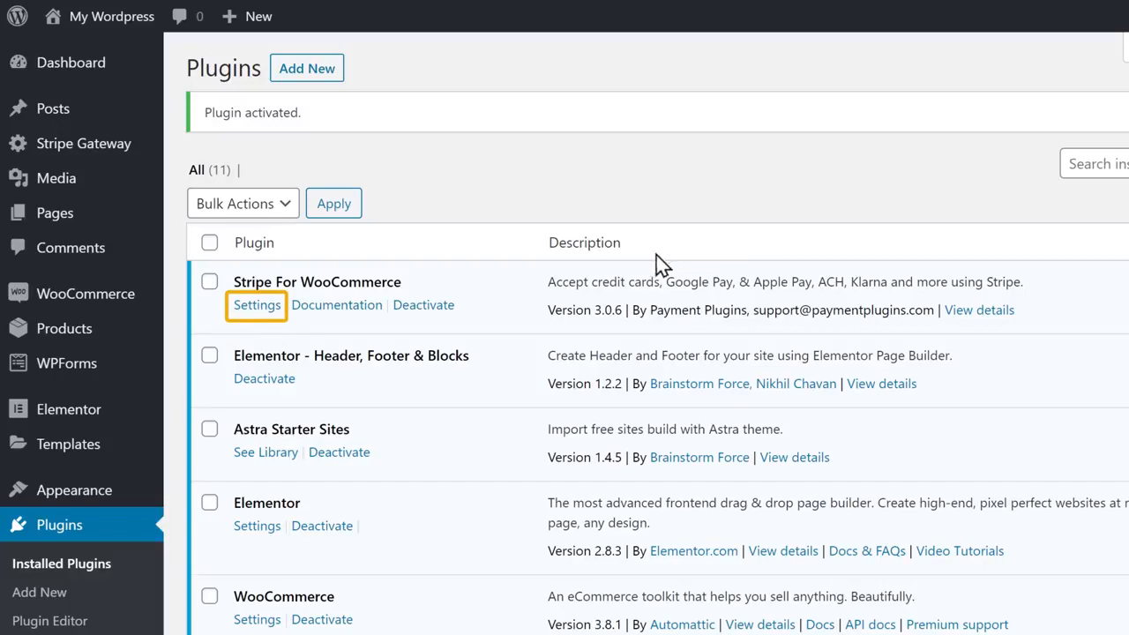
Copy the live publishable and live secret keys from Stripe into the plugin settings and save.
left_click(253, 305)
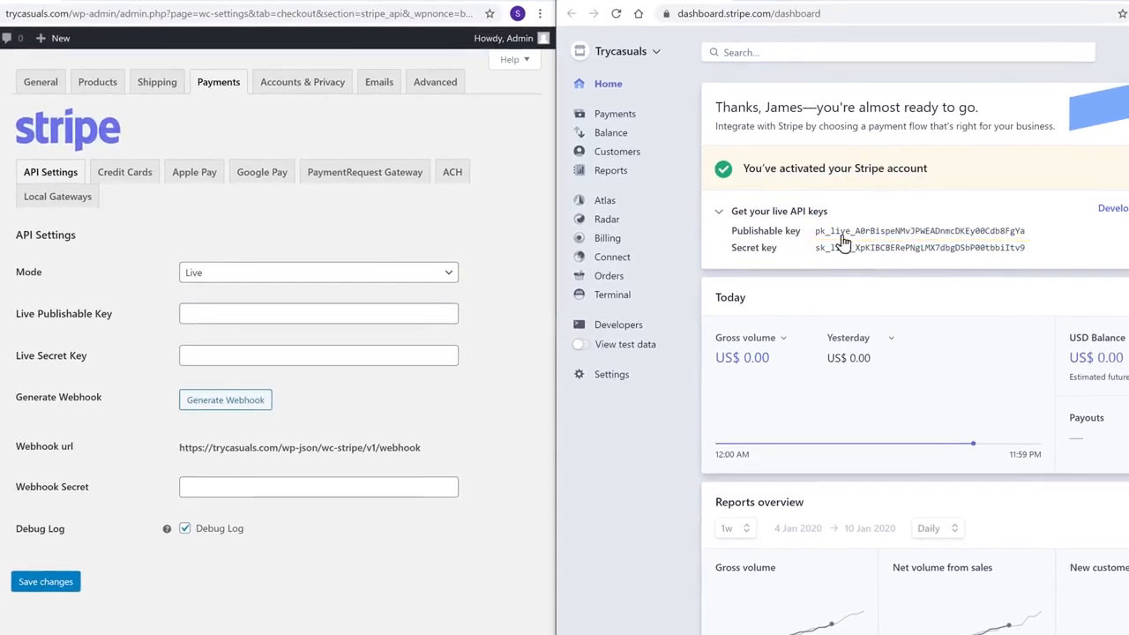
left_click(917, 236)
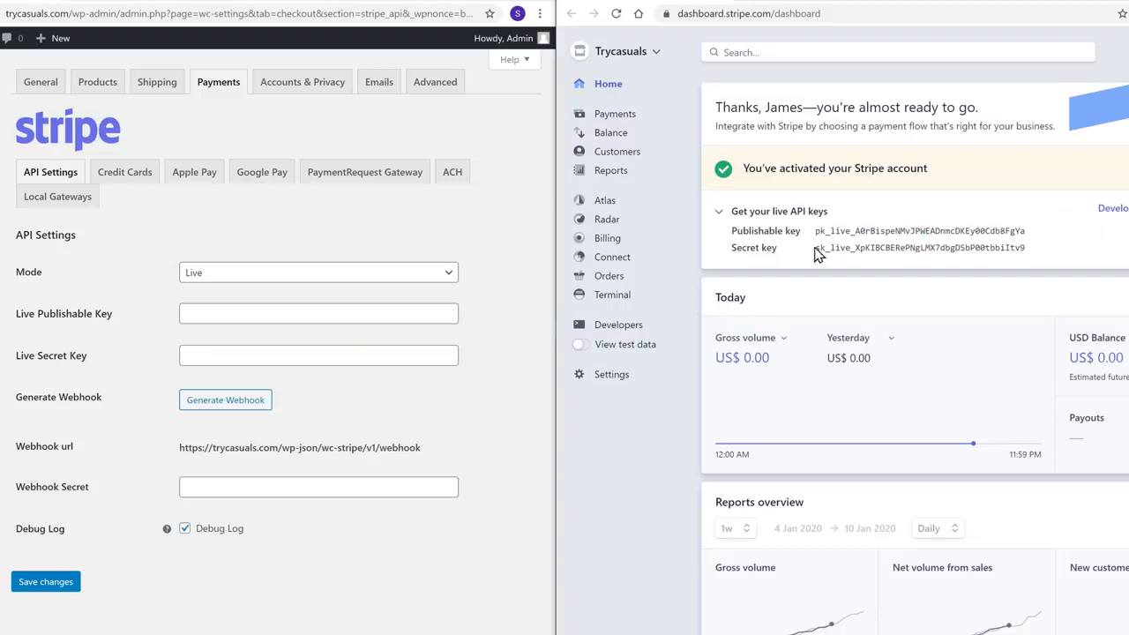
right_click(240, 313)
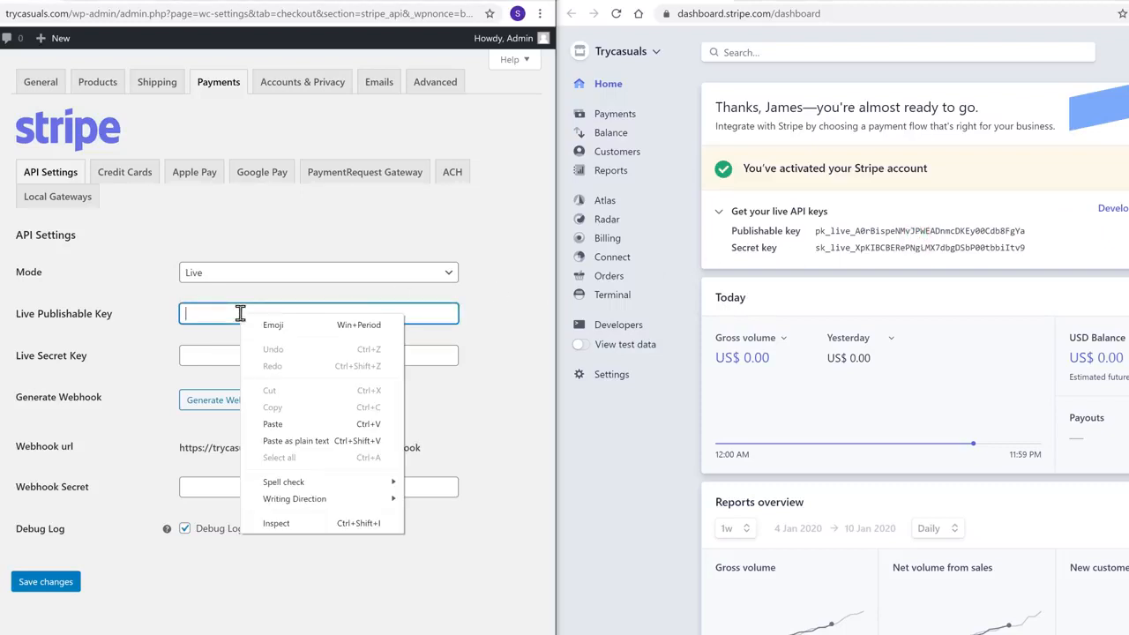
left_click(270, 427)
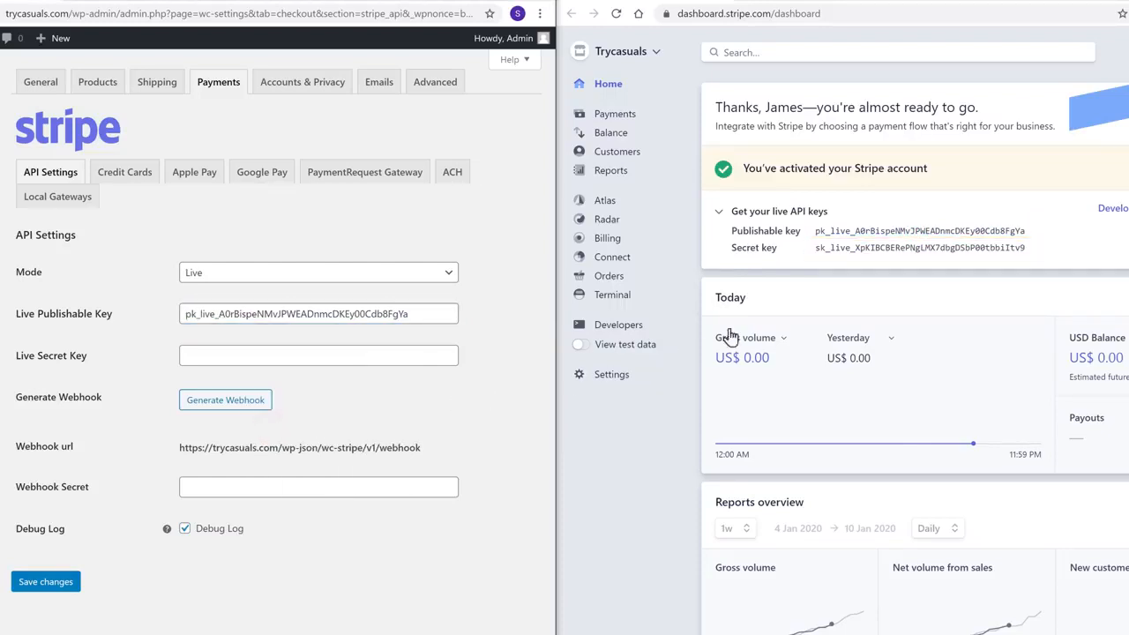
left_click(879, 250)
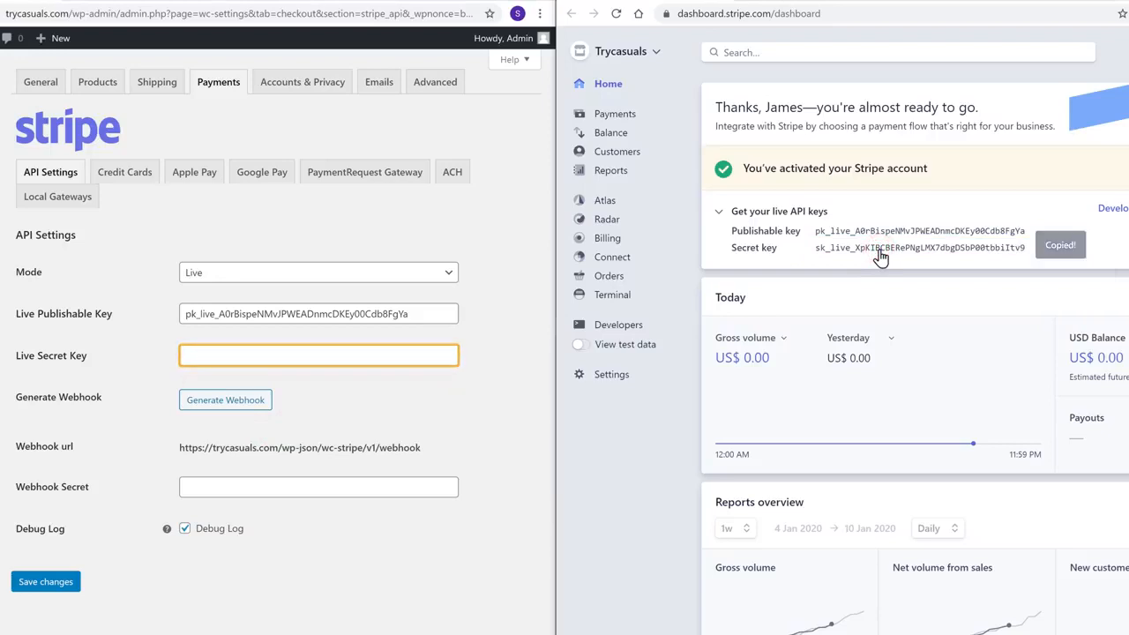
right_click(245, 355)
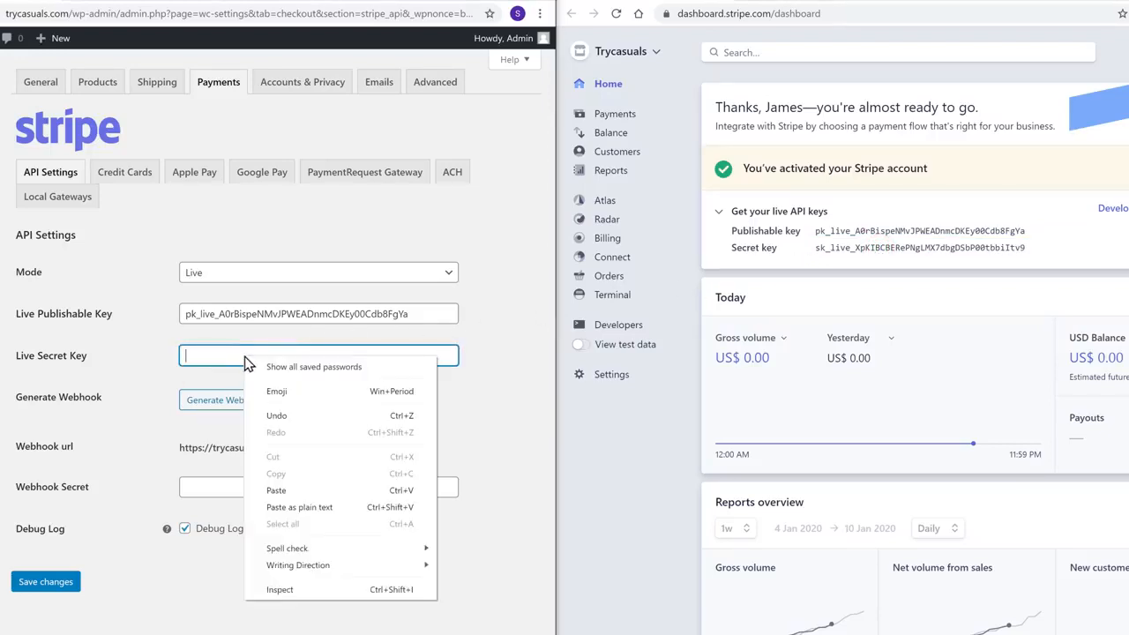
left_click(276, 491)
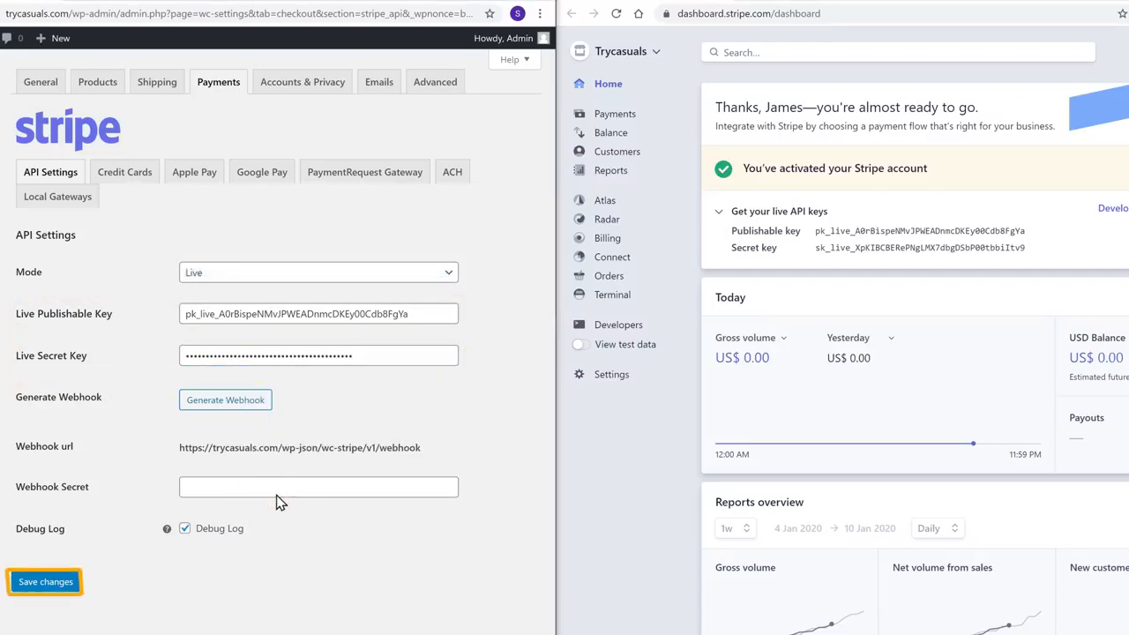
left_click(46, 585)
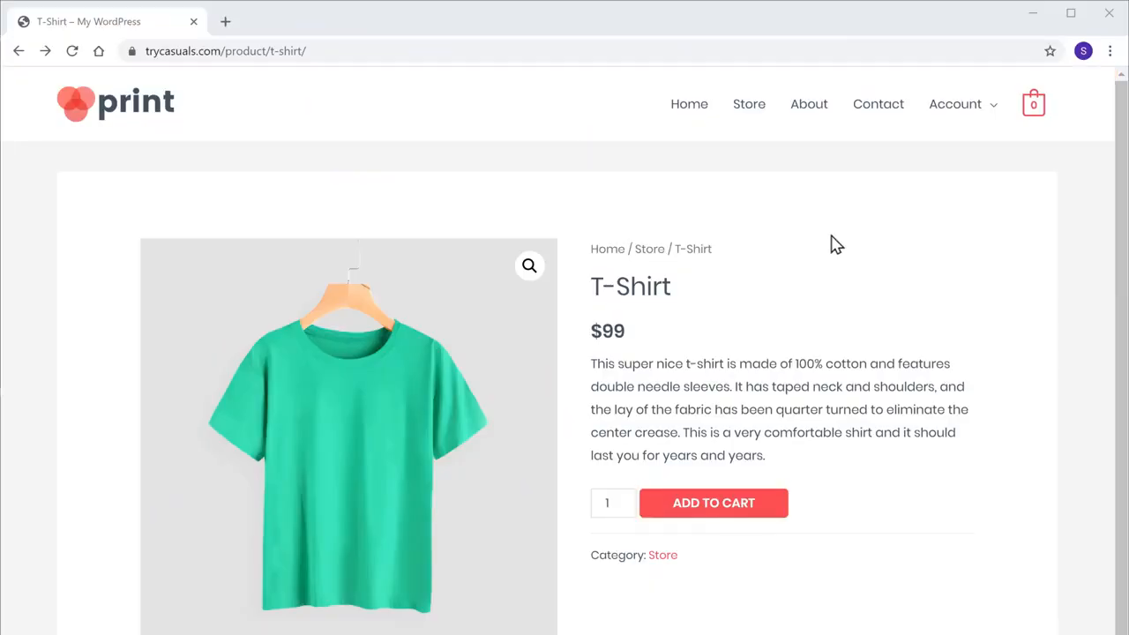
Add the $99 T-Shirt to the cart and go from the cart to checkout.
left_click(707, 511)
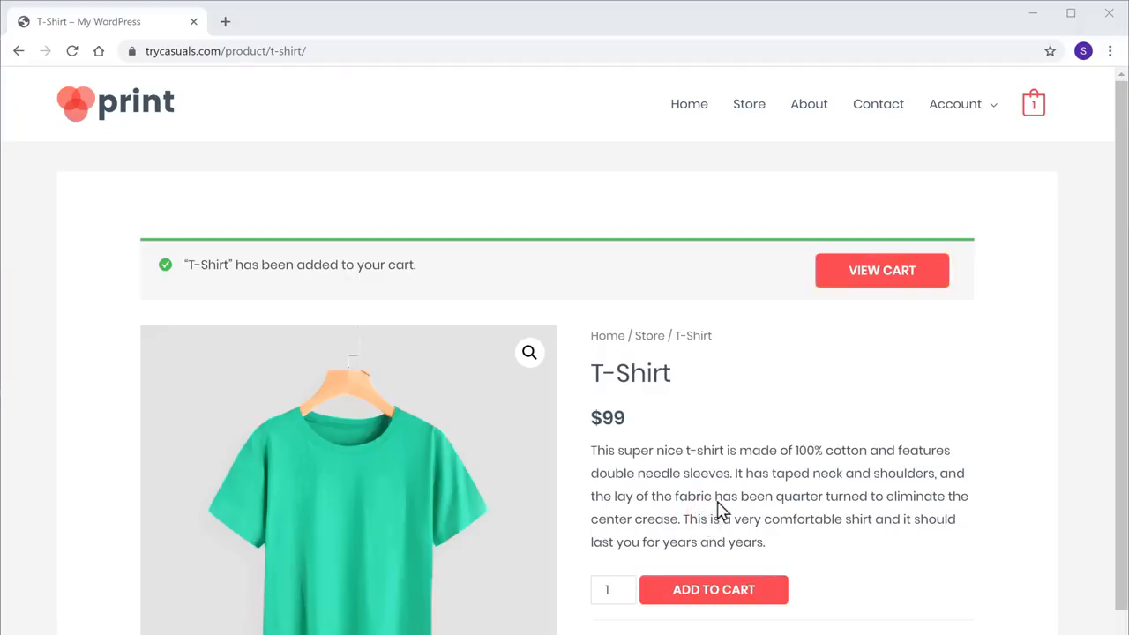
left_click(869, 273)
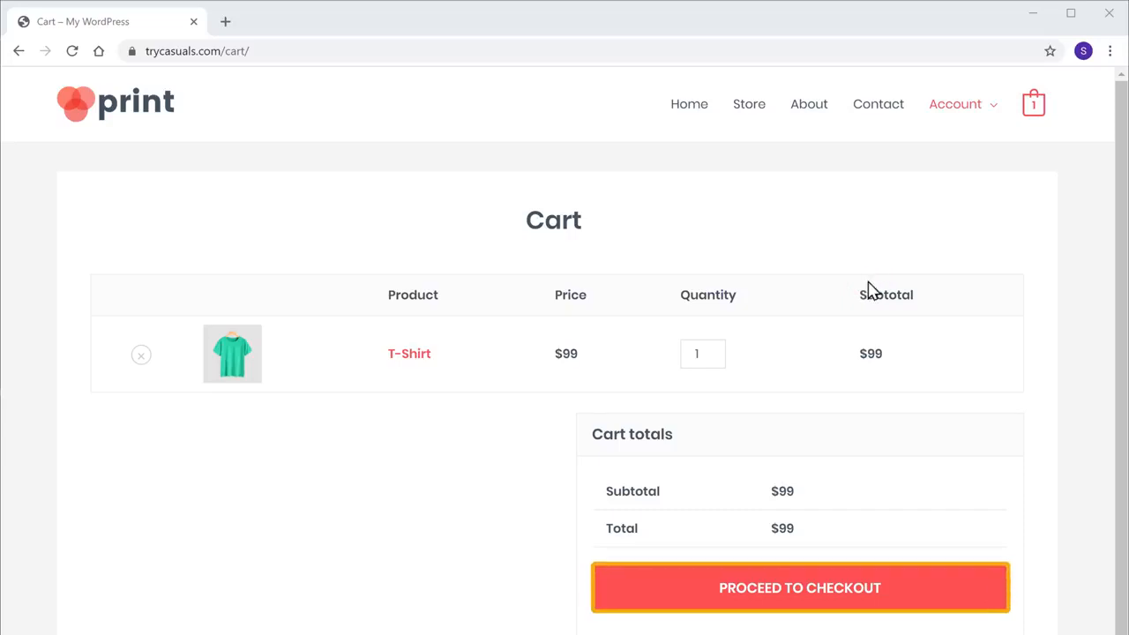
left_click(819, 603)
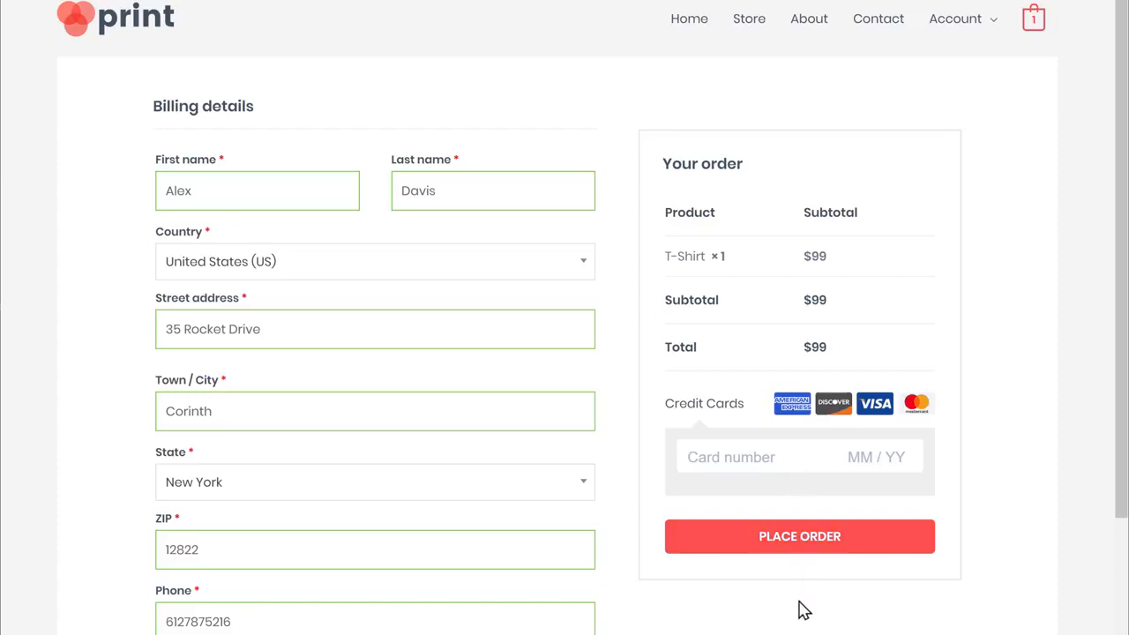
Enter the credit card number and place the $99 T-Shirt order.
type("526099******0051")
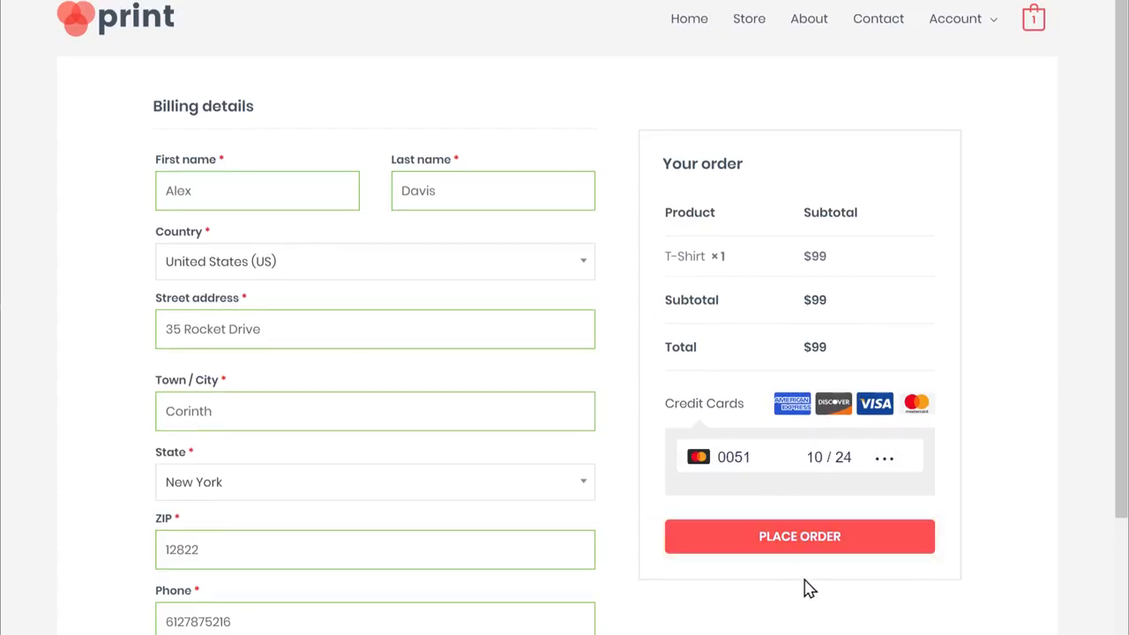
left_click(805, 550)
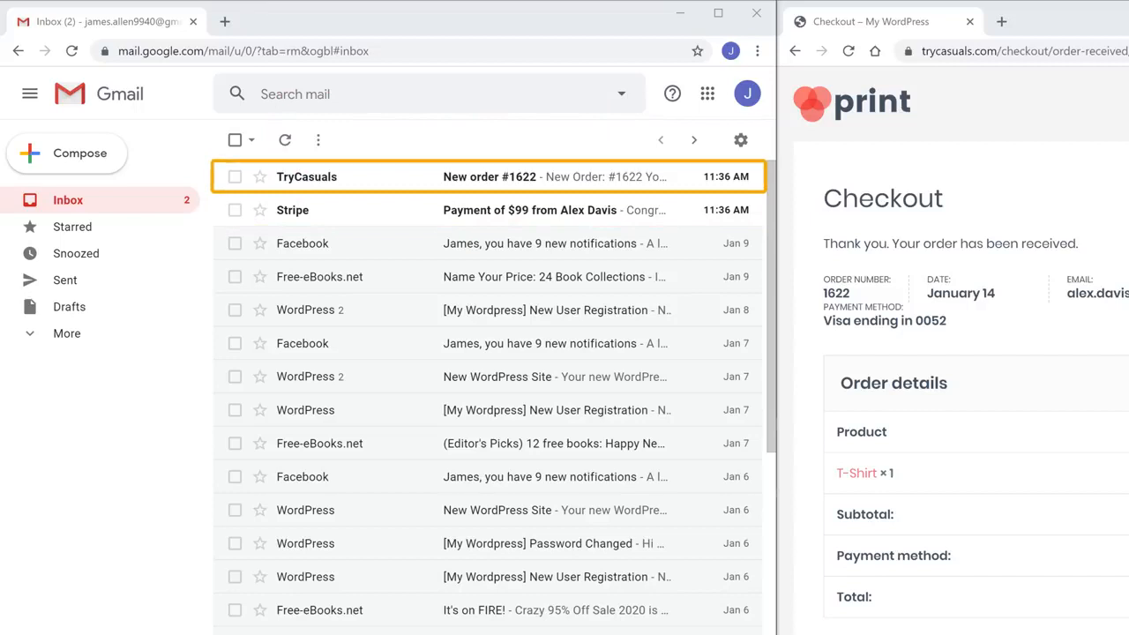
Read the TryCasuals new-order email, then return to the inbox and open the Stripe payment email.
left_click(307, 194)
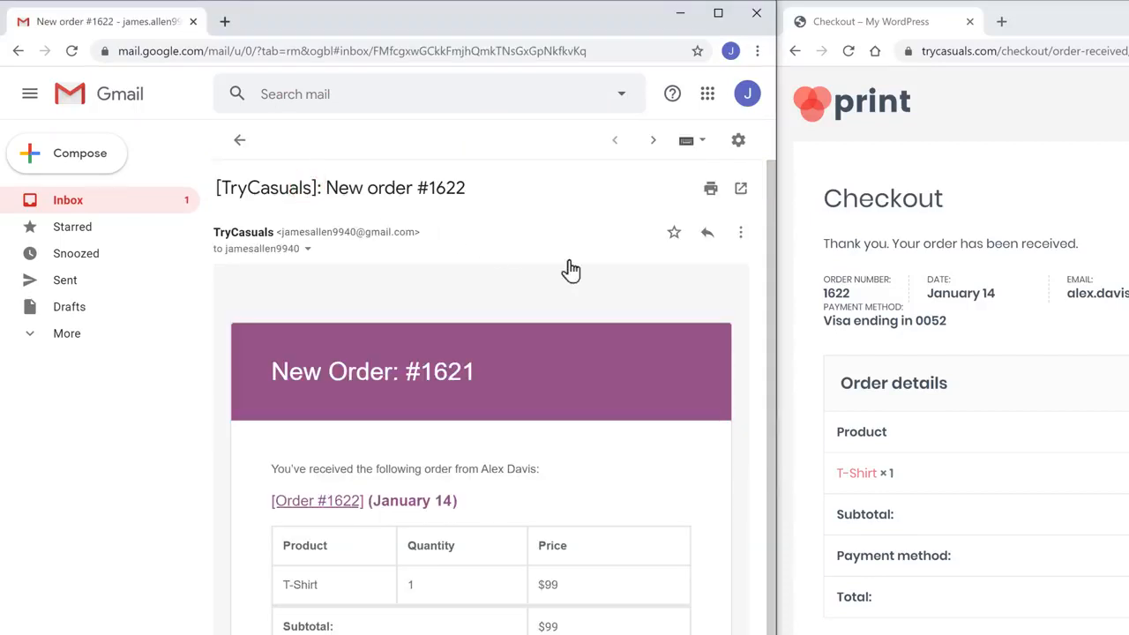
left_click_drag(770, 317, 771, 419)
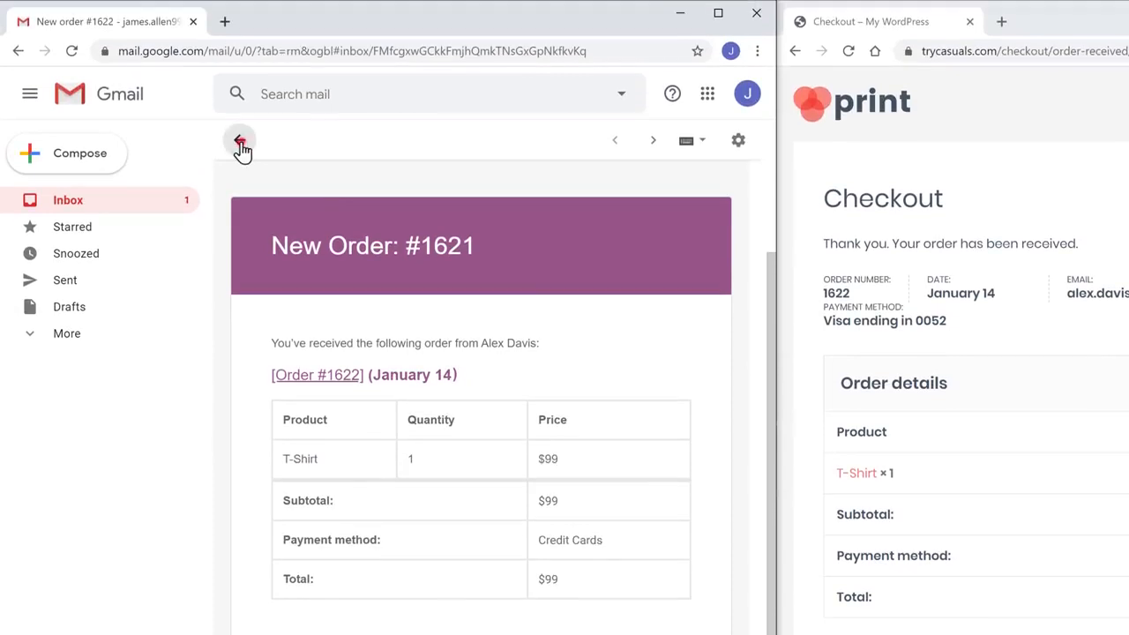
left_click(240, 142)
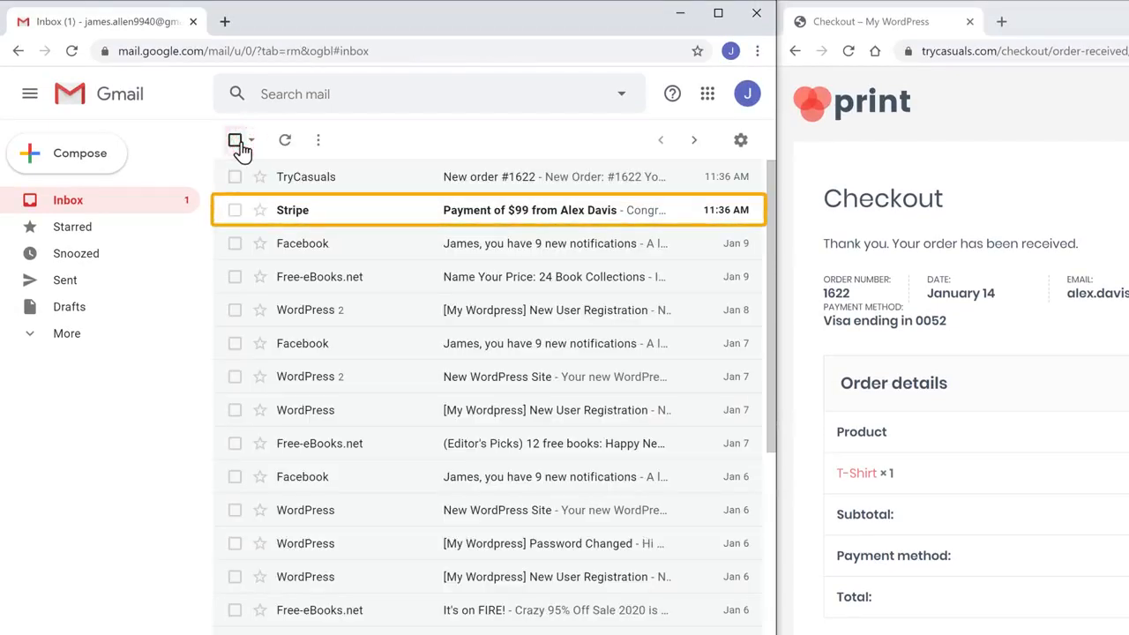
left_click(293, 226)
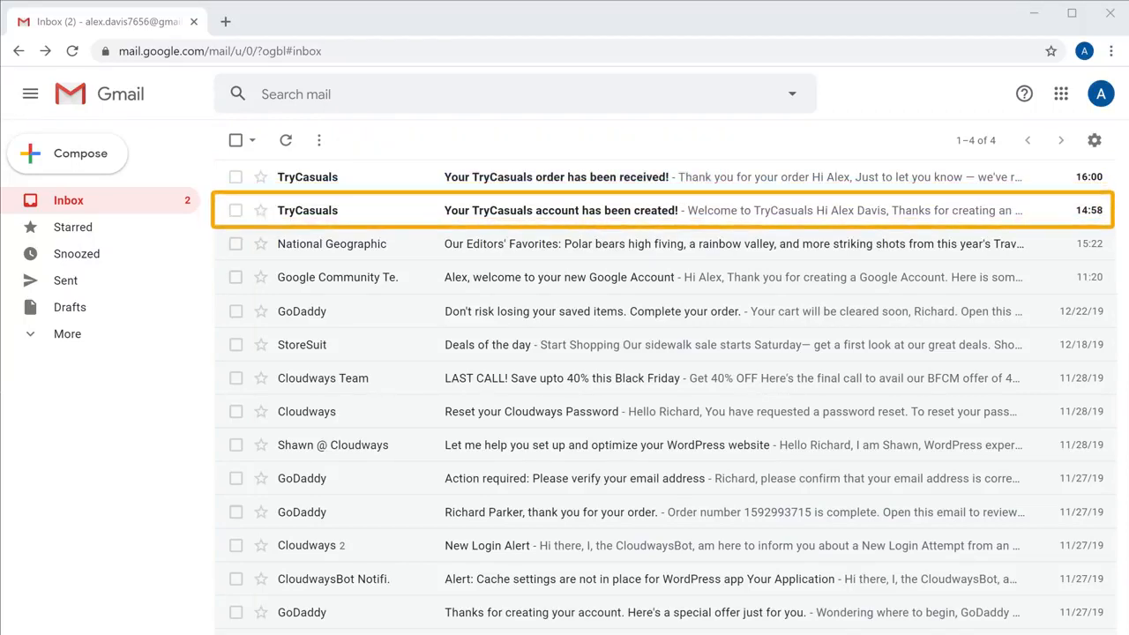
Open the TryCasuals account-created email and the store's Account > My account login page.
left_click(567, 225)
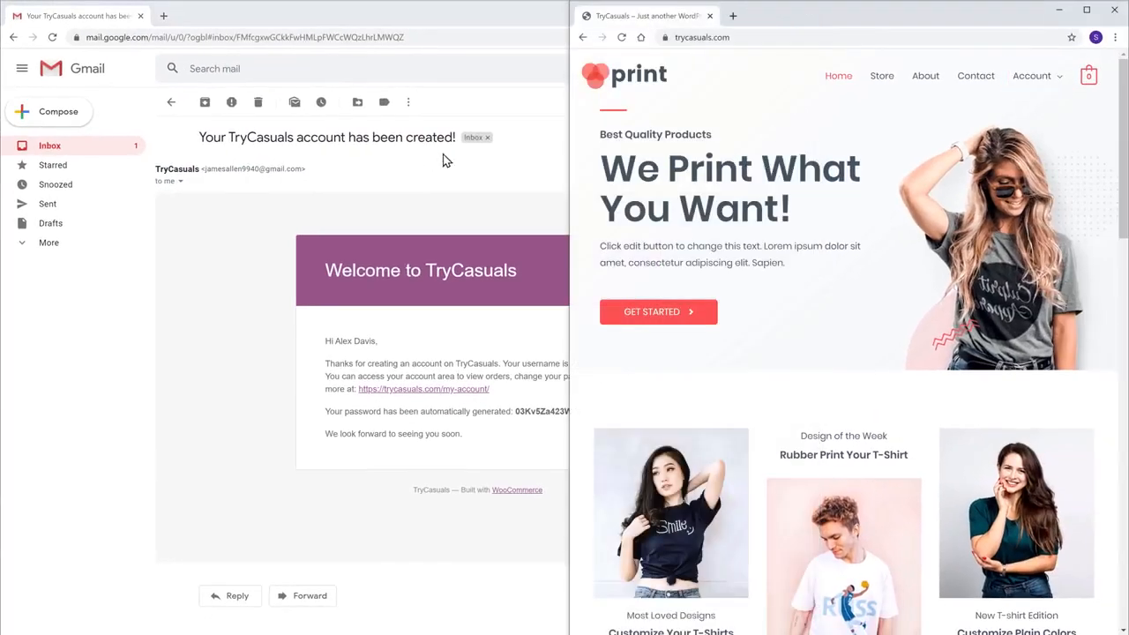
mouse_move(1033, 86)
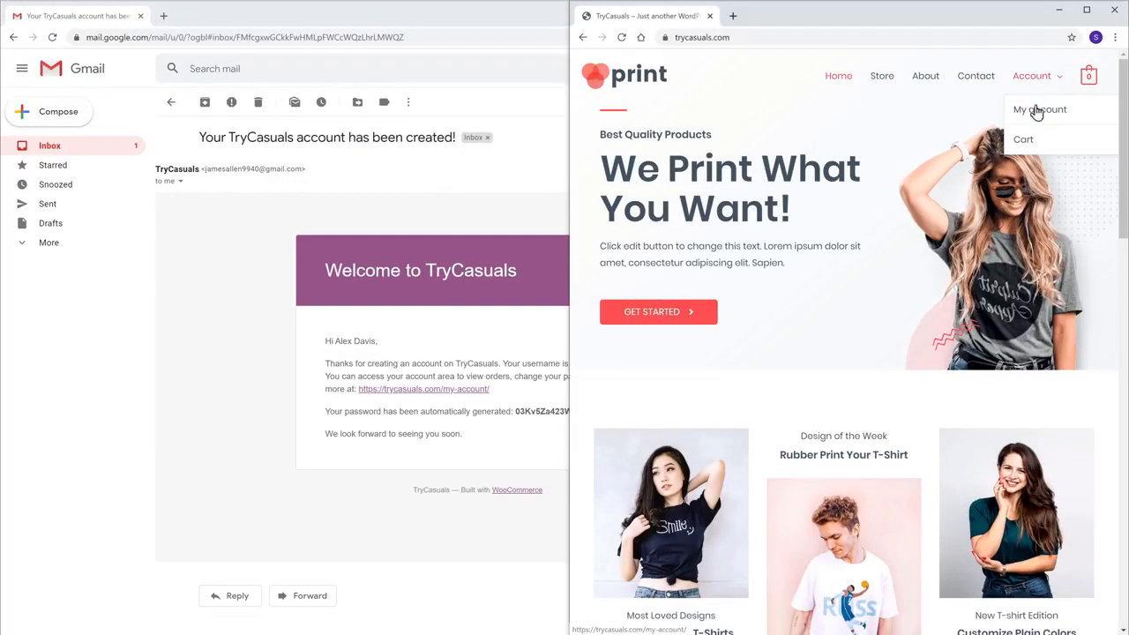
left_click(1040, 113)
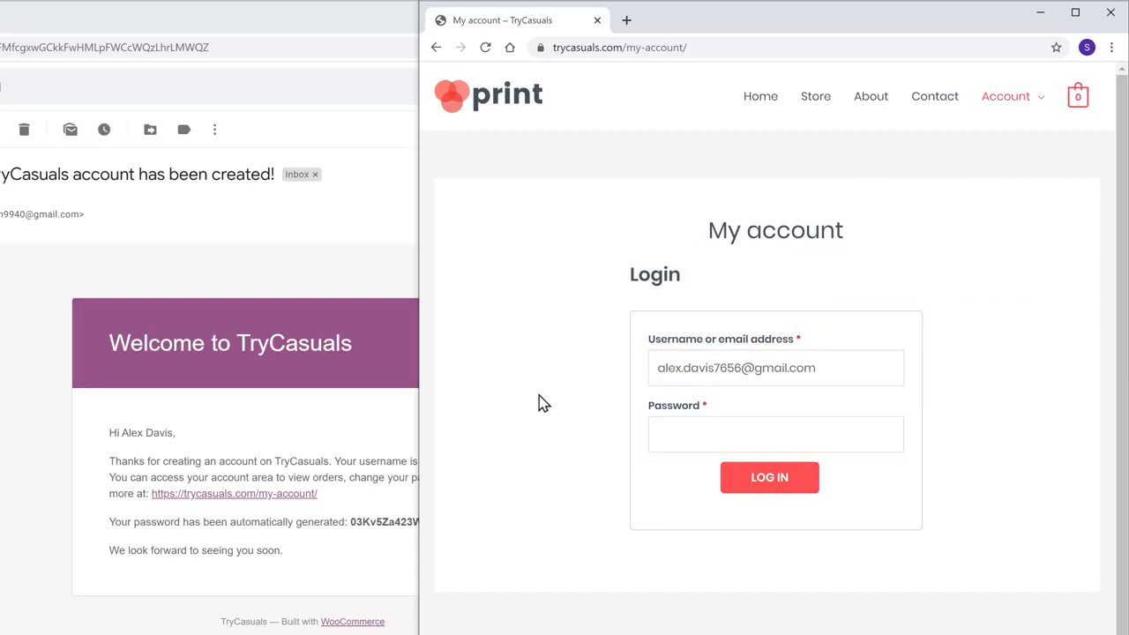
Copy the emailed password from Gmail into the store login's Password field, then view the account's Addresses.
key("alt+Tab")
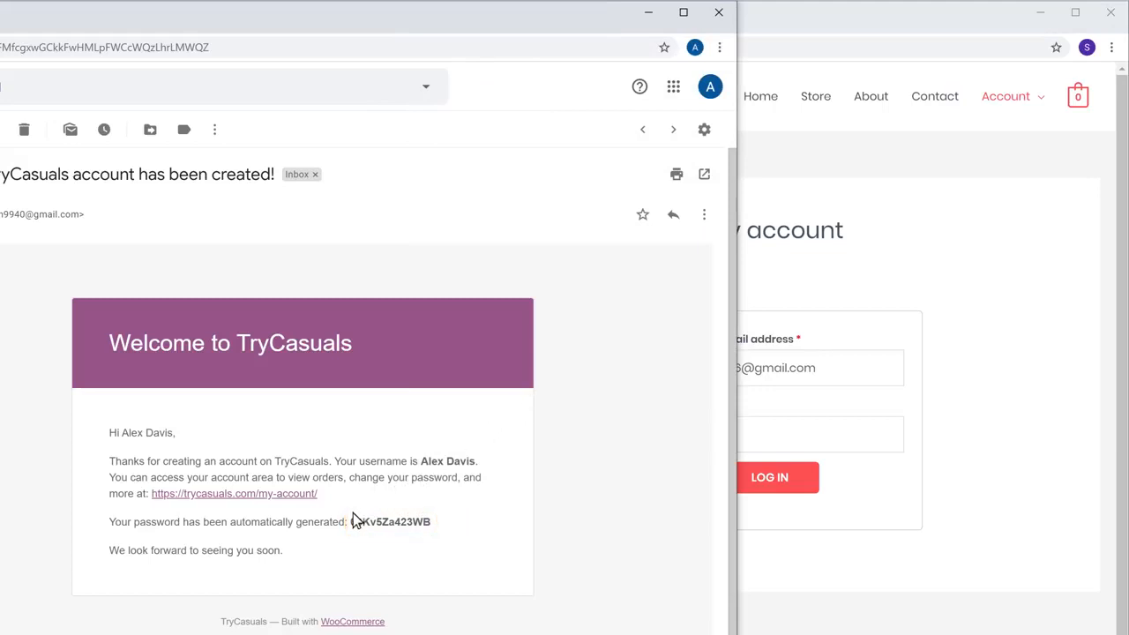
right_click(431, 523)
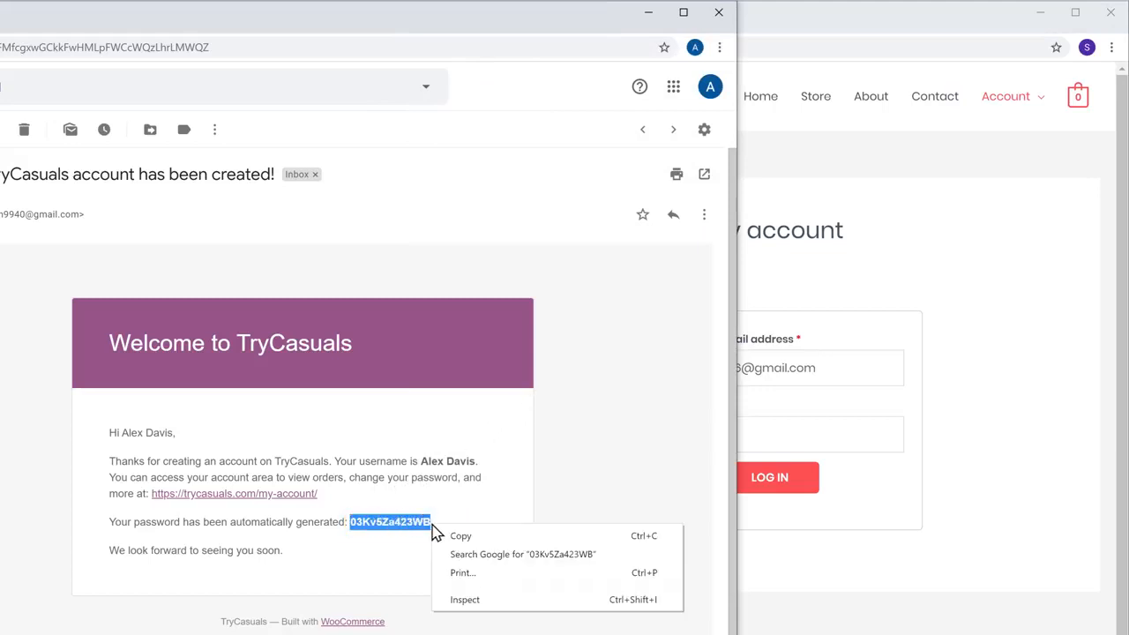
left_click(461, 538)
key("alt+Tab")
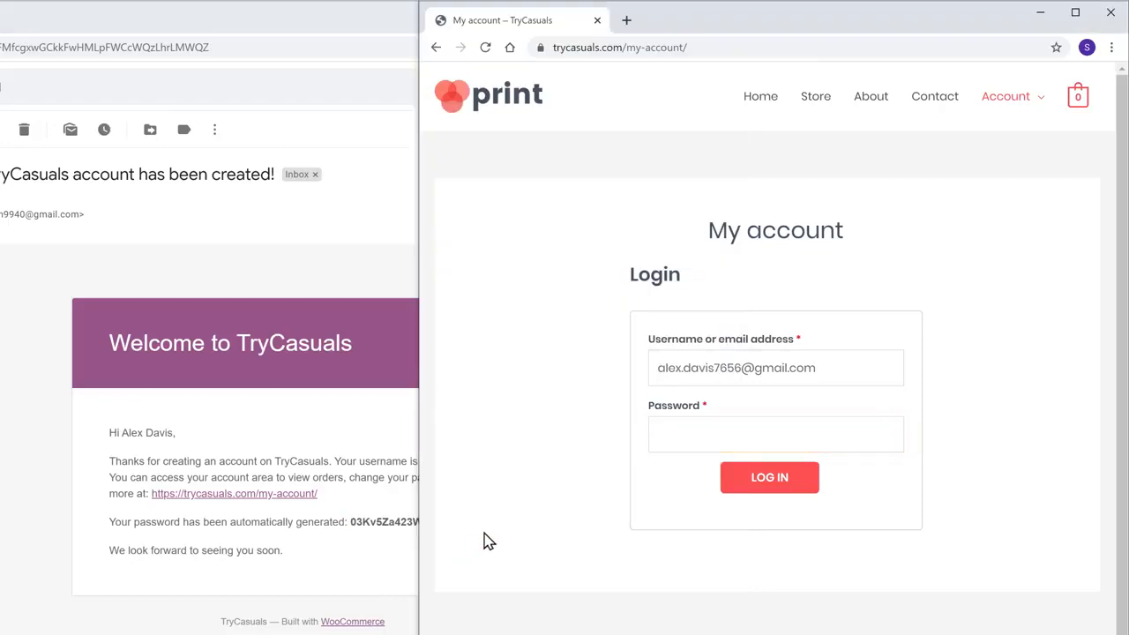
right_click(709, 435)
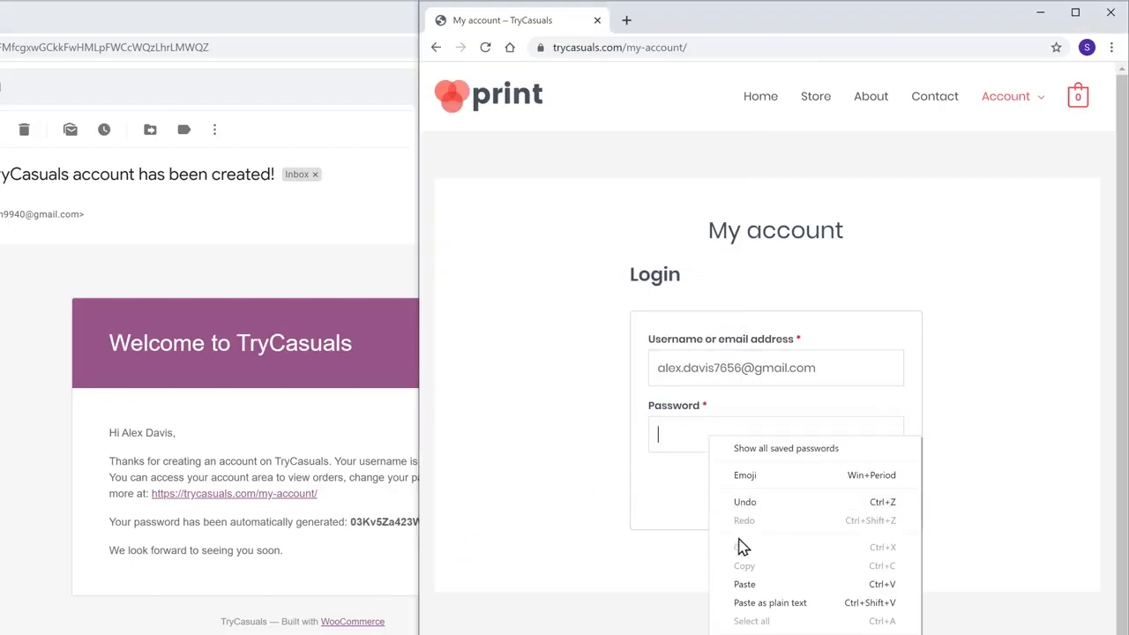
left_click(745, 584)
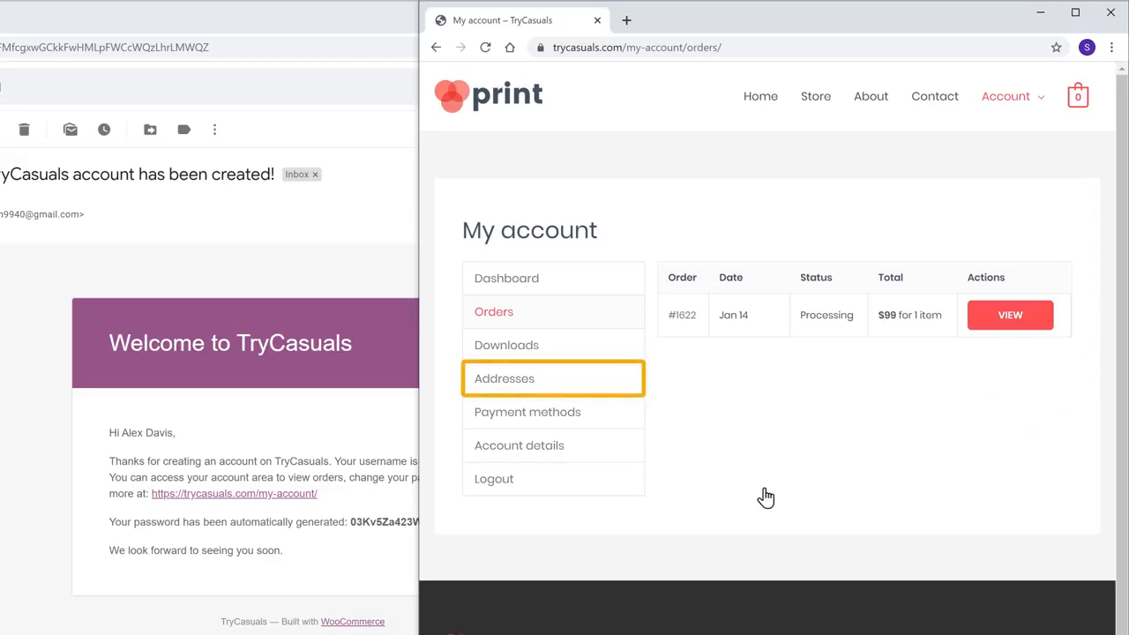
left_click(504, 381)
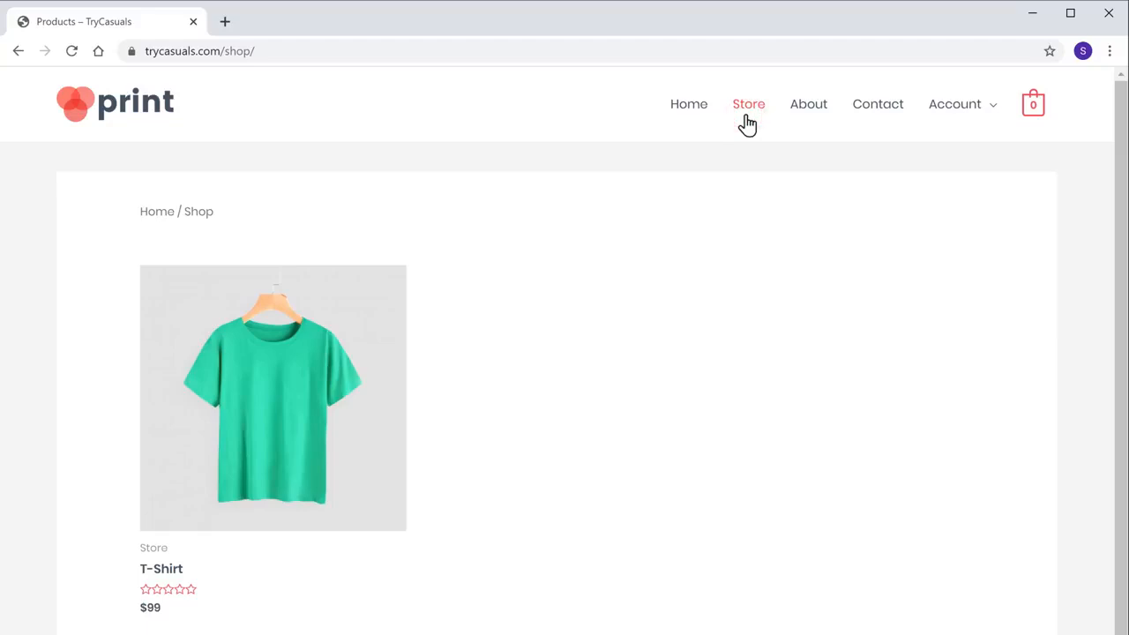
Open the T-Shirt product page, then go back to the TryCasuals home page.
left_click(275, 414)
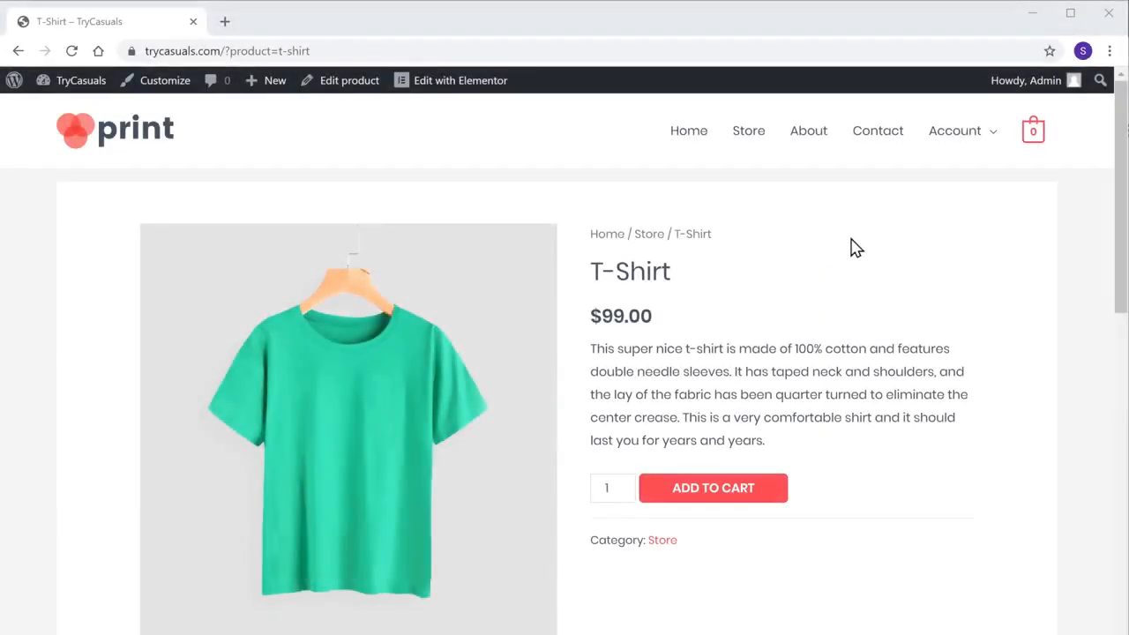
left_click(684, 144)
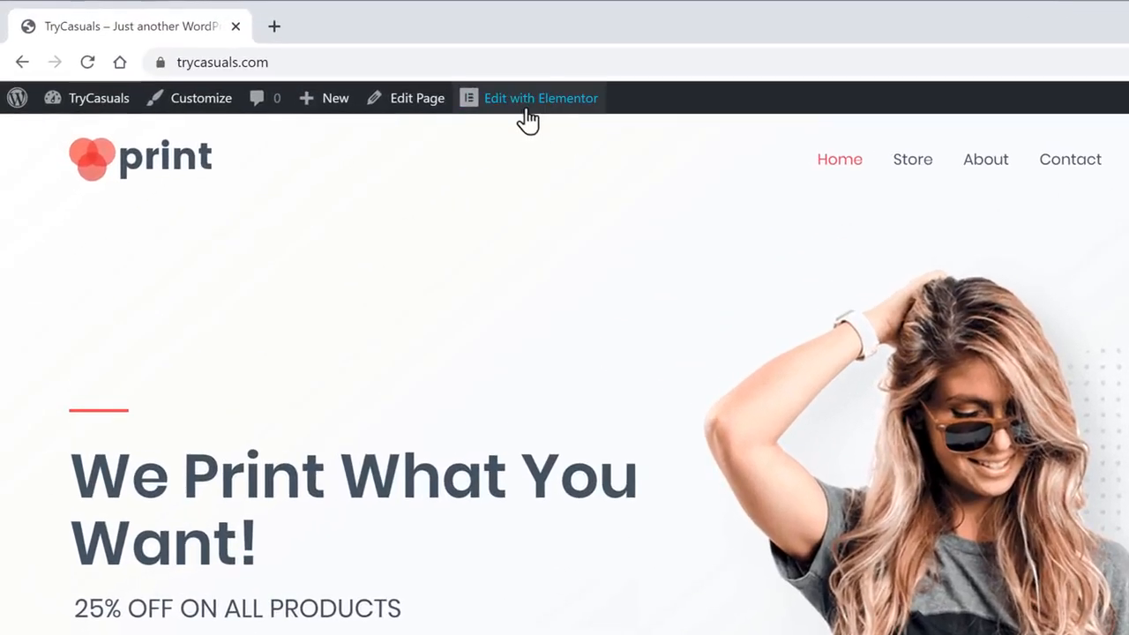
In Elementor, change the hero to 'Get the Best Products', 'FROM OUR STORE' and a 'SHOP NOW' button.
left_click(429, 86)
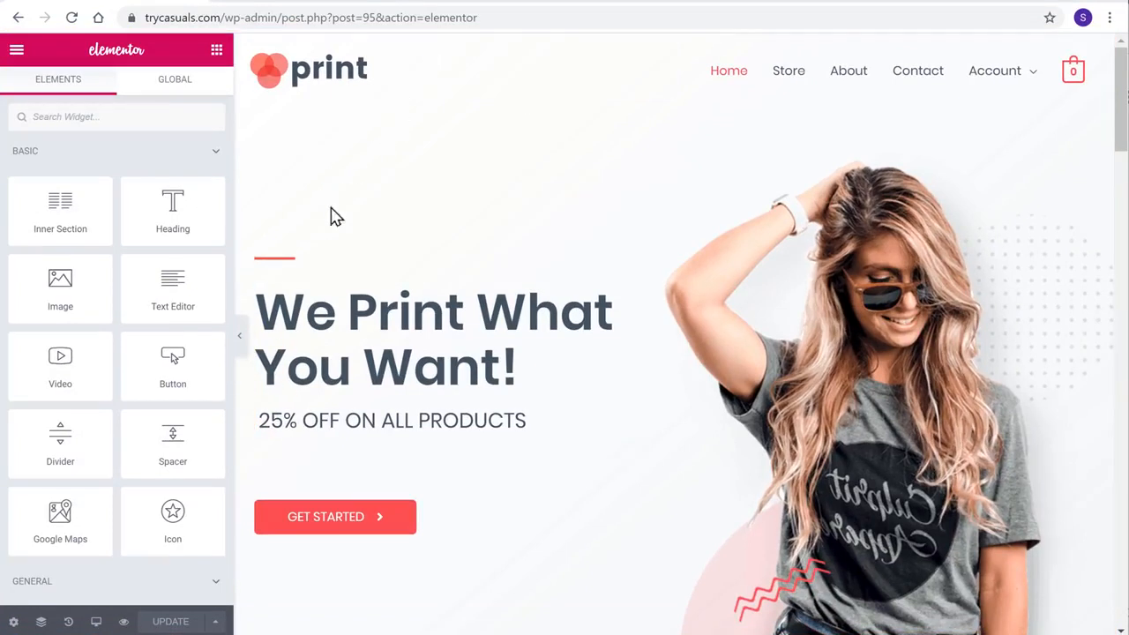
left_click_drag(263, 299, 520, 357)
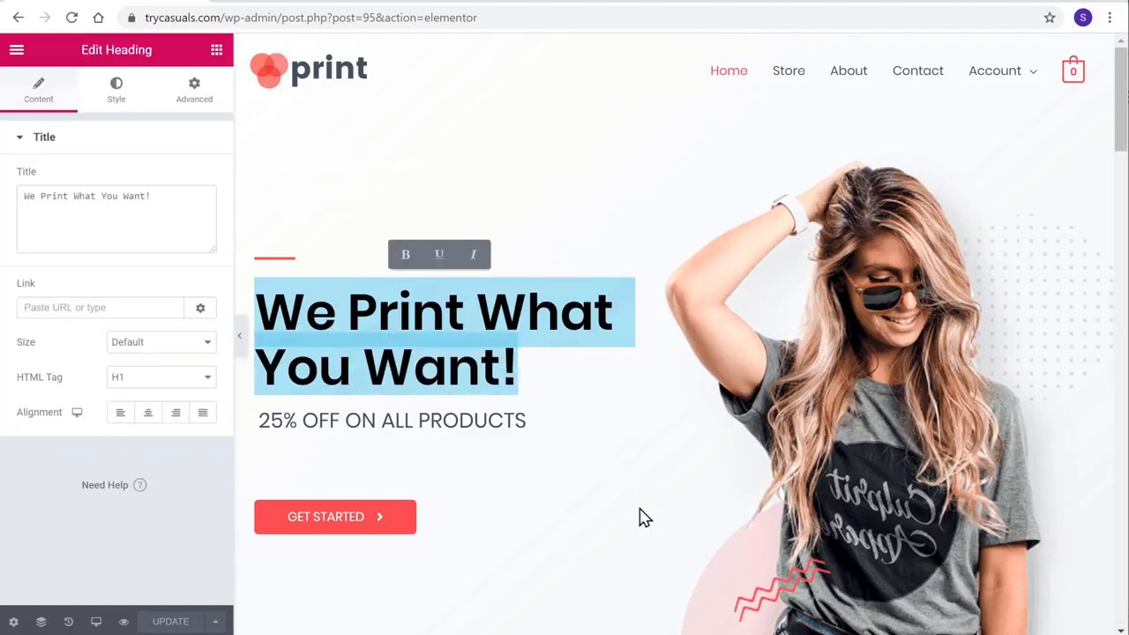
type("Get the Best Products")
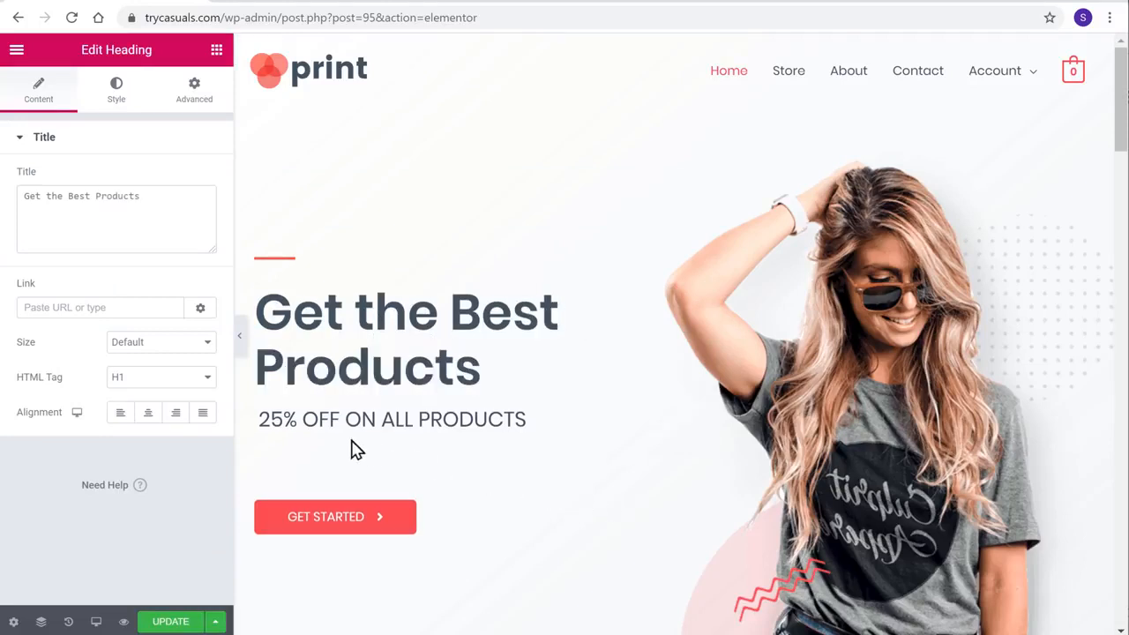
left_click_drag(259, 419, 529, 419)
type("FROM OUR STORE")
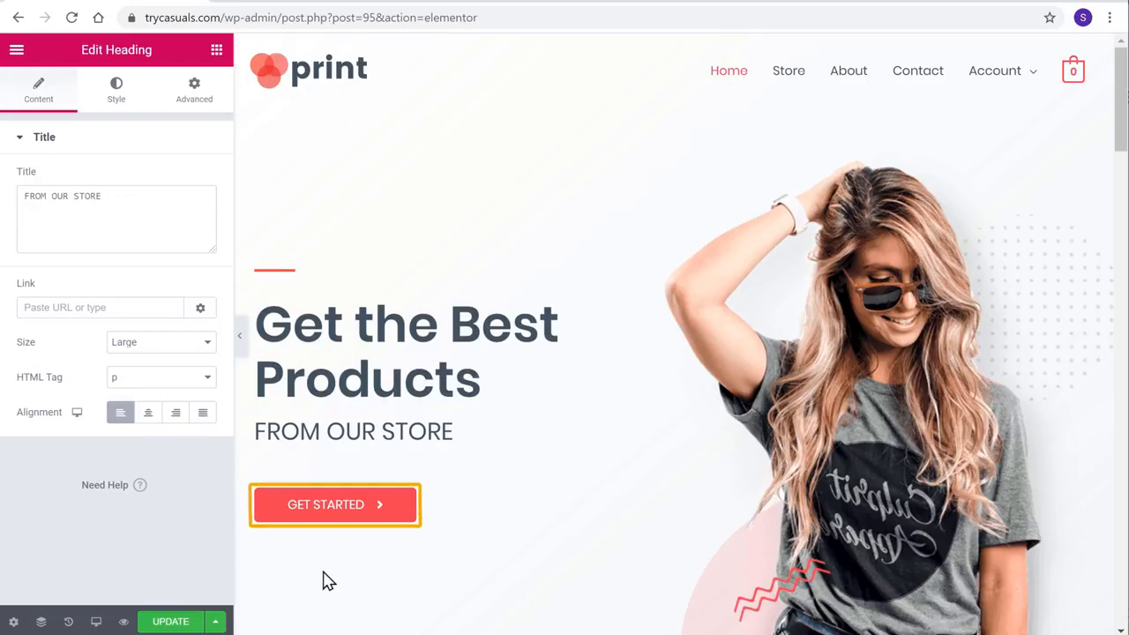
double_click(298, 508)
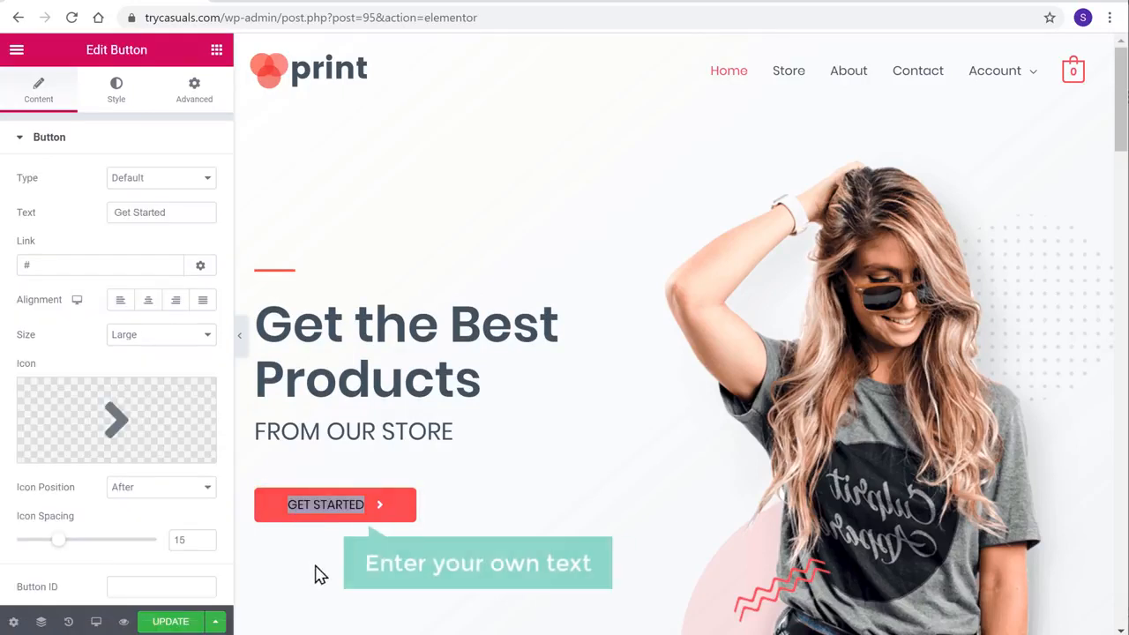
type("SHO")
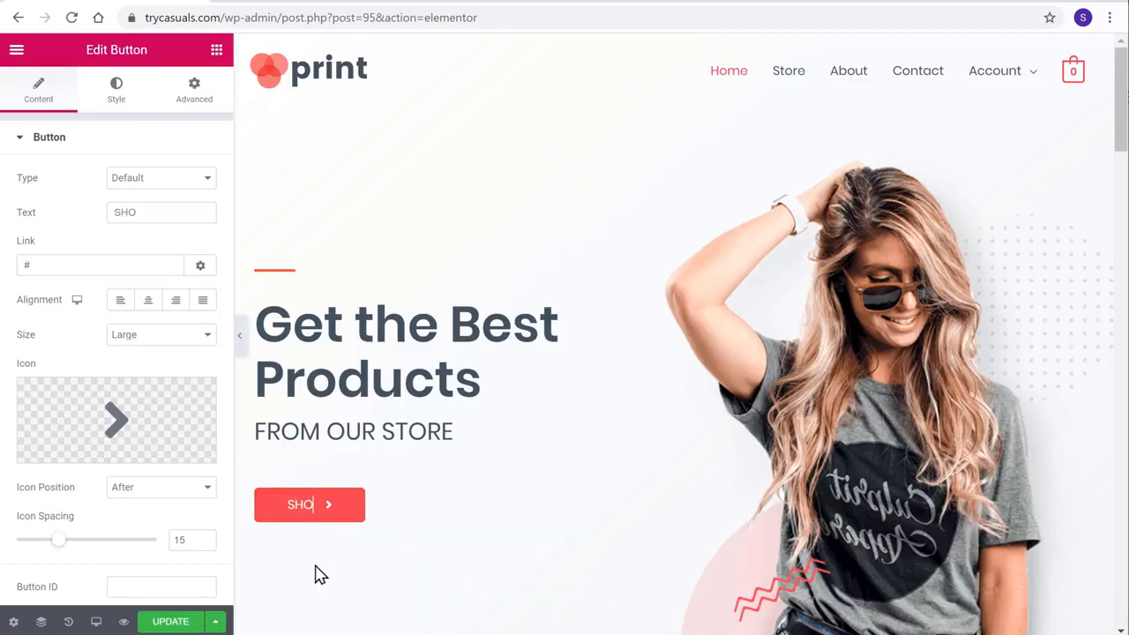
type("P NOW")
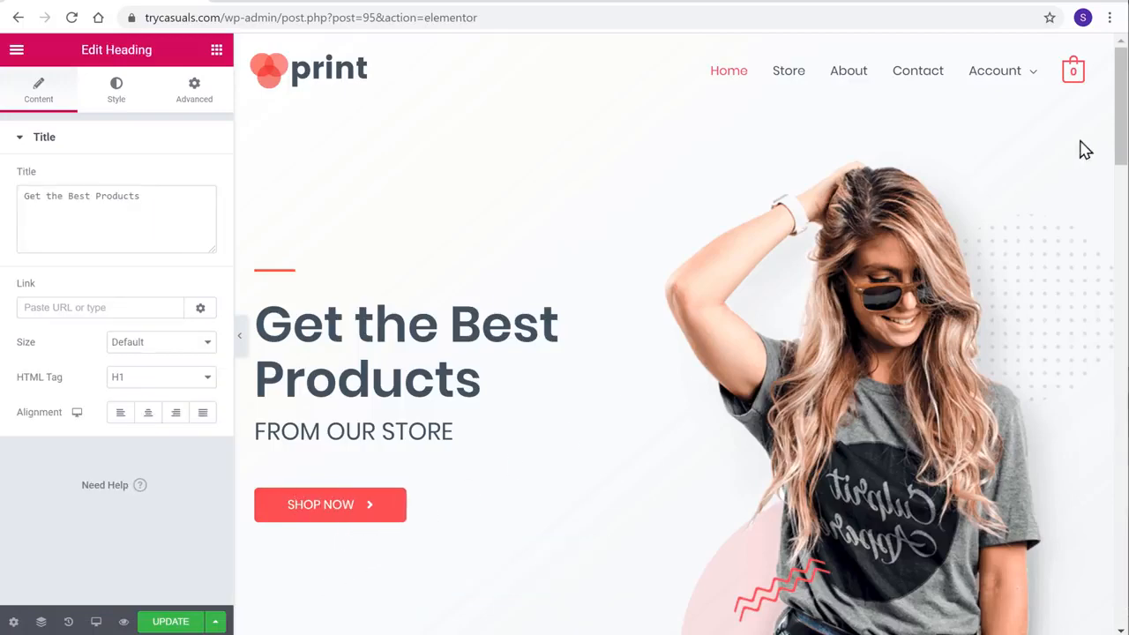
Replace the Deal of the Day 'Hurry Up!' heading with 'Start Typing' and select that section.
scroll(1120, 128, "down", 10)
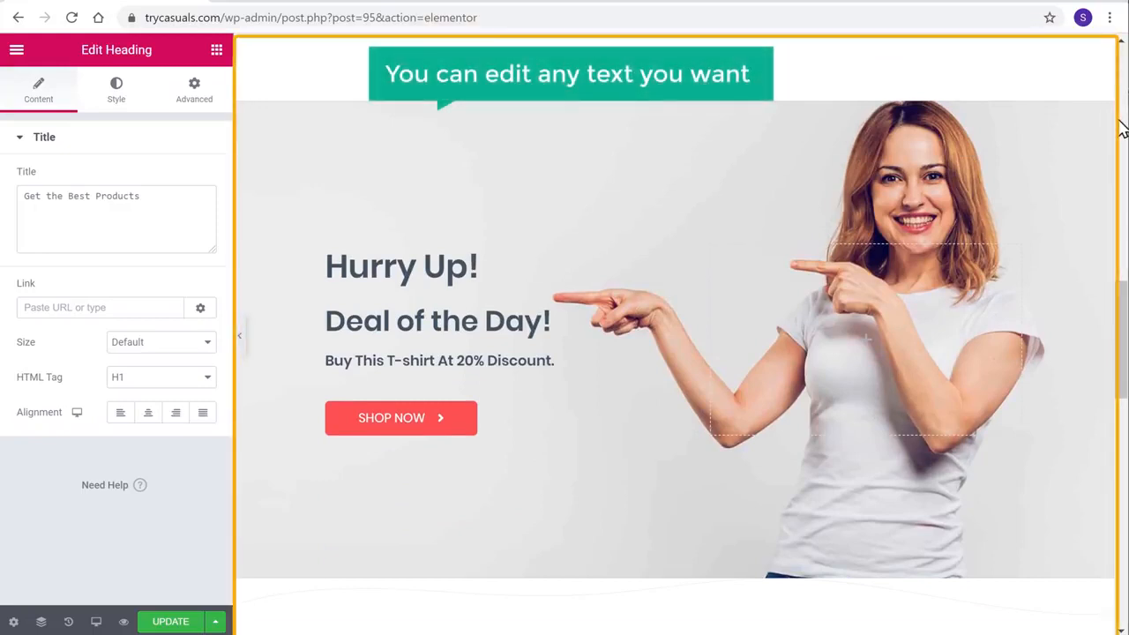
left_click_drag(326, 271, 476, 267)
type("Start Typing")
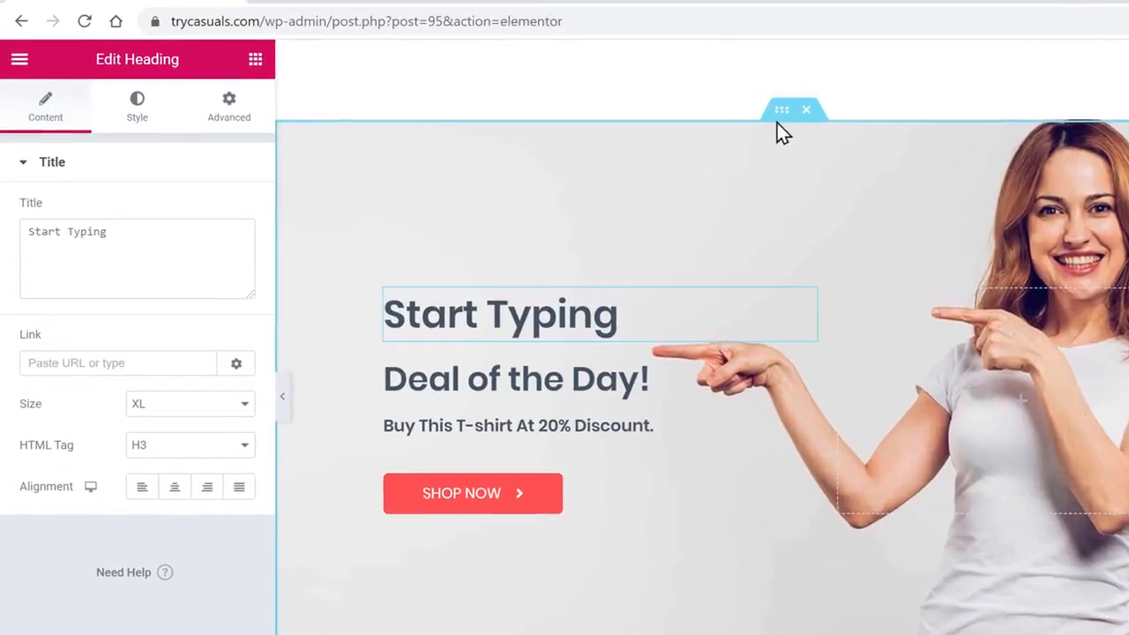
left_click(662, 91)
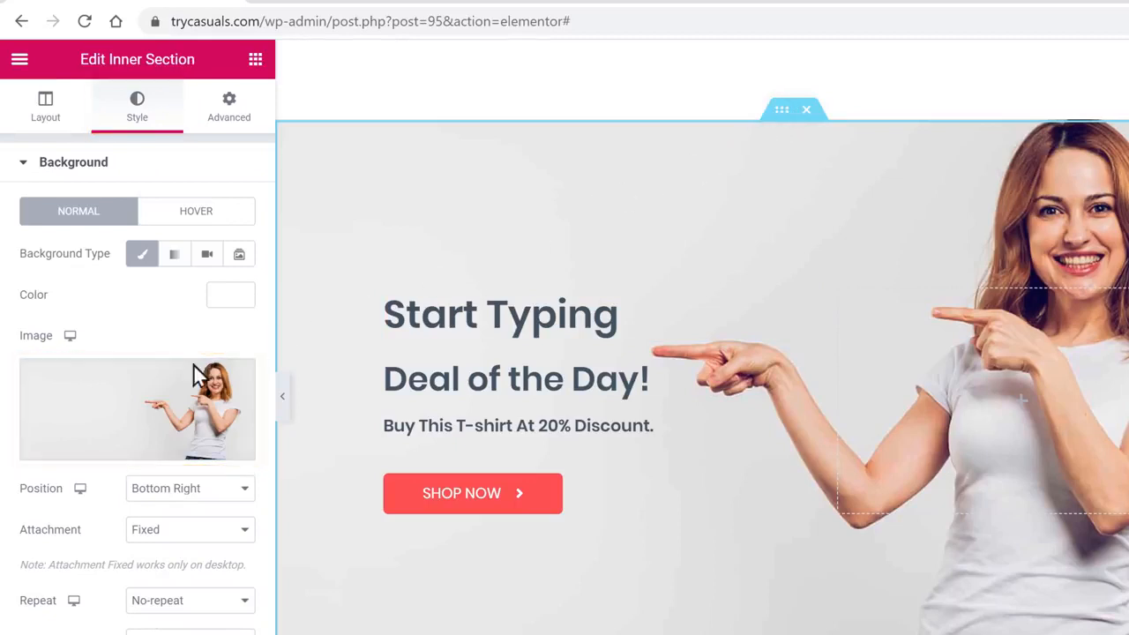
Upload the pointing-woman photo as the Deal of the Day background and update the page.
left_click(134, 399)
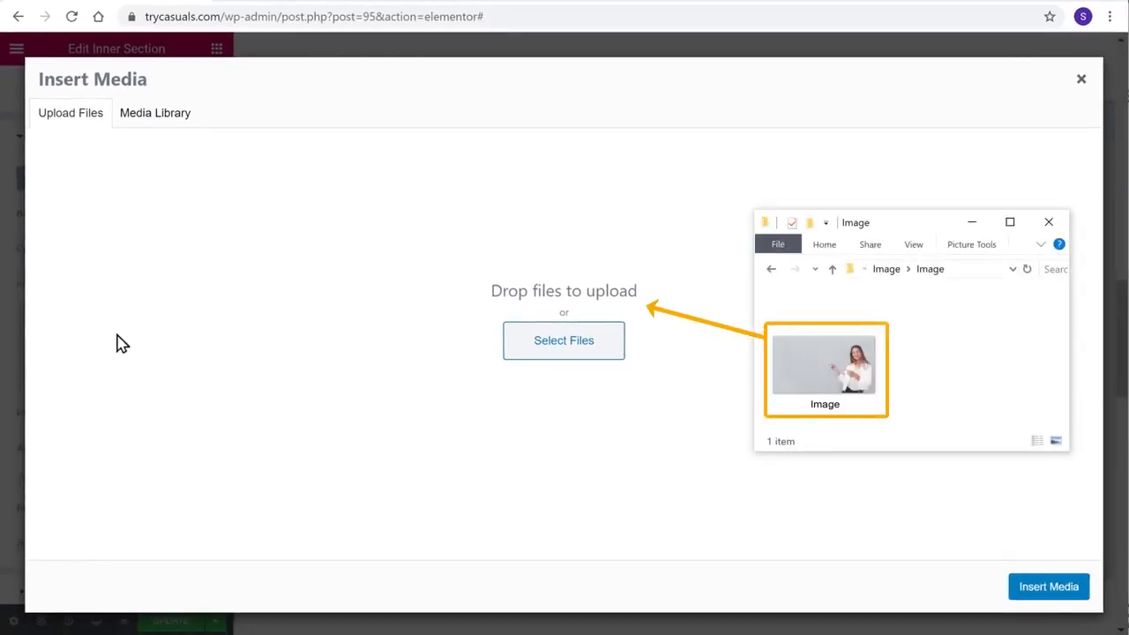
left_click_drag(818, 369, 559, 303)
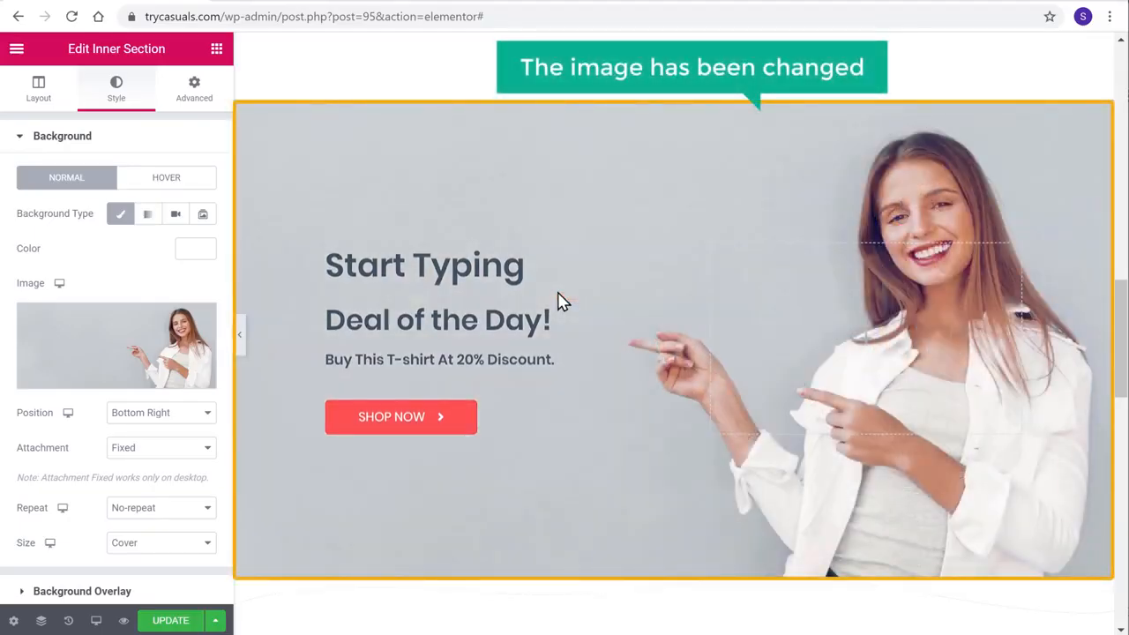
left_click_drag(1116, 320, 1122, 73)
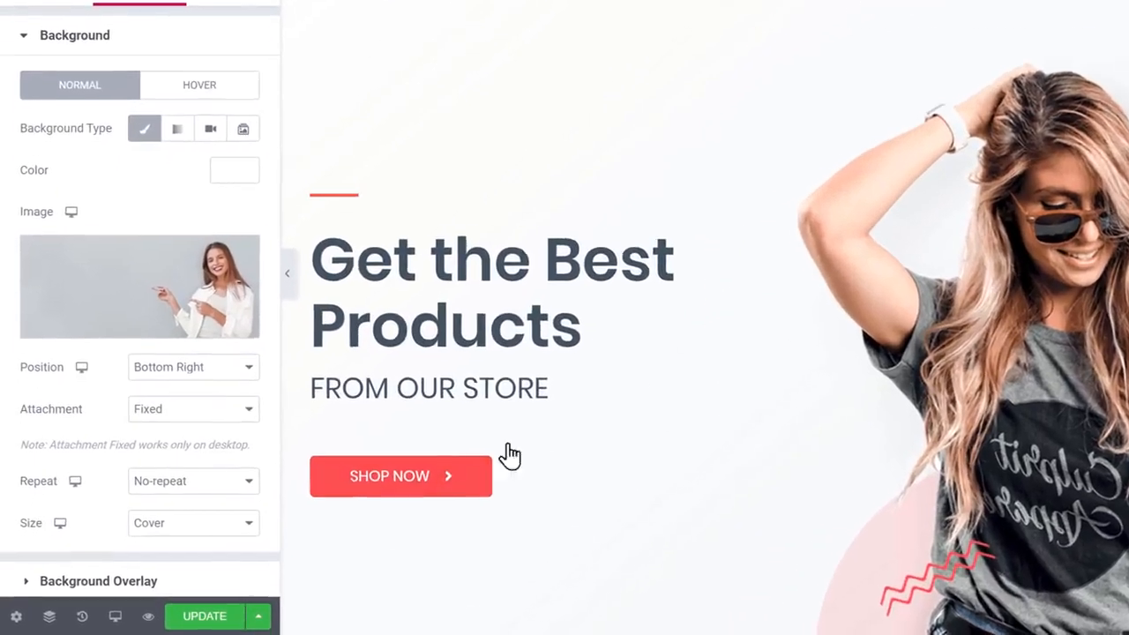
left_click(206, 621)
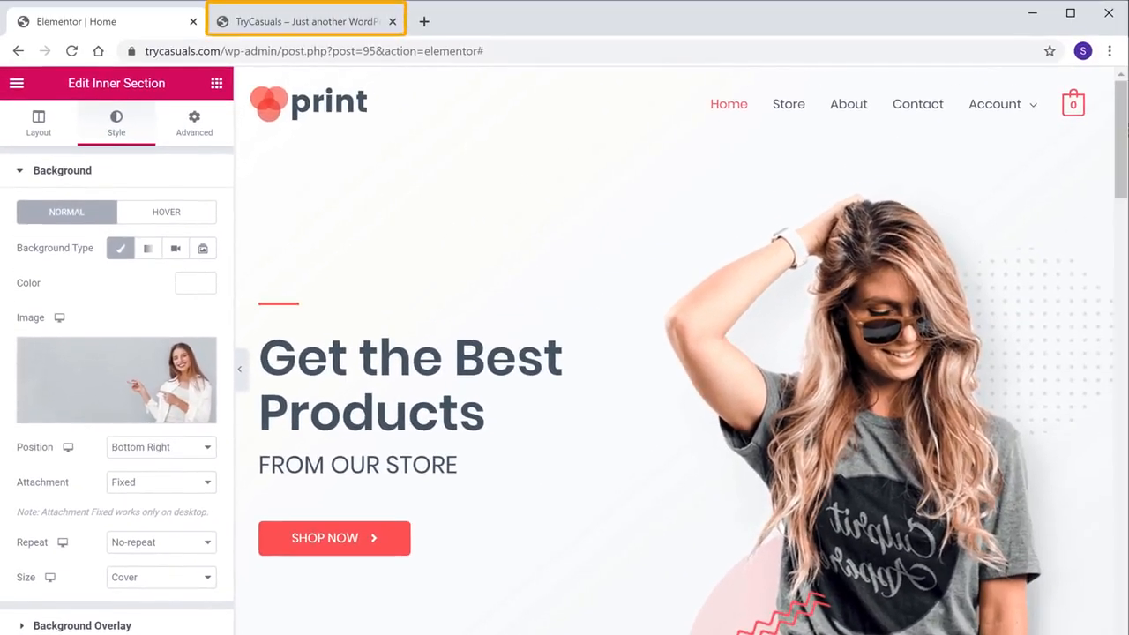
Preview the live TryCasuals homepage's new section background, then return to the admin Dashboard.
left_click(320, 29)
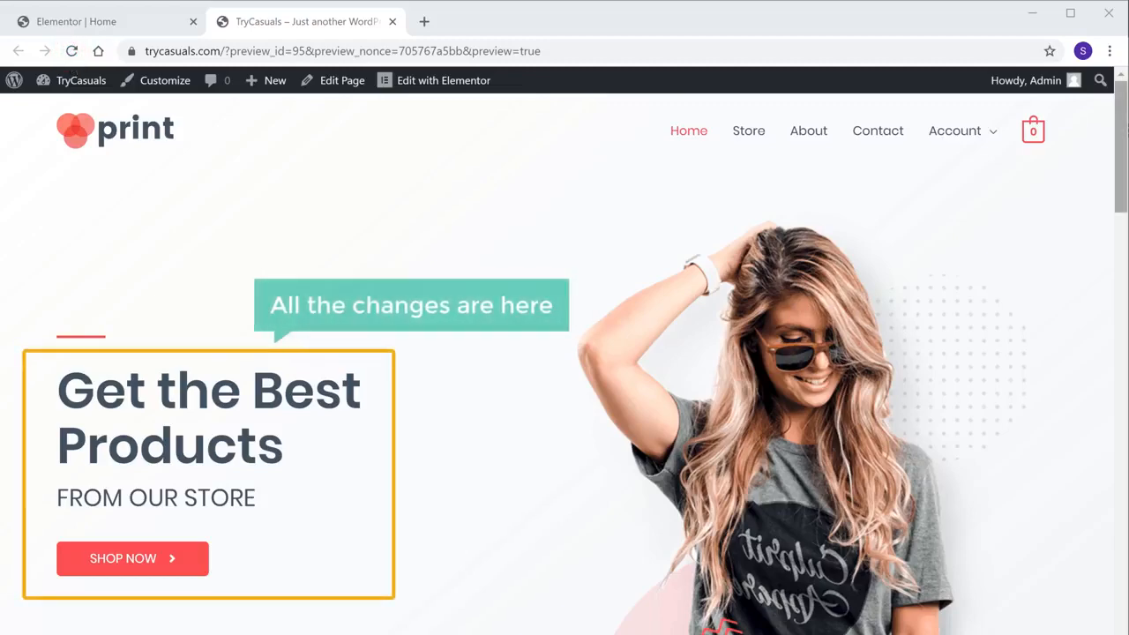
scroll(565, 353, "down", 15)
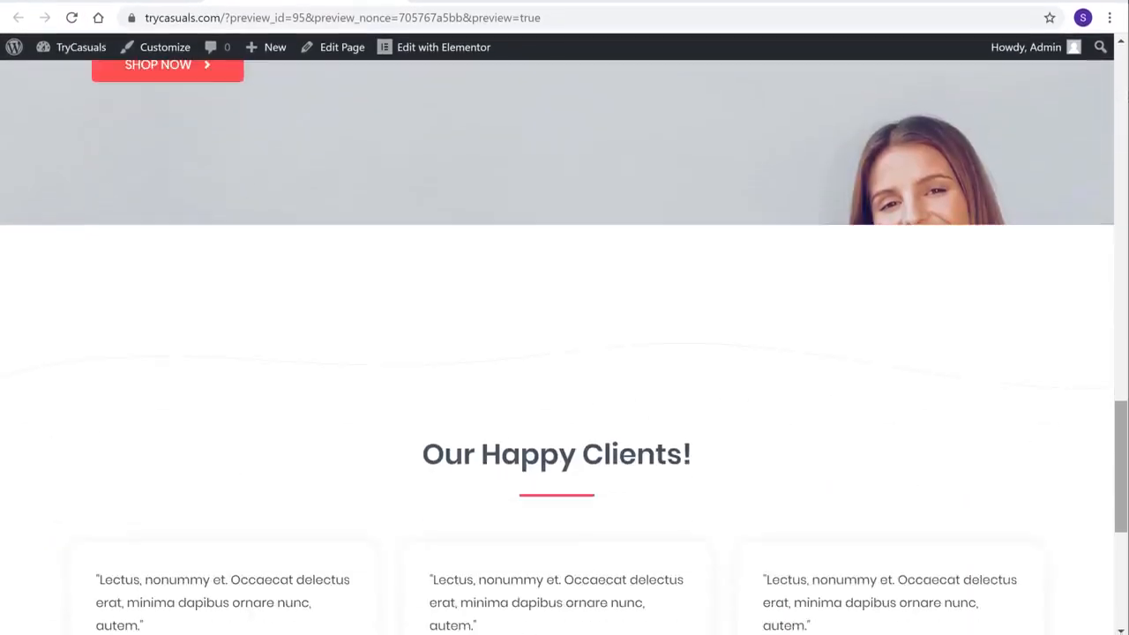
scroll(565, 353, "down", 5)
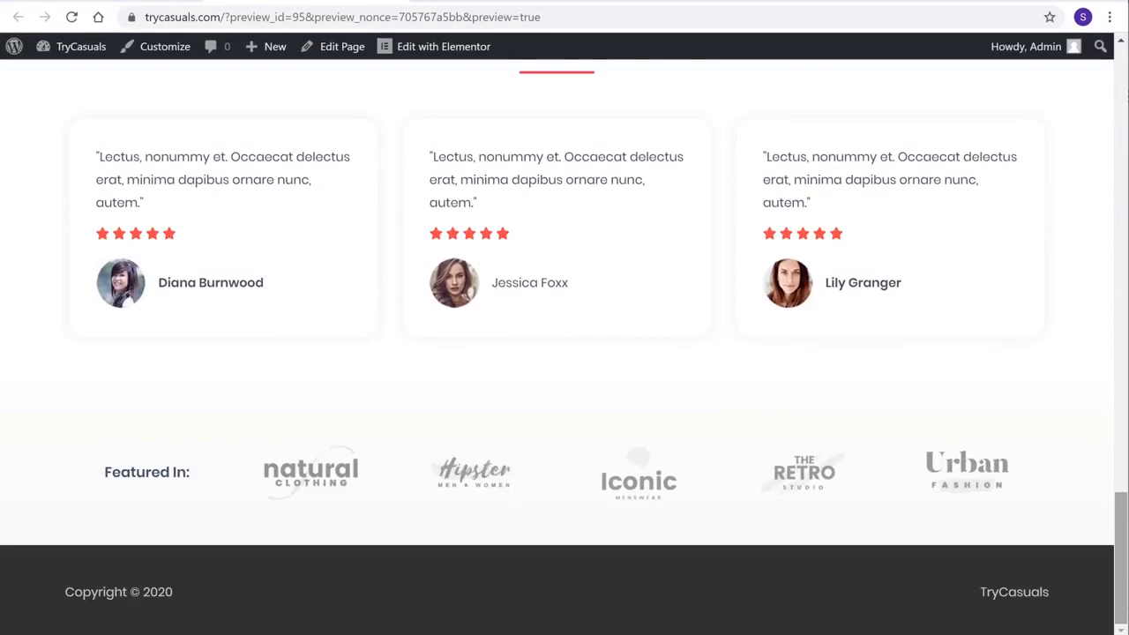
scroll(564, 352, "up", 20)
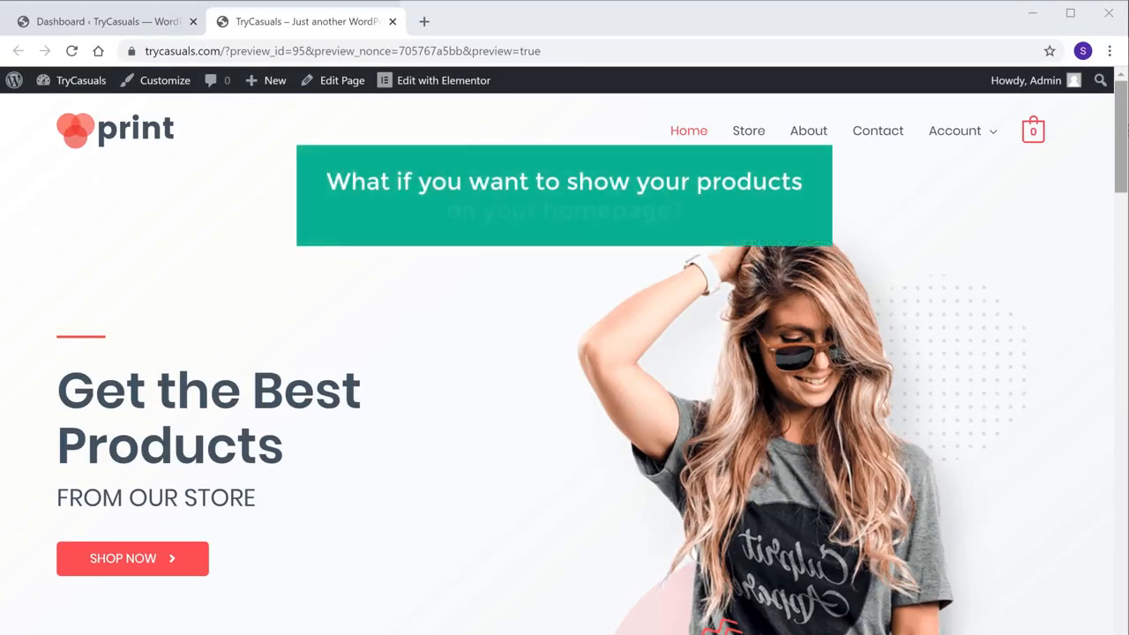
scroll(564, 361, "down", 10)
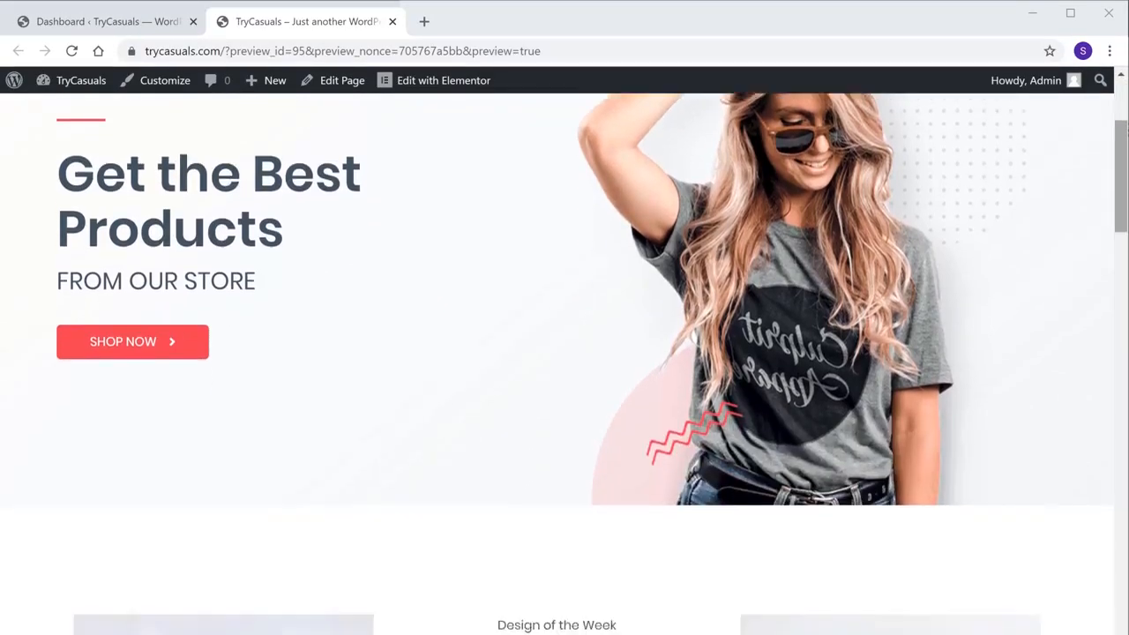
scroll(564, 353, "down", 2)
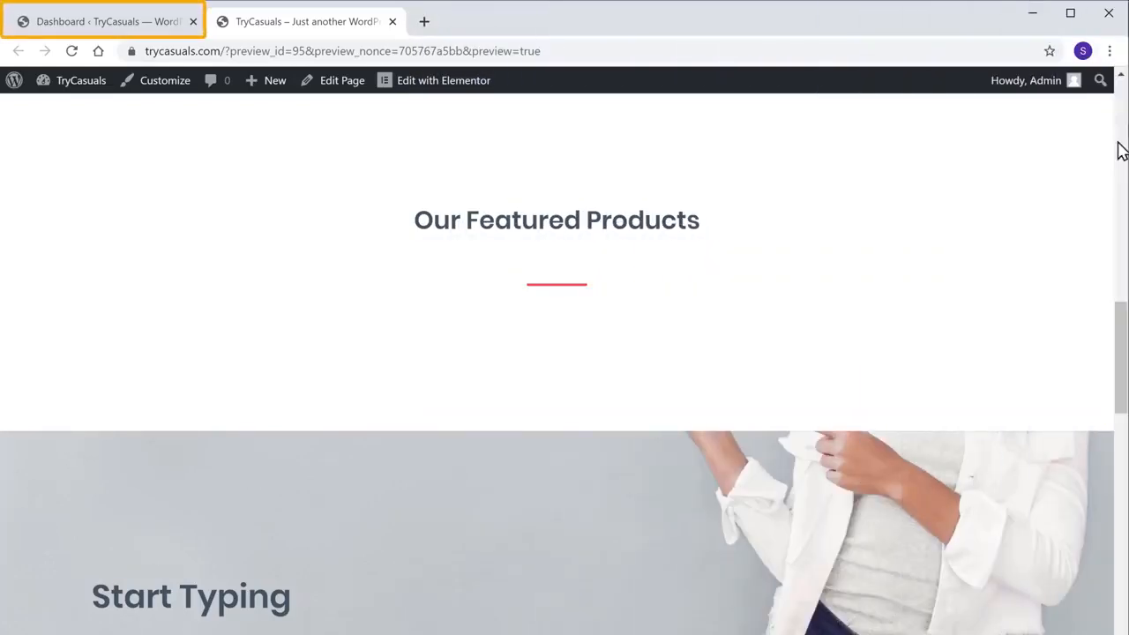
left_click(109, 25)
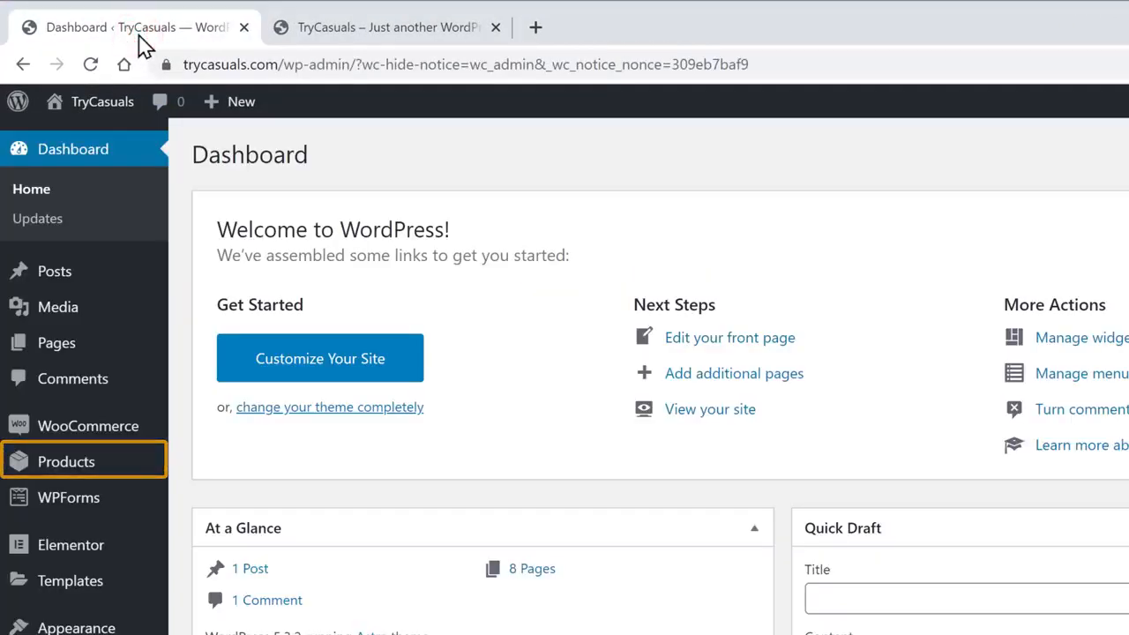
Check the starred products, then confirm the homepage shows four featured T-shirts priced $25–$35.
left_click(58, 471)
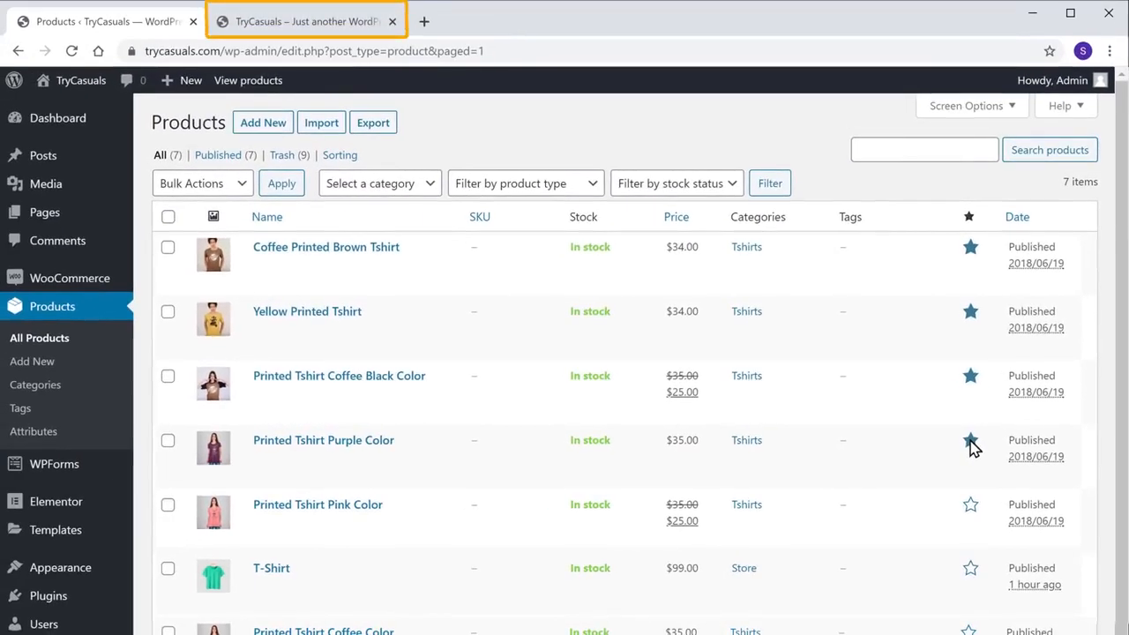
left_click(313, 28)
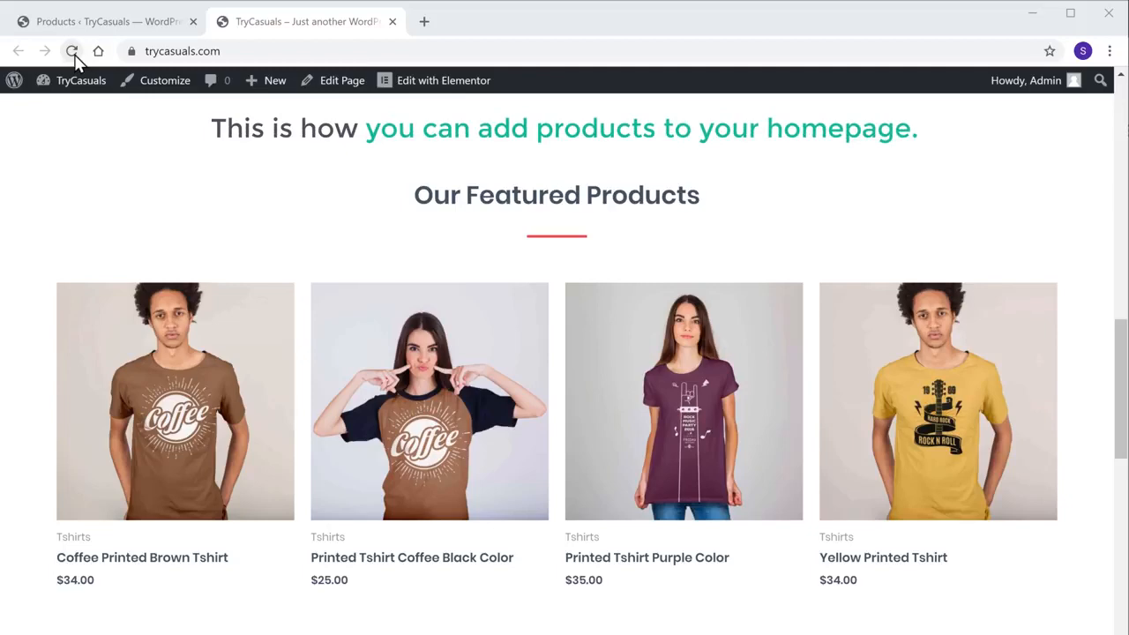
left_click_drag(1120, 388, 1121, 150)
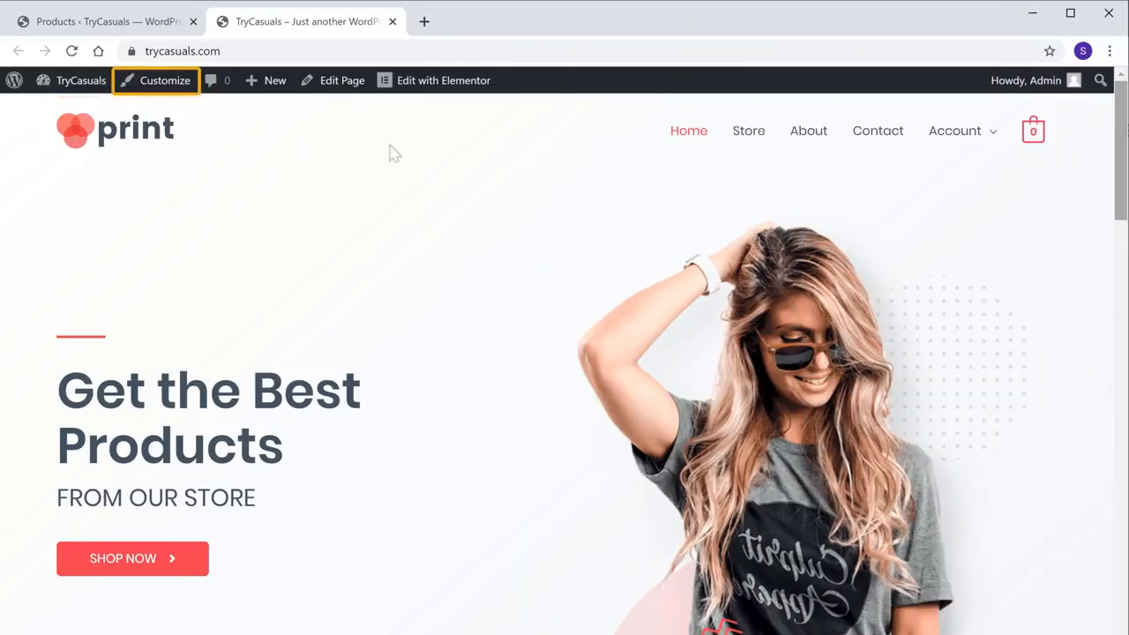
In the Customizer, remove the header's print logo and display the TryCasuals site title instead.
left_click(161, 86)
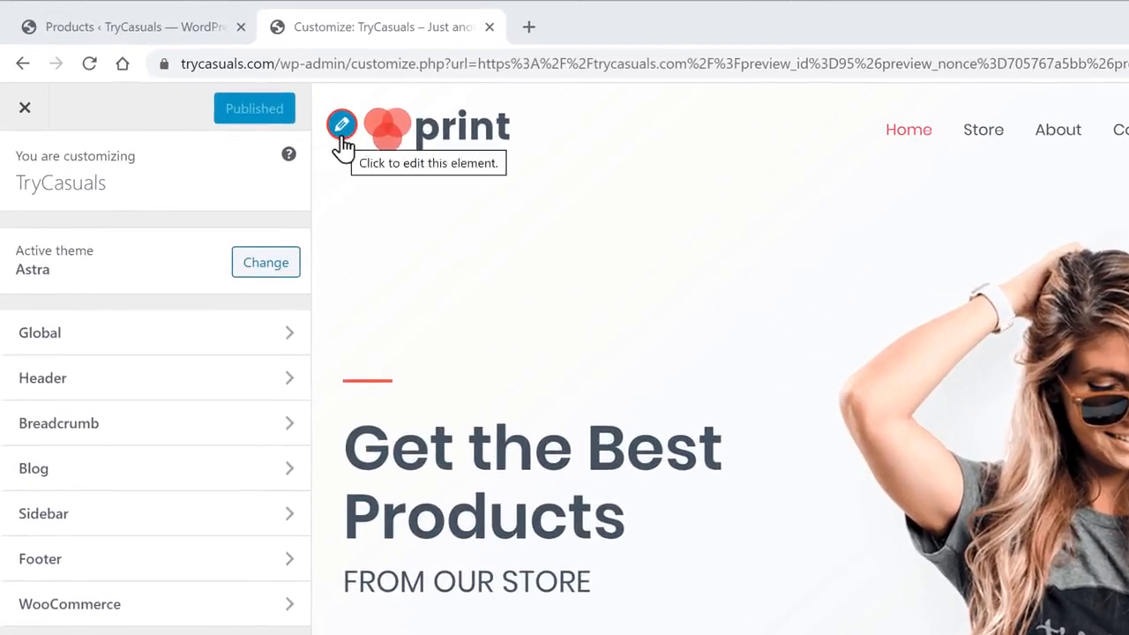
left_click(273, 101)
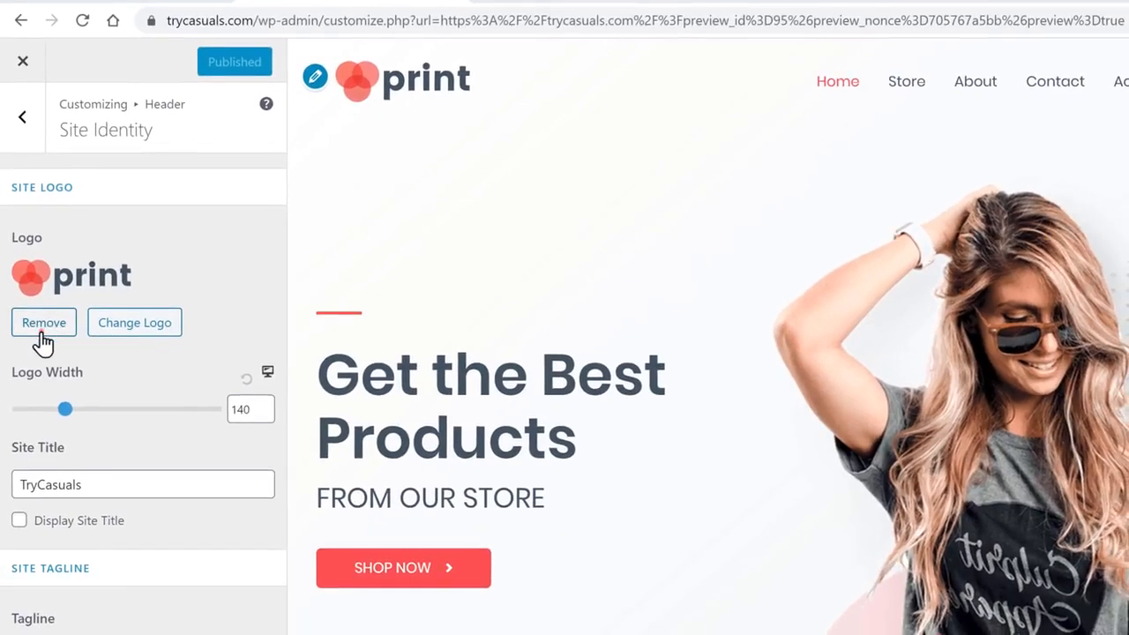
left_click(44, 397)
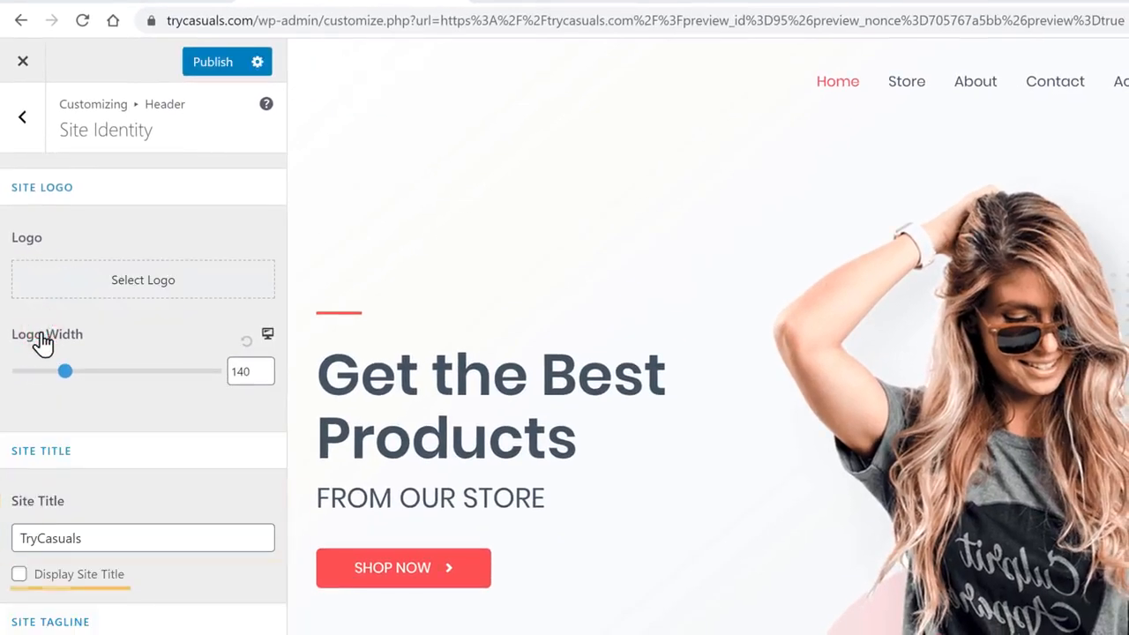
left_click(19, 574)
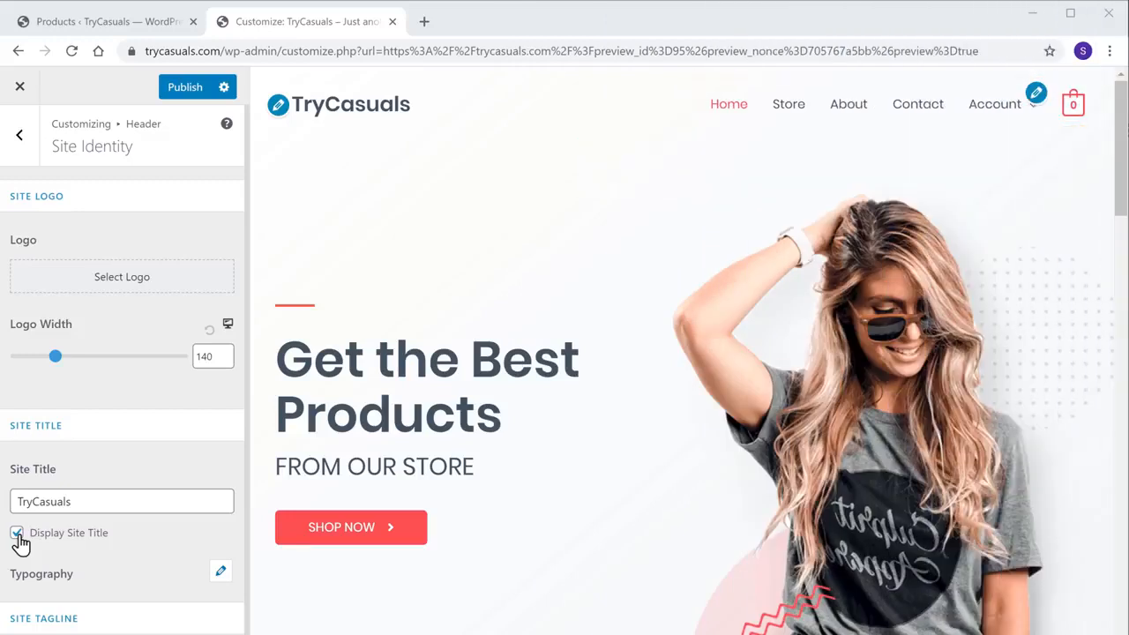
left_click(1033, 97)
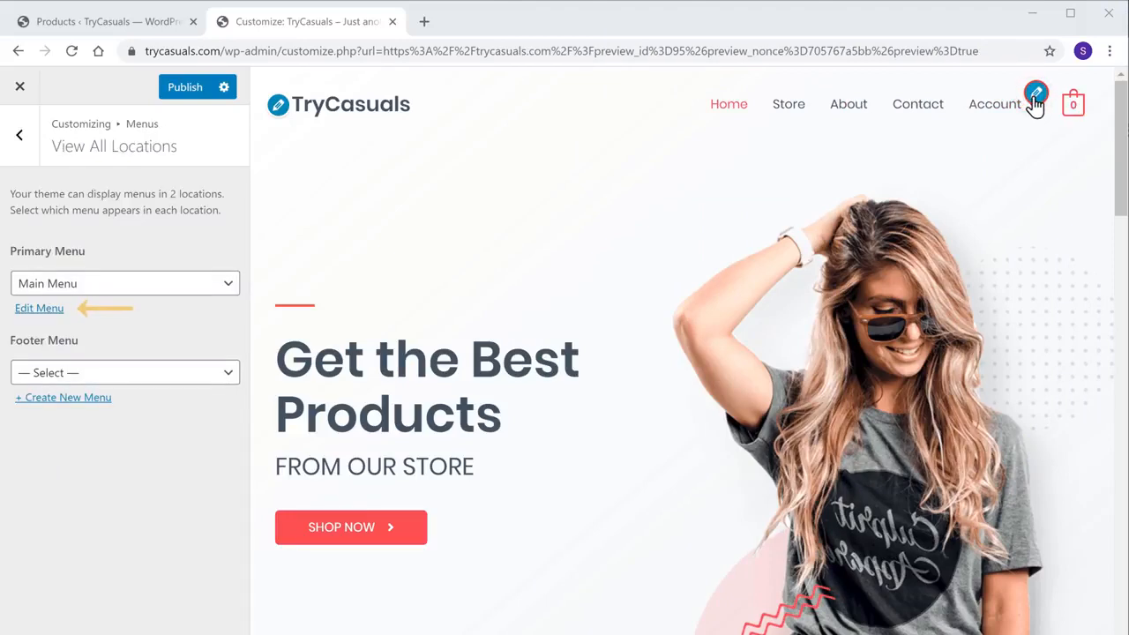
Remove Contact from the Main Menu, move Account above About, and publish the changes.
left_click(34, 314)
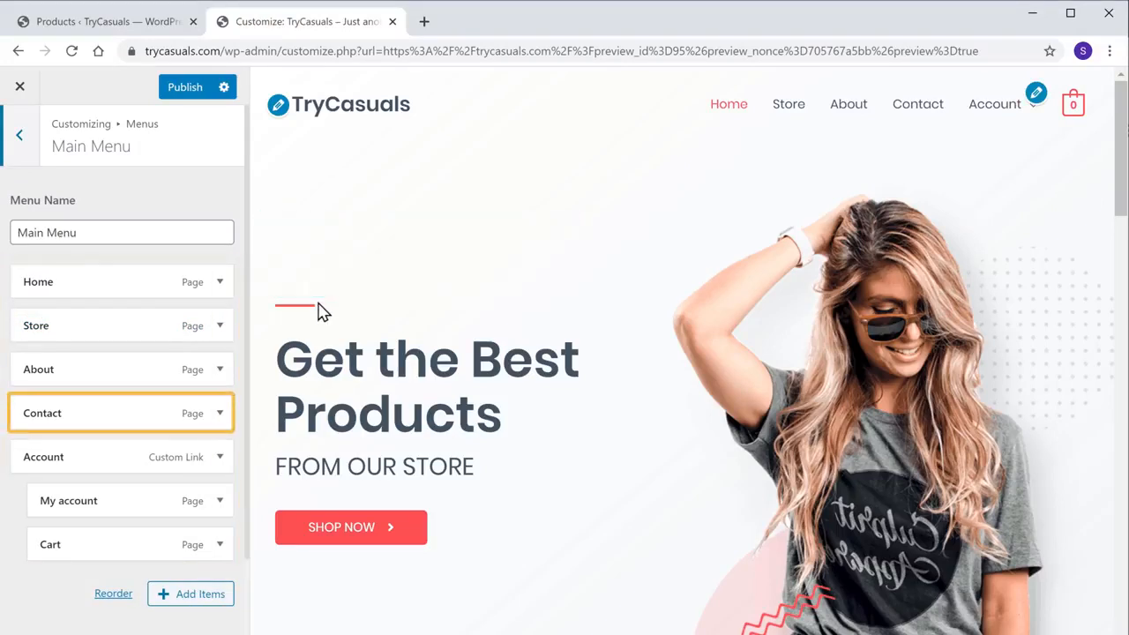
left_click(72, 412)
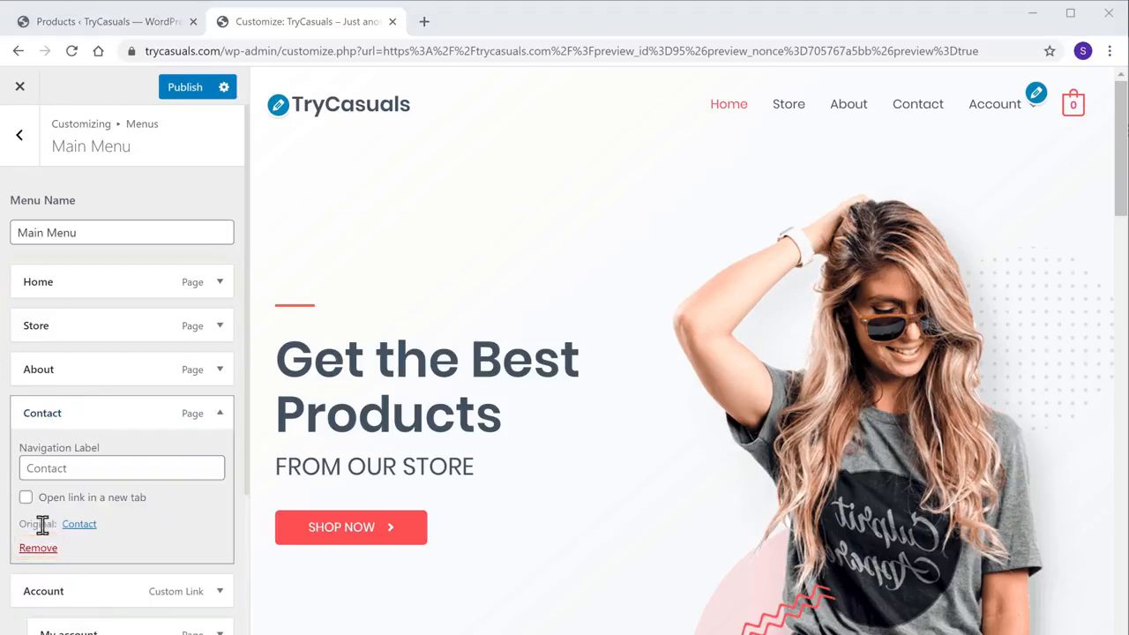
left_click(38, 551)
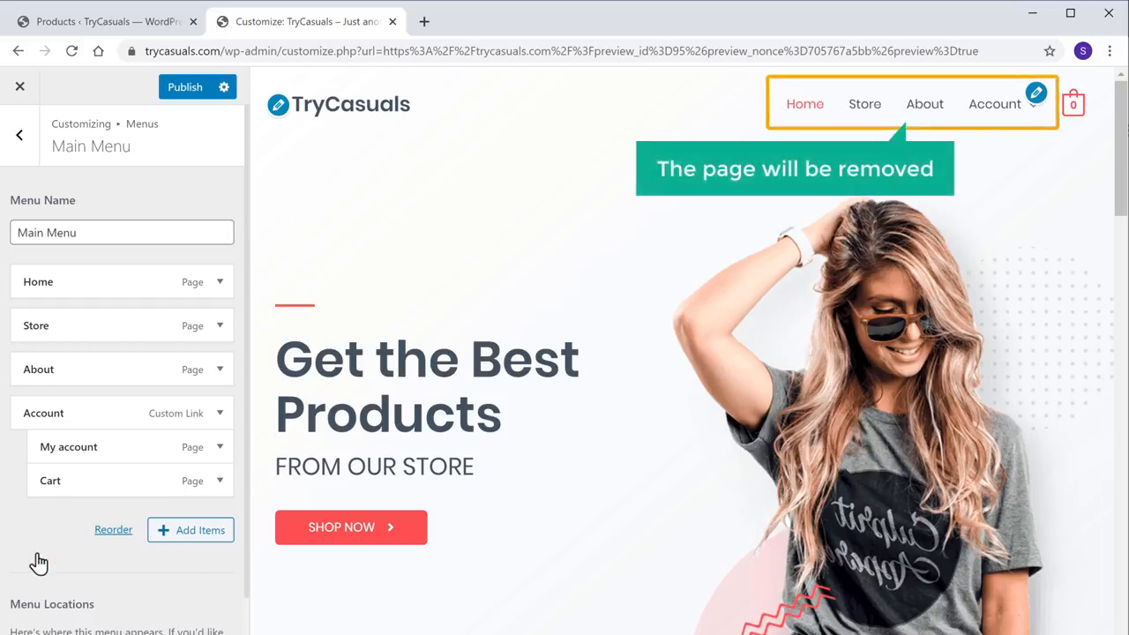
left_click_drag(96, 418, 93, 367)
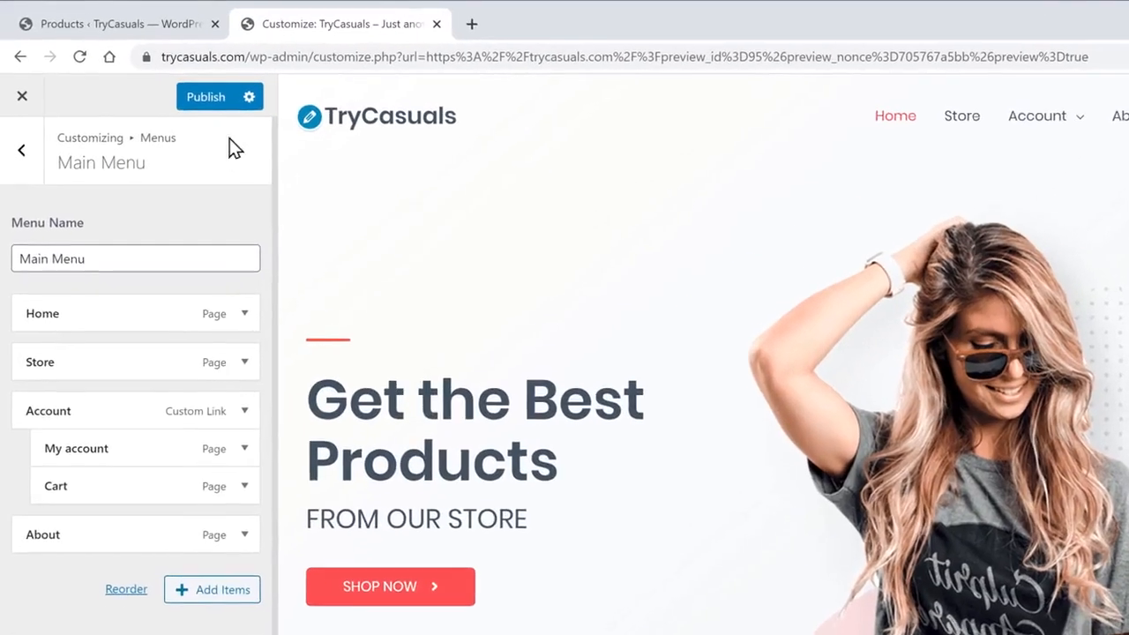
left_click(185, 94)
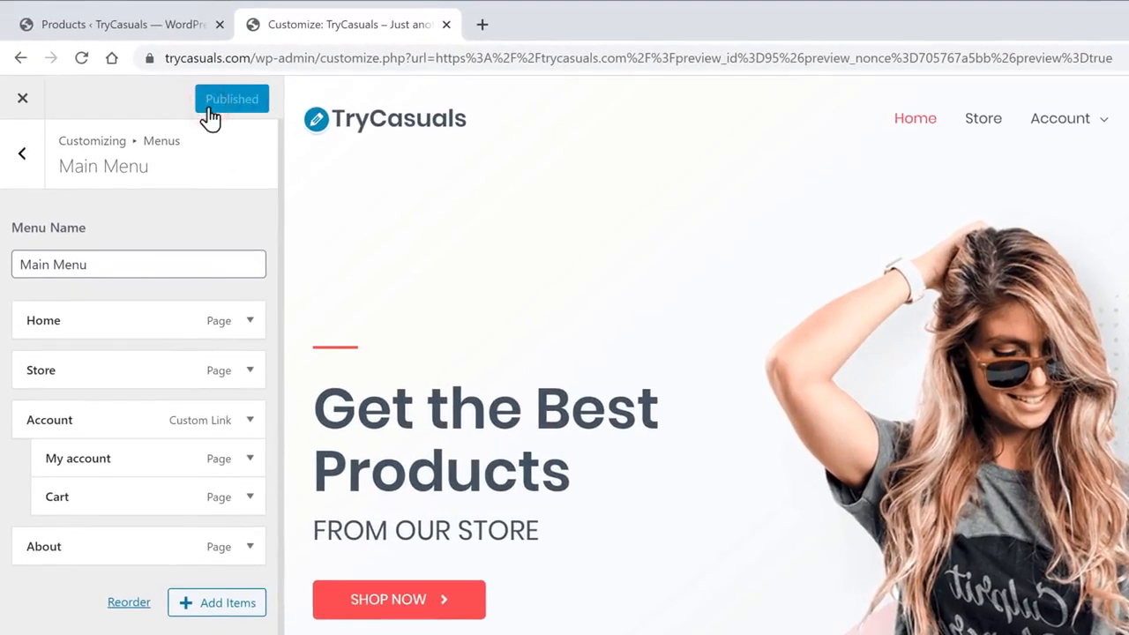
left_click(22, 105)
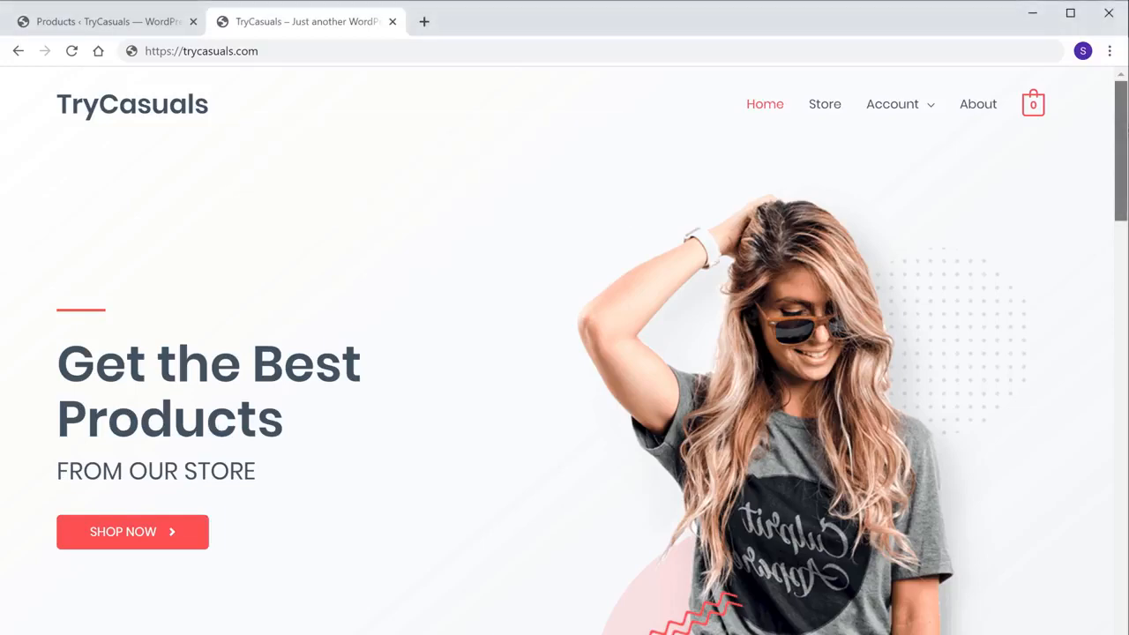
scroll(564, 353, "down", 5)
scroll(564, 352, "down", 15)
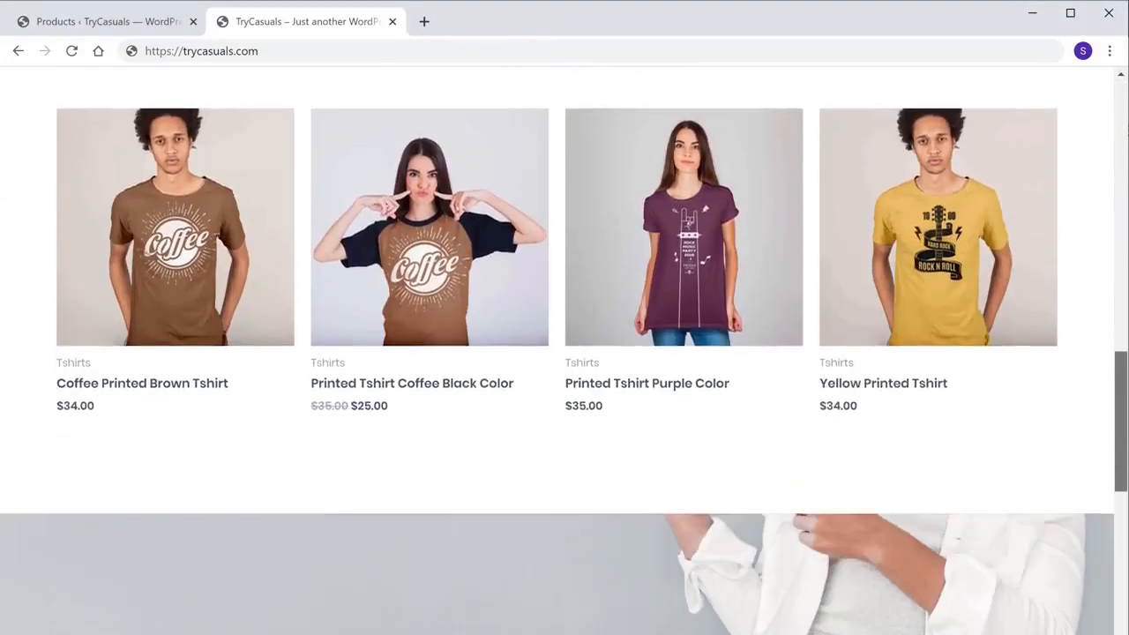
scroll(565, 353, "down", 6)
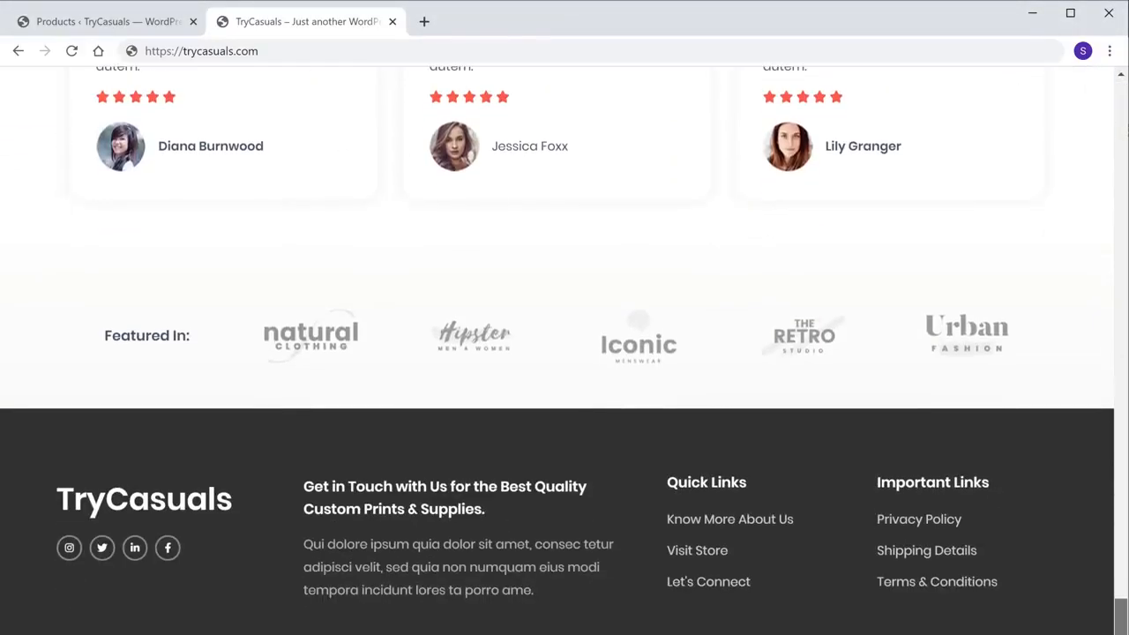
scroll(564, 353, "up", 10)
scroll(565, 352, "up", 15)
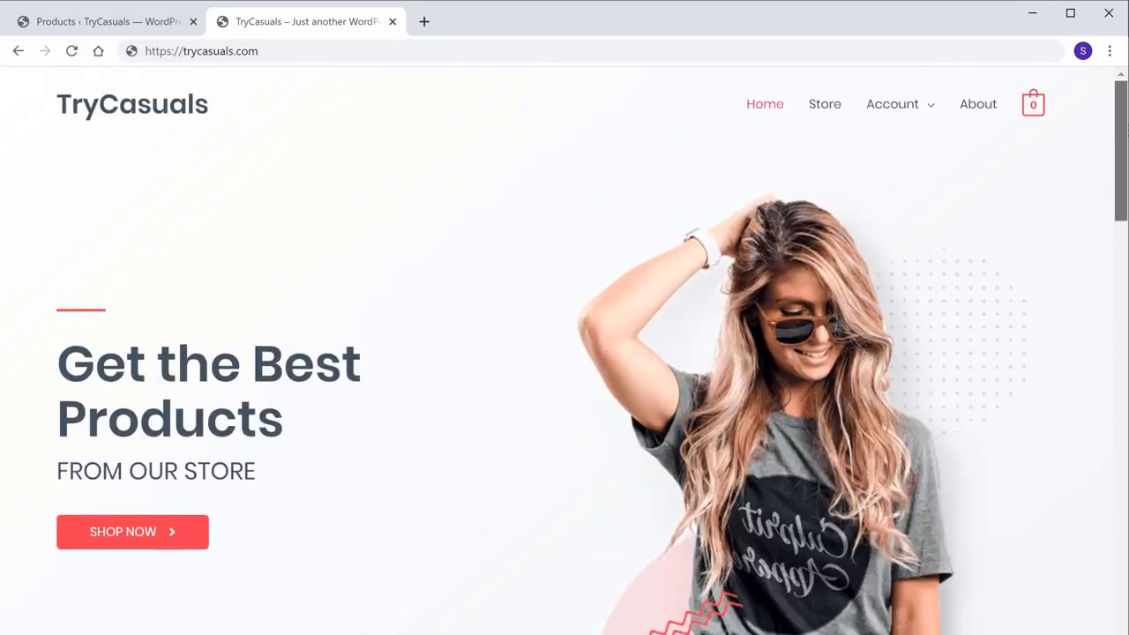